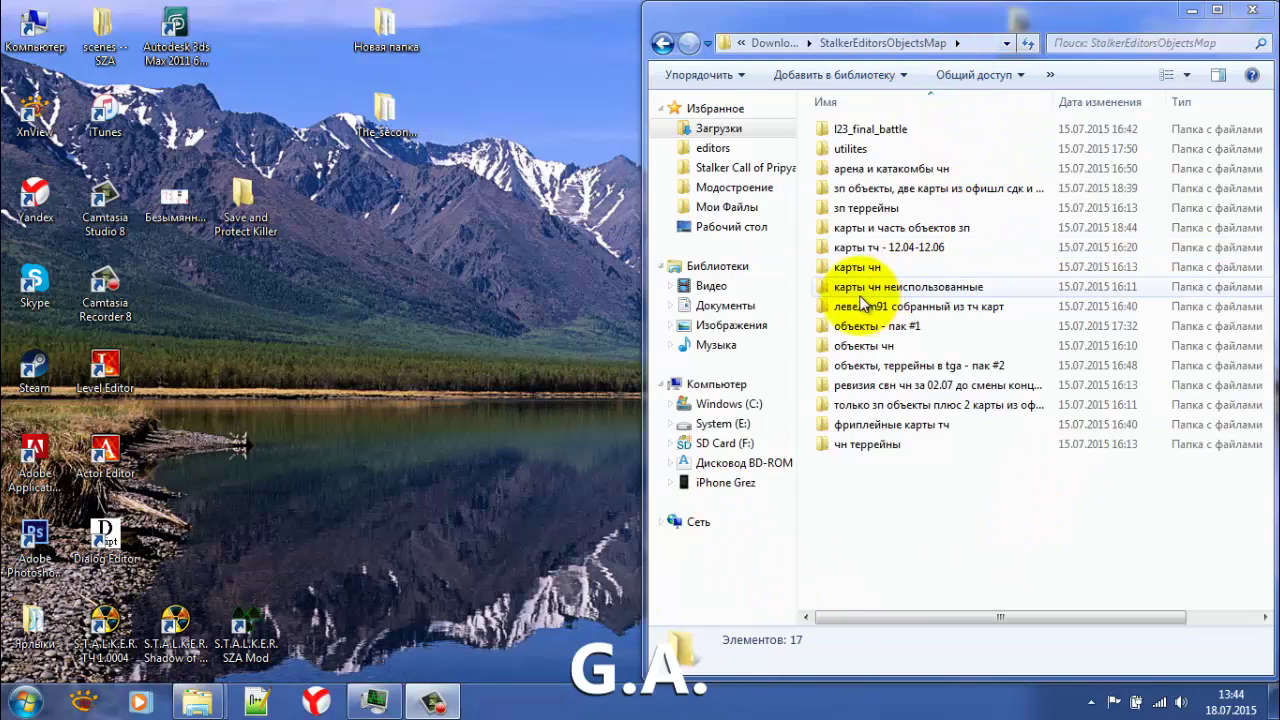
# - Open the lx_data.7z.001 archive from the "карты и часть объектов зп" folder
pyautogui.click(862, 227)
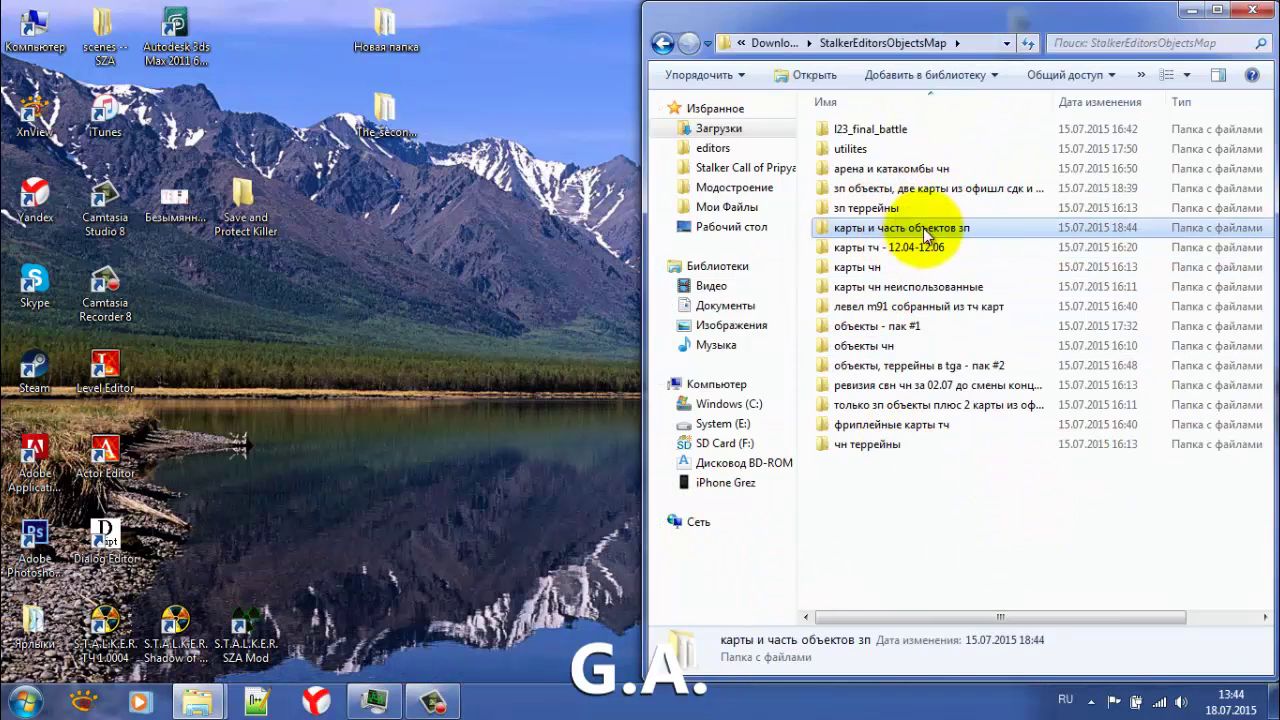
pyautogui.doubleClick(917, 222)
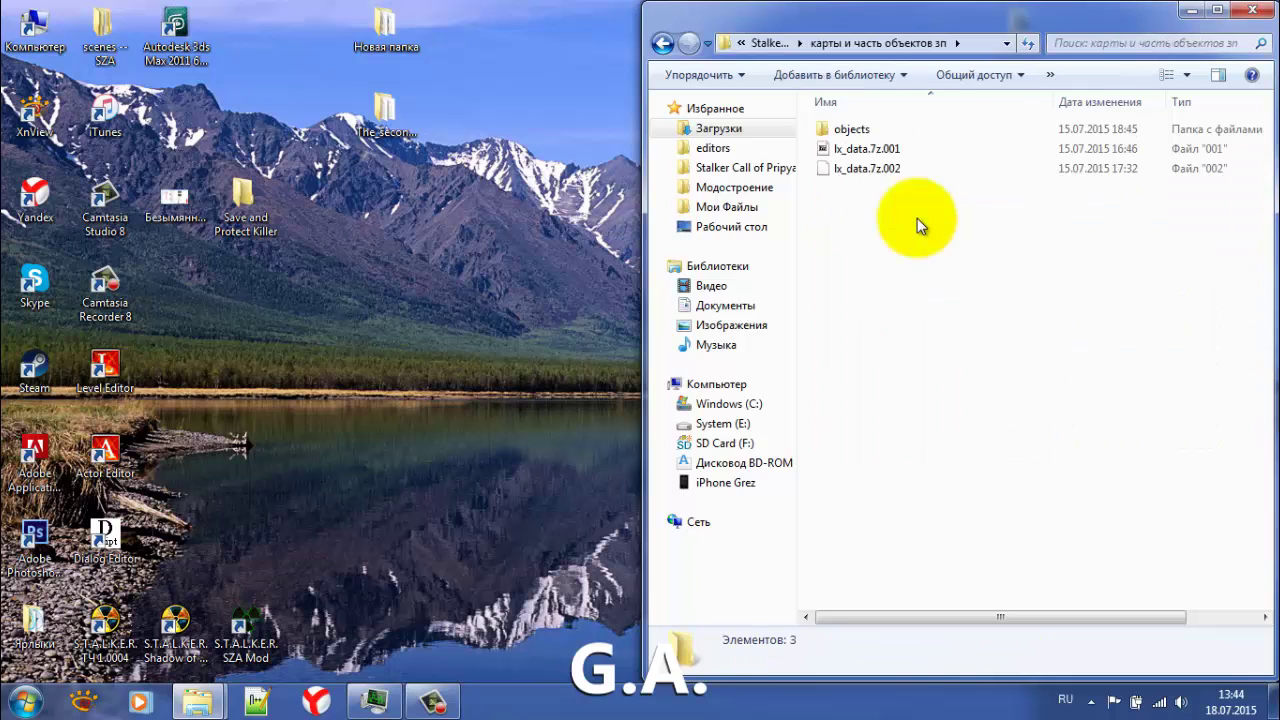
pyautogui.click(863, 151)
pyautogui.doubleClick(863, 151)
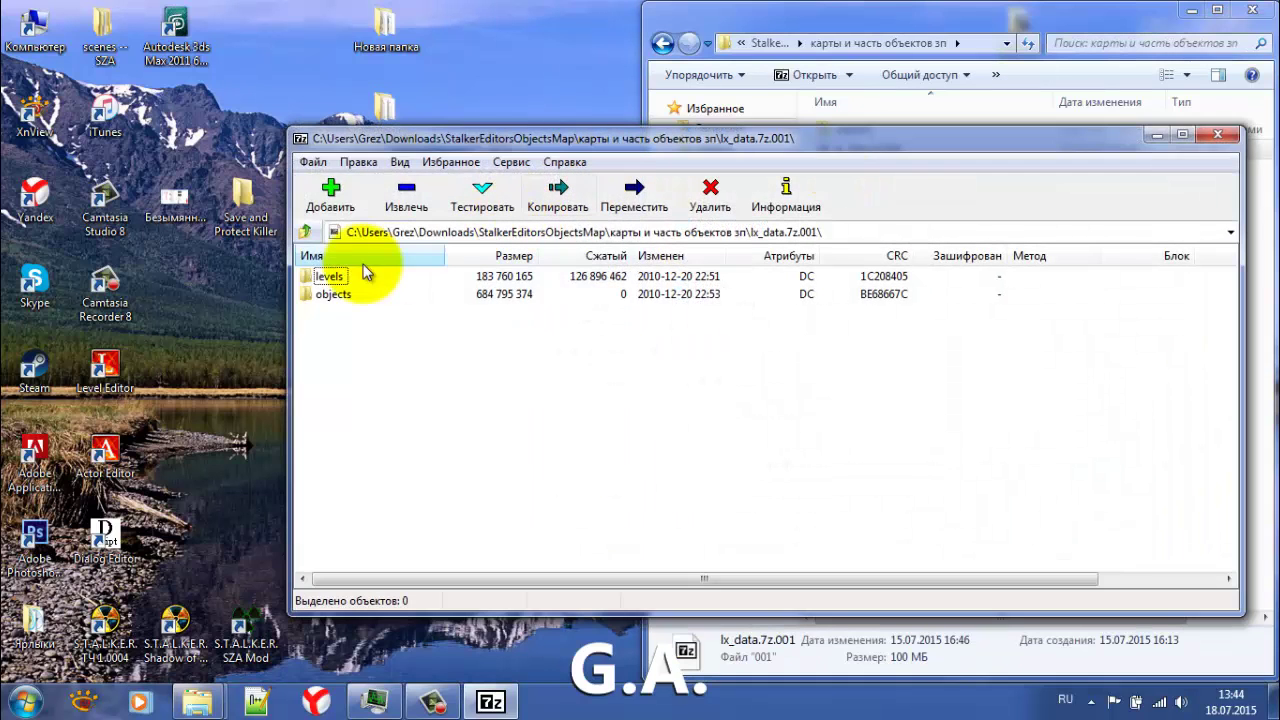
# - Browse to levels\!FinalSP inside the archive and select the files from jupiter.level through zaton.level
pyautogui.doubleClick(328, 277)
pyautogui.click(330, 276)
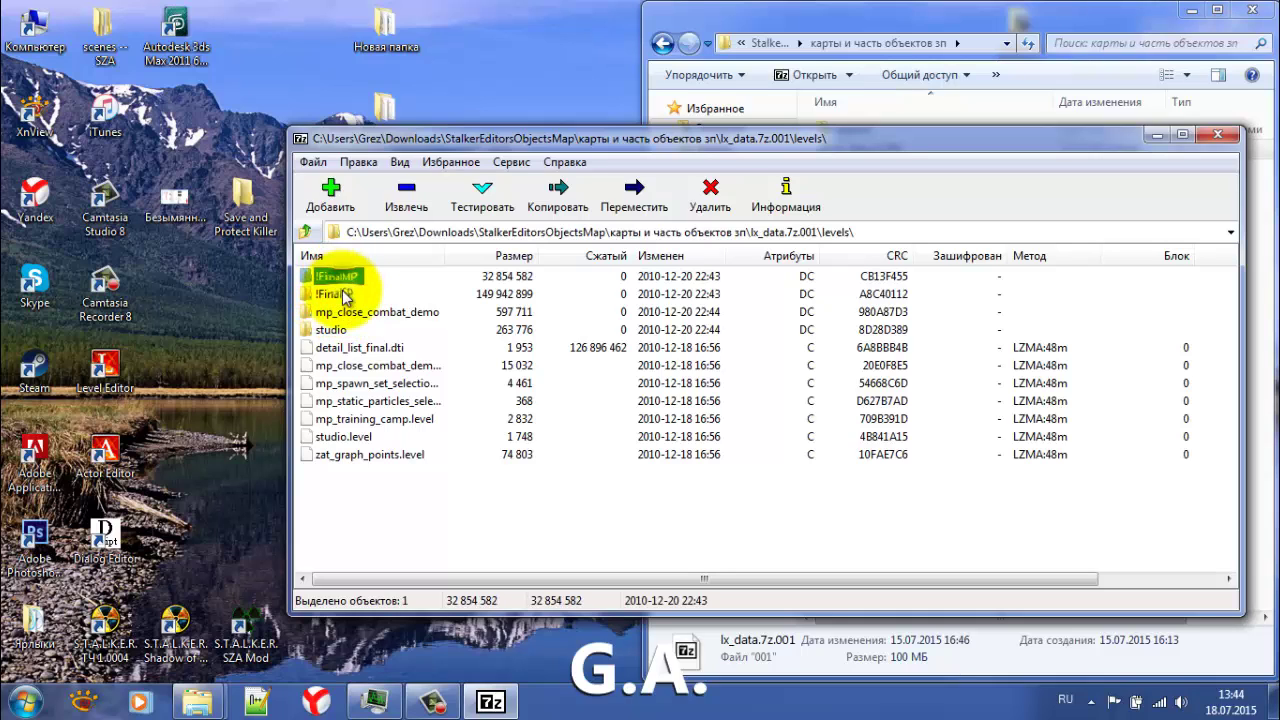
pyautogui.click(366, 472)
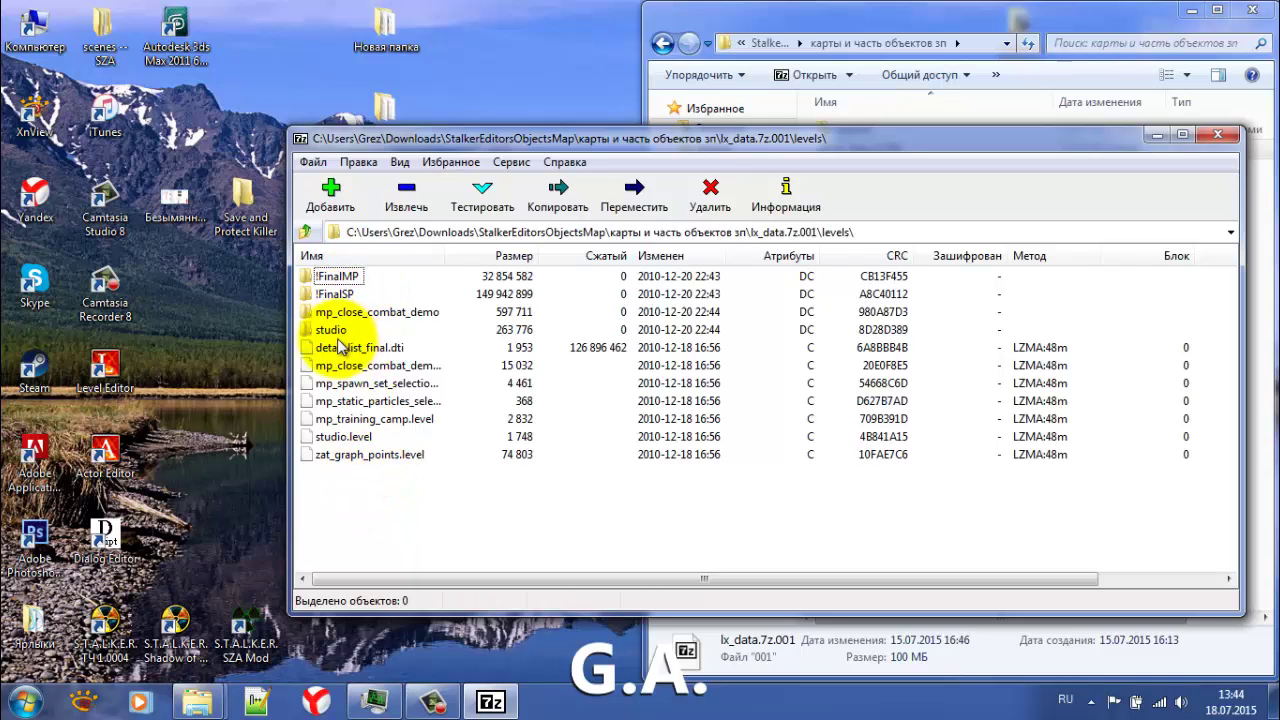
pyautogui.click(330, 329)
pyautogui.click(375, 311)
pyautogui.click(334, 294)
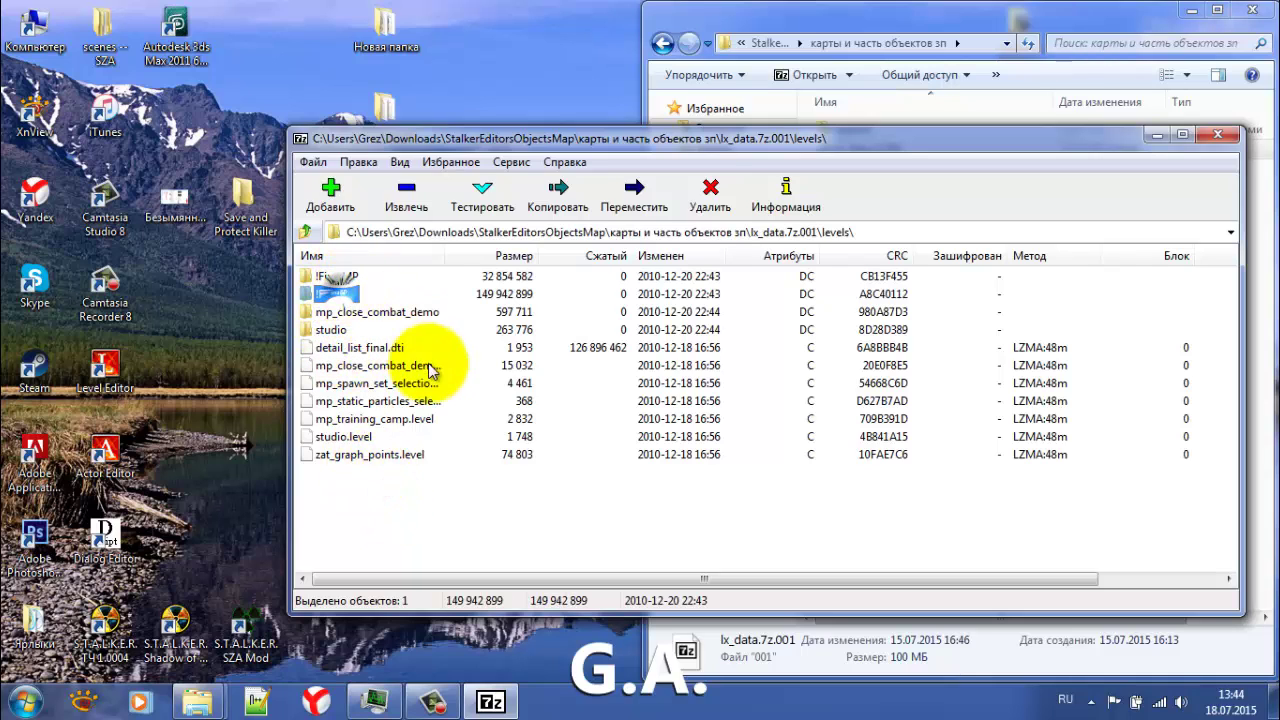
pyautogui.press('Return')
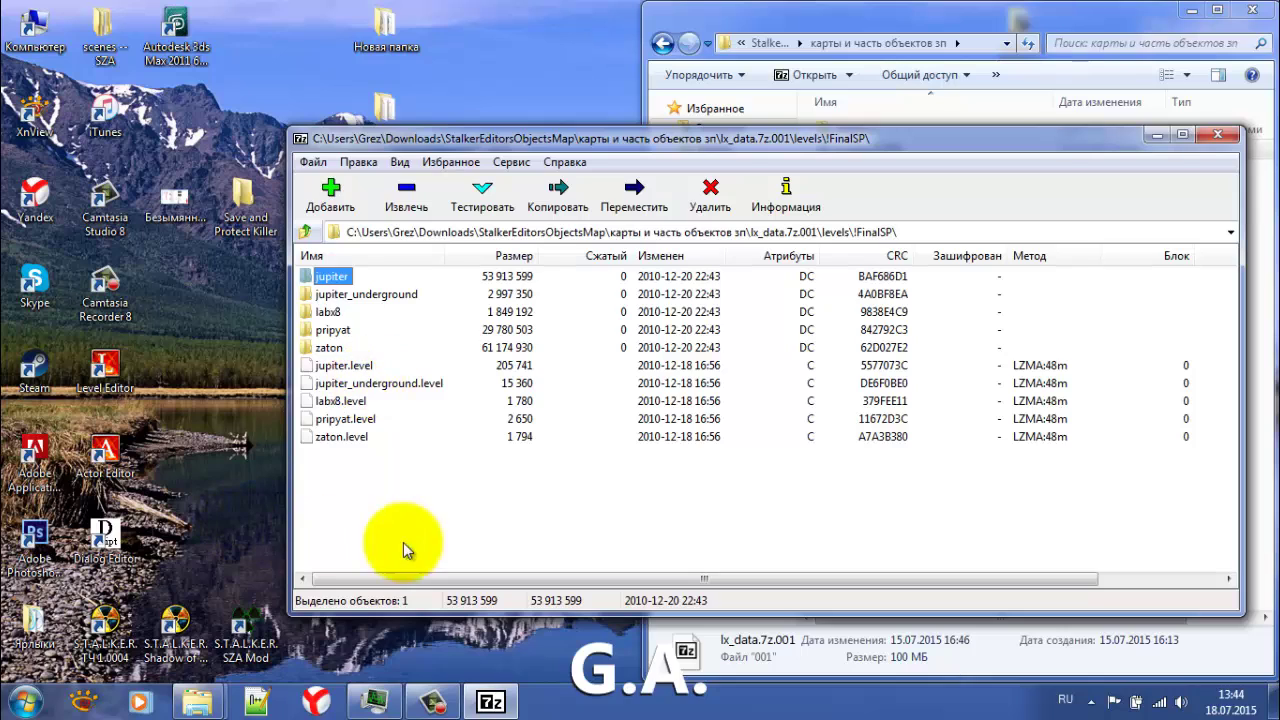
pyautogui.moveTo(366, 545); pyautogui.dragTo(362, 370)
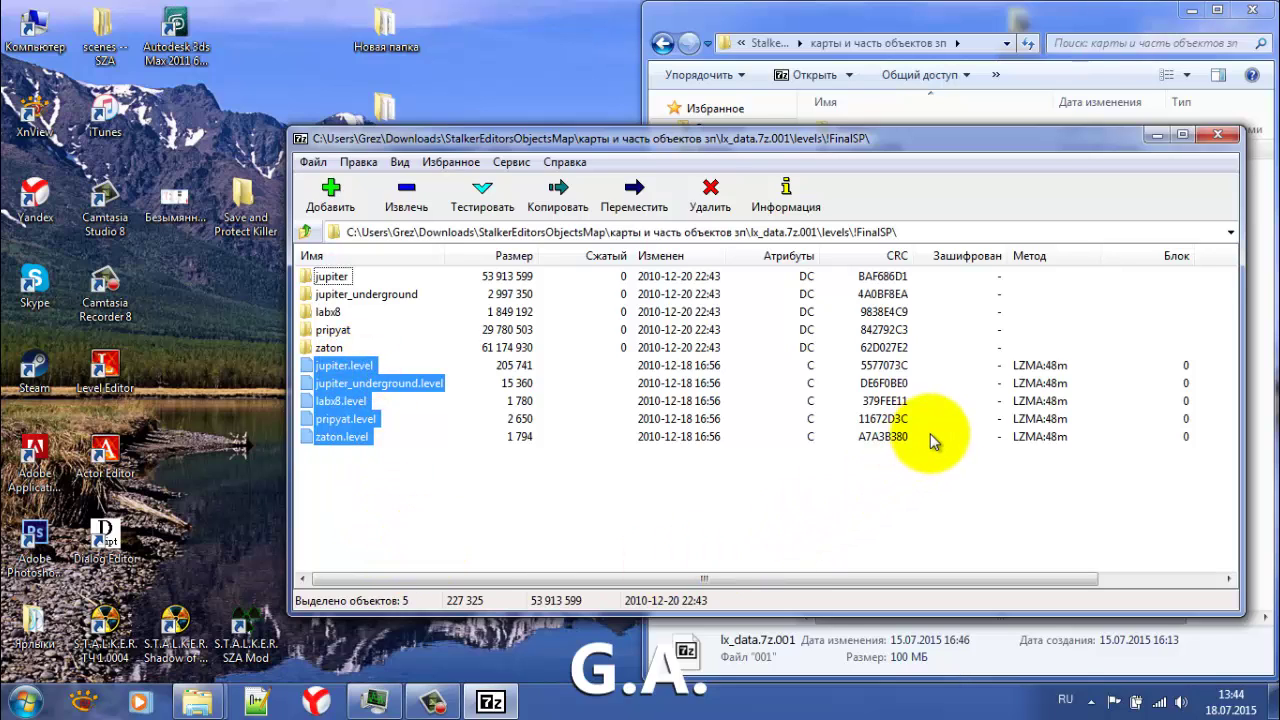
# - Close the archive and open a Computer window tiled beside the existing folder window
pyautogui.click(1217, 134)
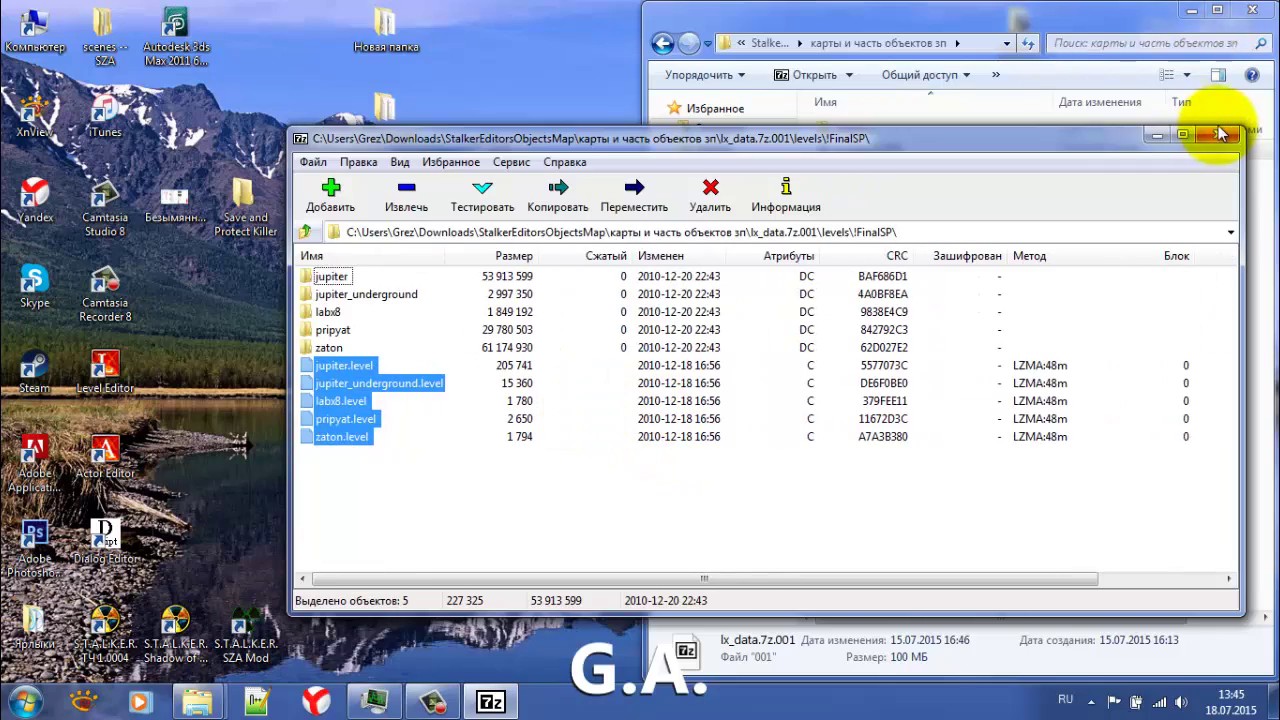
pyautogui.doubleClick(38, 25)
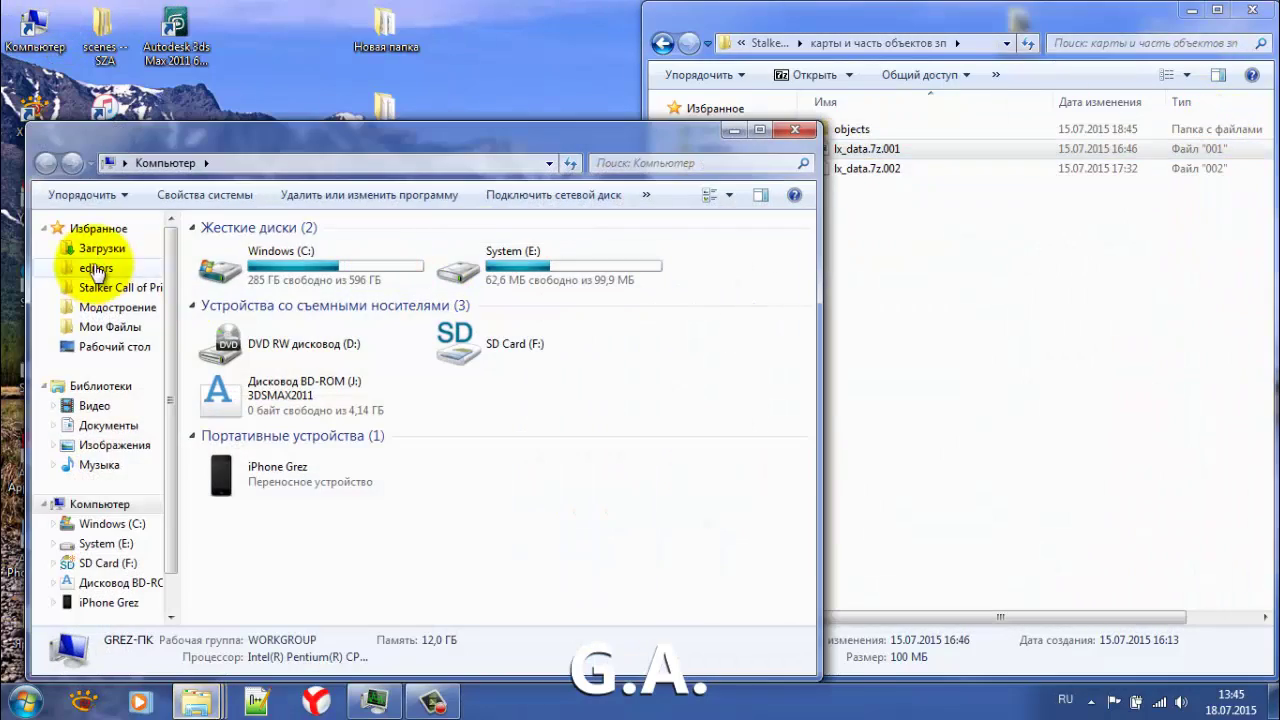
pyautogui.moveTo(355, 136); pyautogui.dragTo(0, 105)
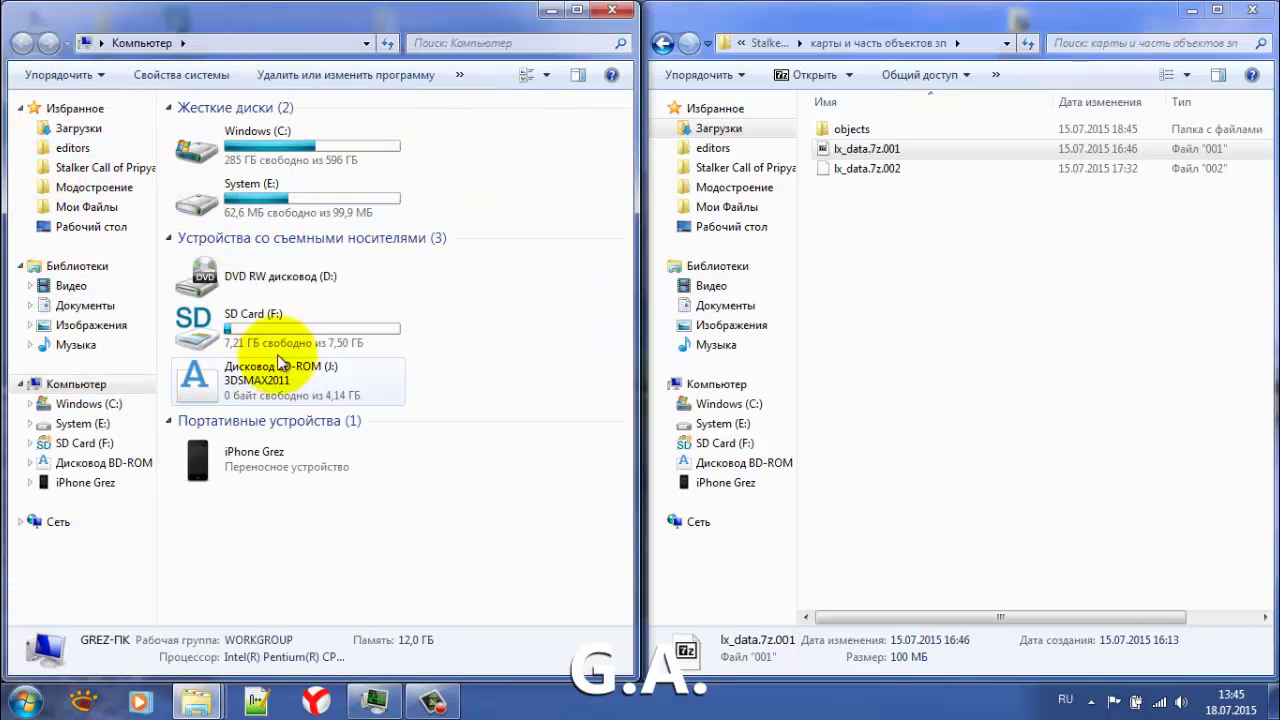
# - Navigate to the SDK's editors\rawdata\objects\levels folder in the Computer window
pyautogui.click(72, 147)
pyautogui.doubleClick(231, 268)
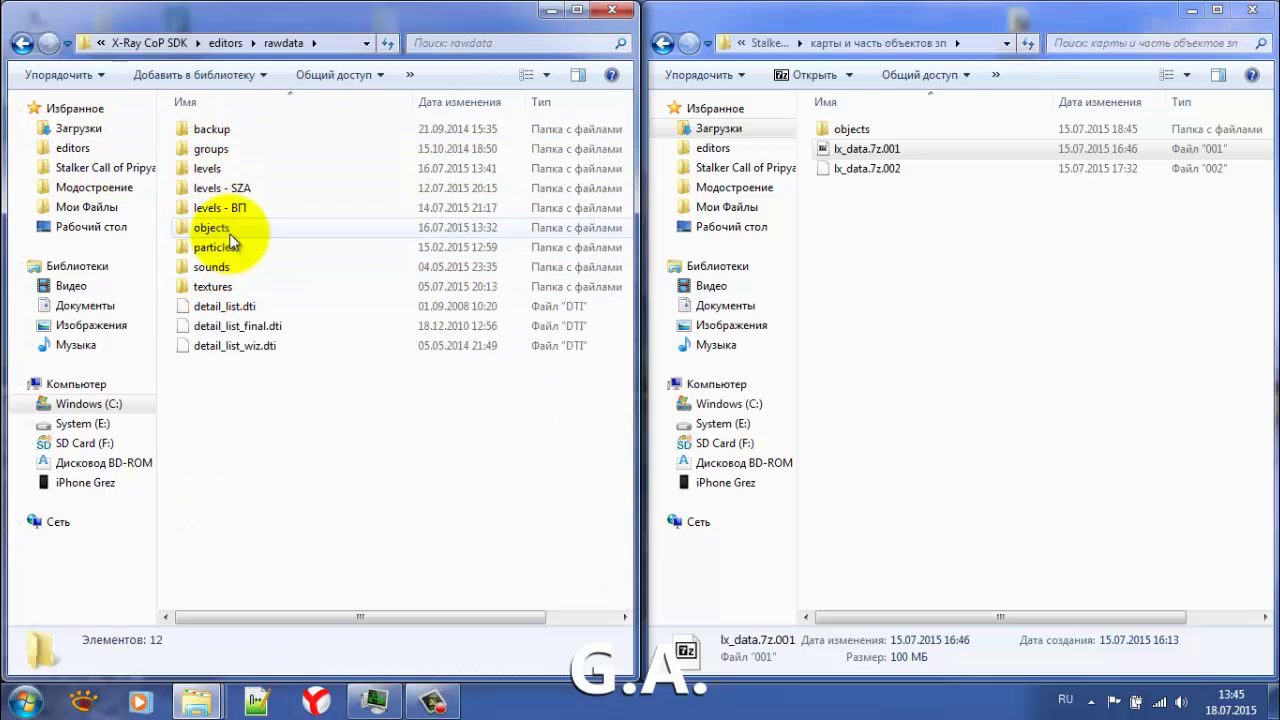
pyautogui.doubleClick(225, 229)
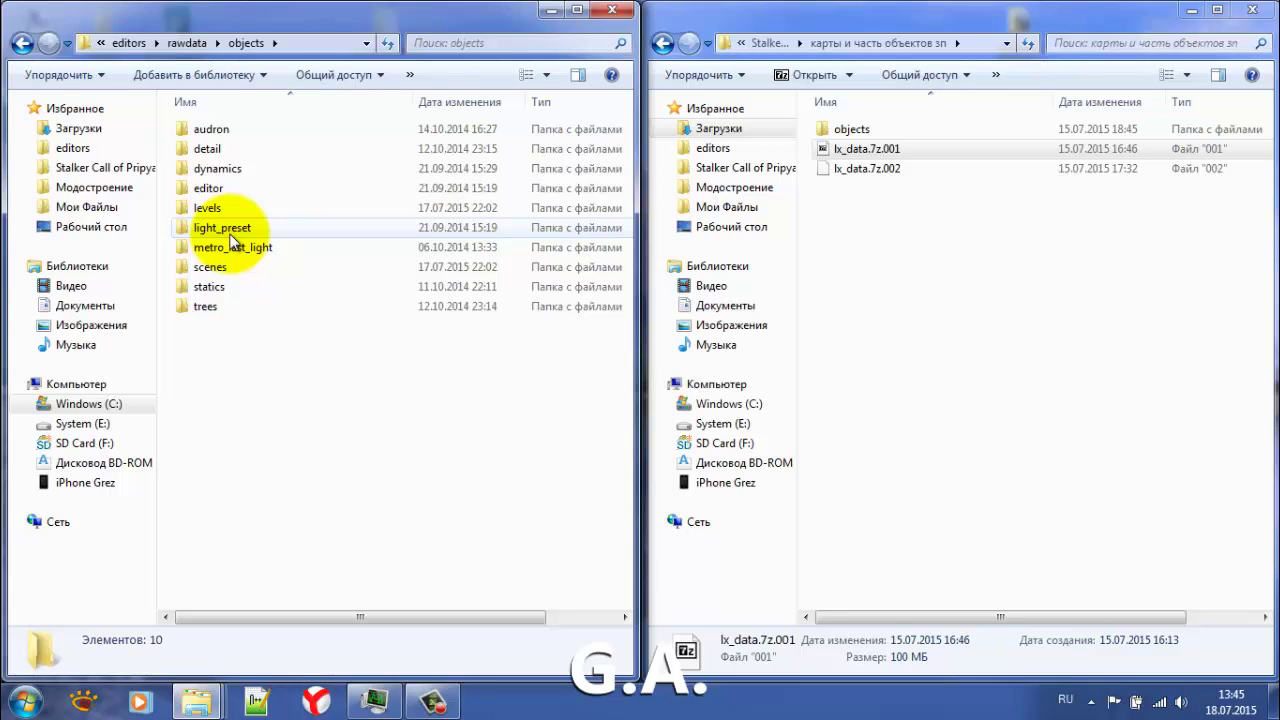
pyautogui.click(210, 208)
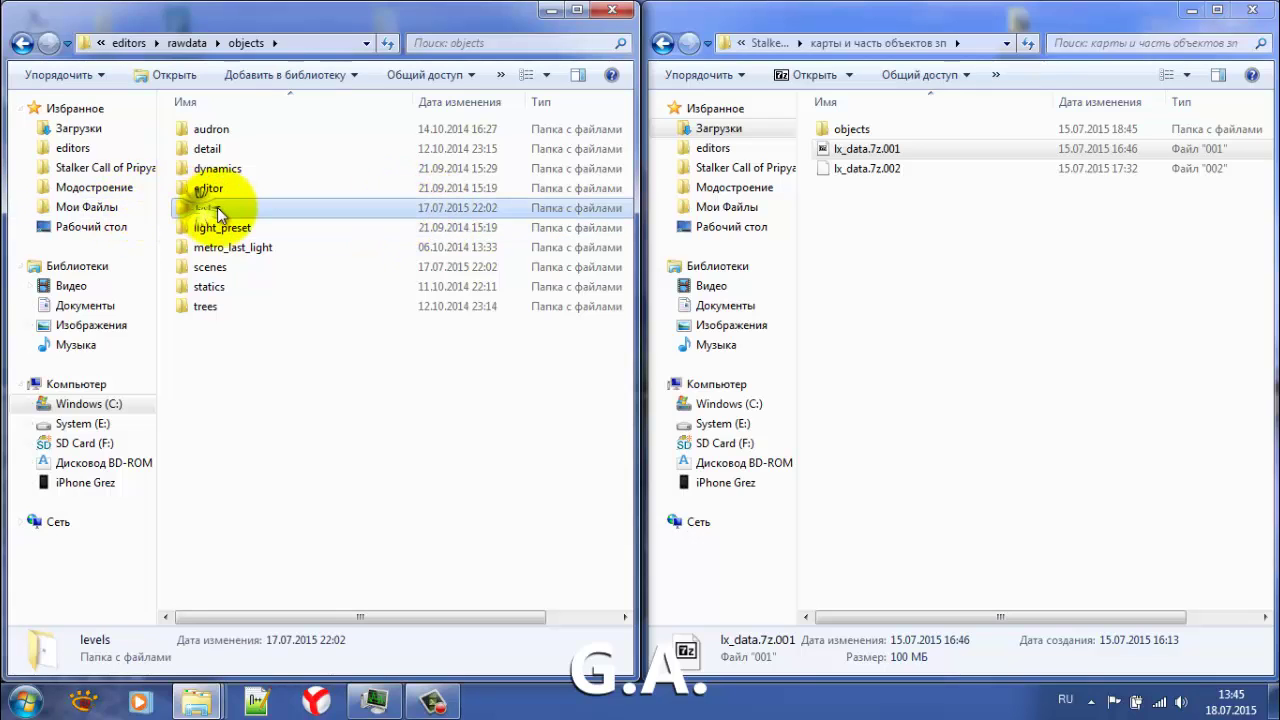
pyautogui.doubleClick(217, 207)
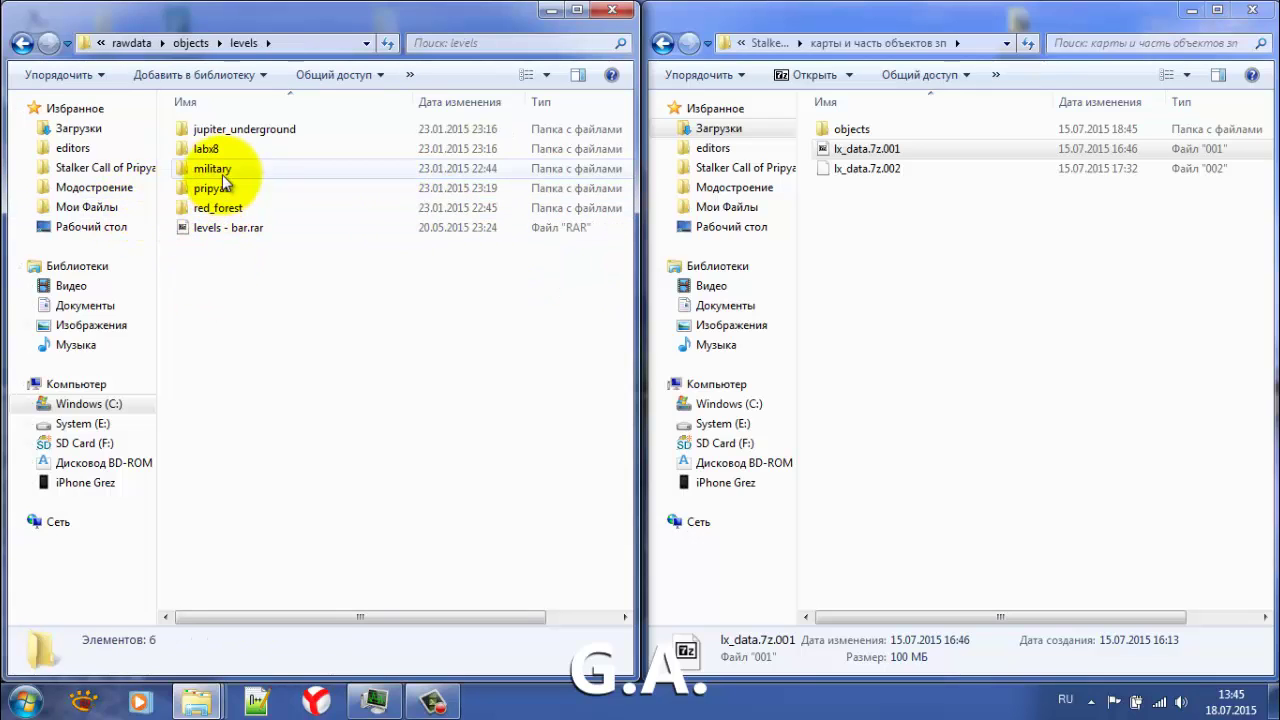
# - Open the pripyat folder inside objects\levels and return to the levels folder
pyautogui.click(222, 174)
pyautogui.click(210, 186)
pyautogui.doubleClick(211, 186)
pyautogui.press('BackSpace')
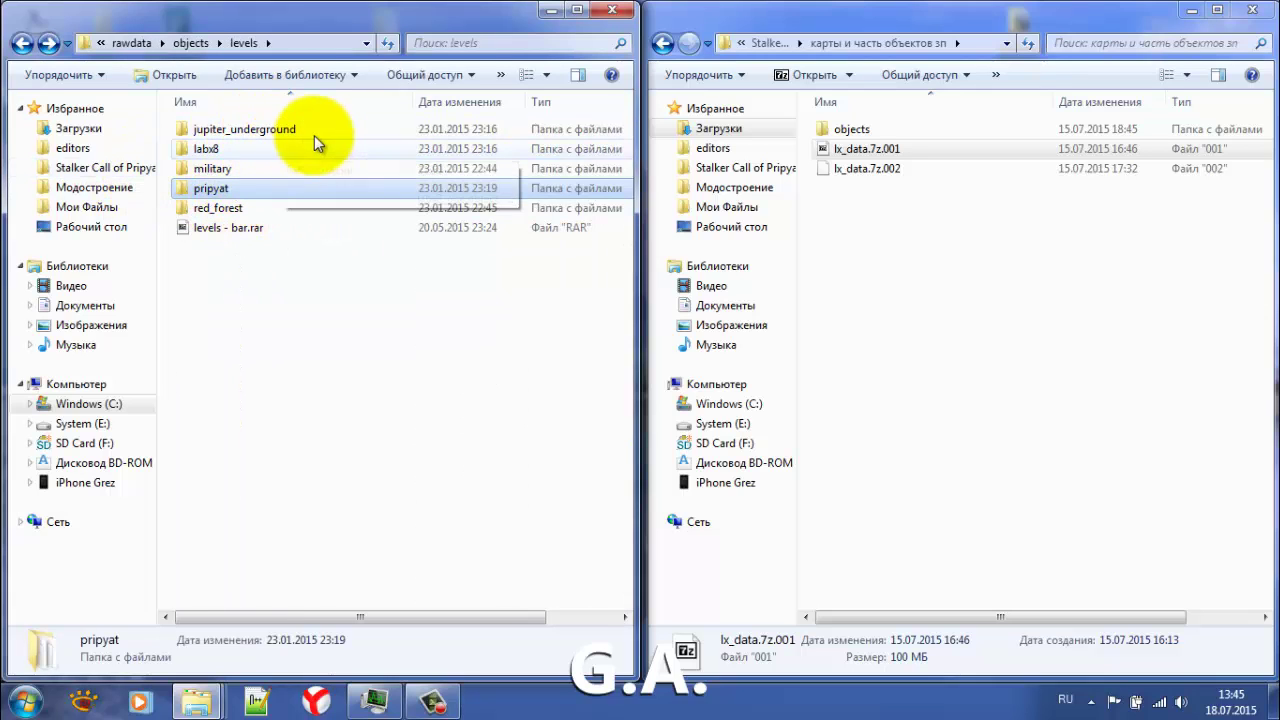
# - Examine the object files in the jupiter_underground folder, and return to the levels folder
pyautogui.click(315, 135)
pyautogui.doubleClick(386, 124)
pyautogui.scroll(-6, 380, 320)
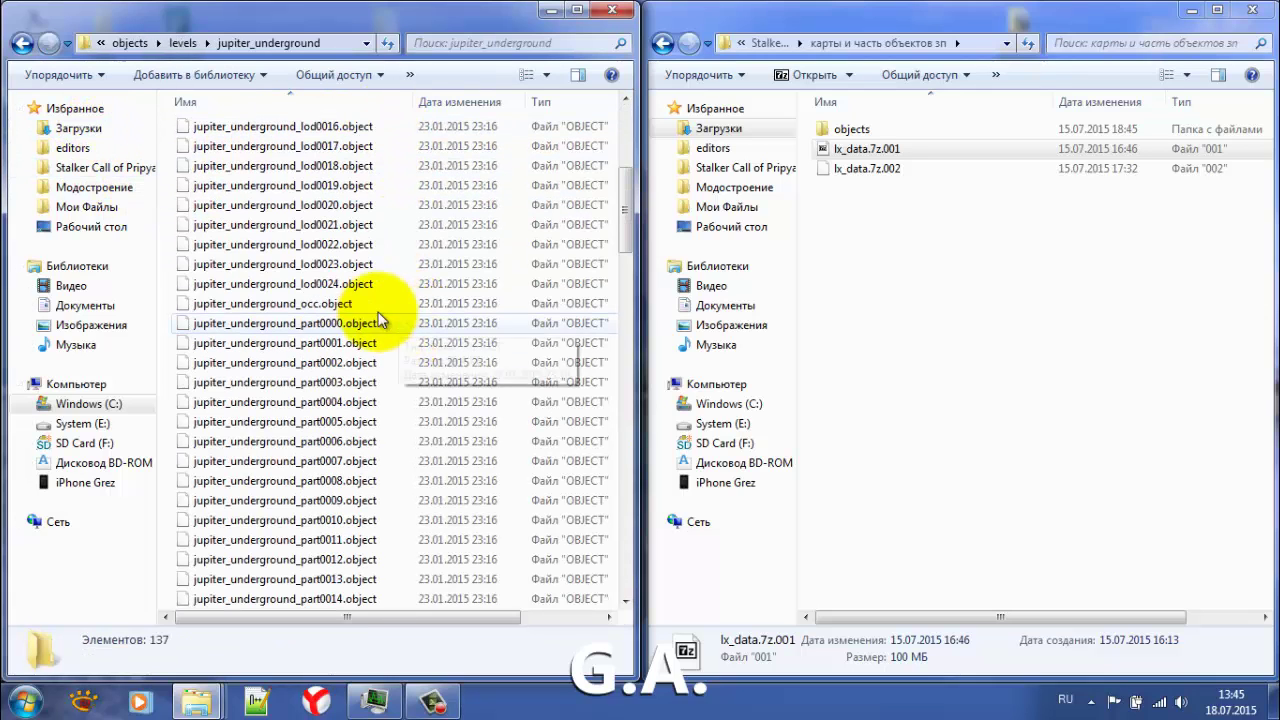
pyautogui.scroll(-20, 380, 320)
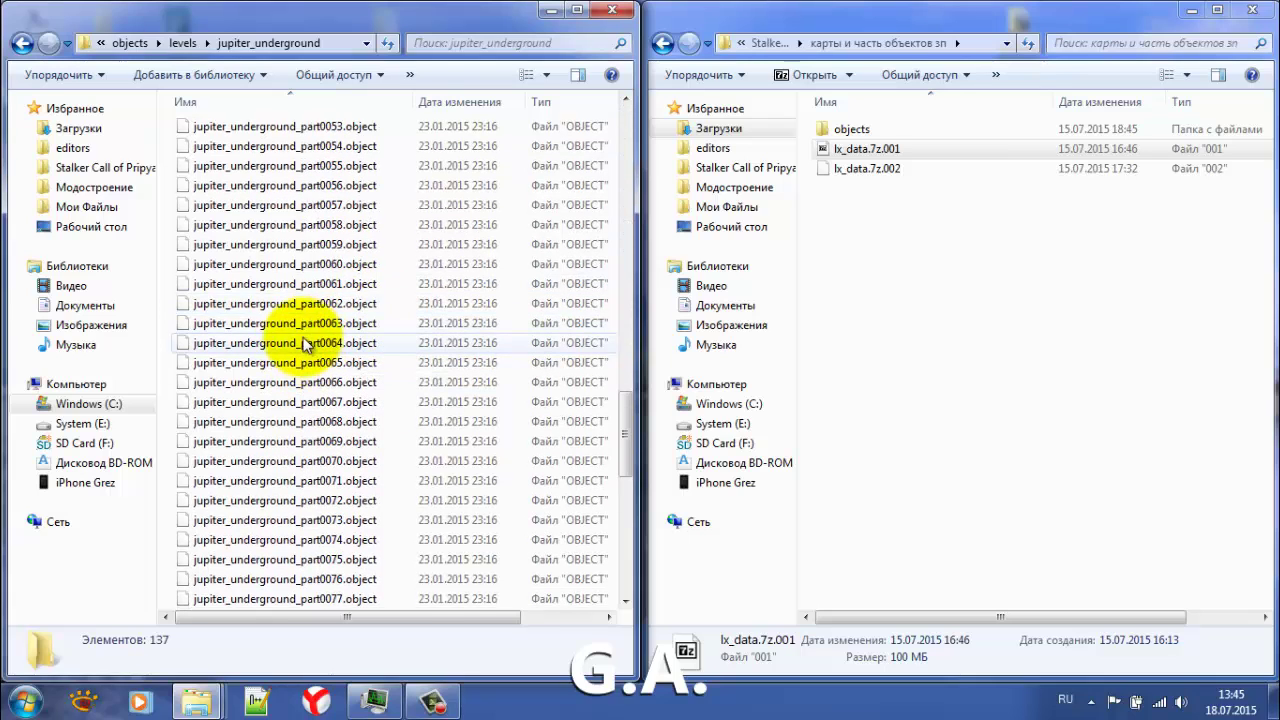
pyautogui.scroll(-11, 305, 343)
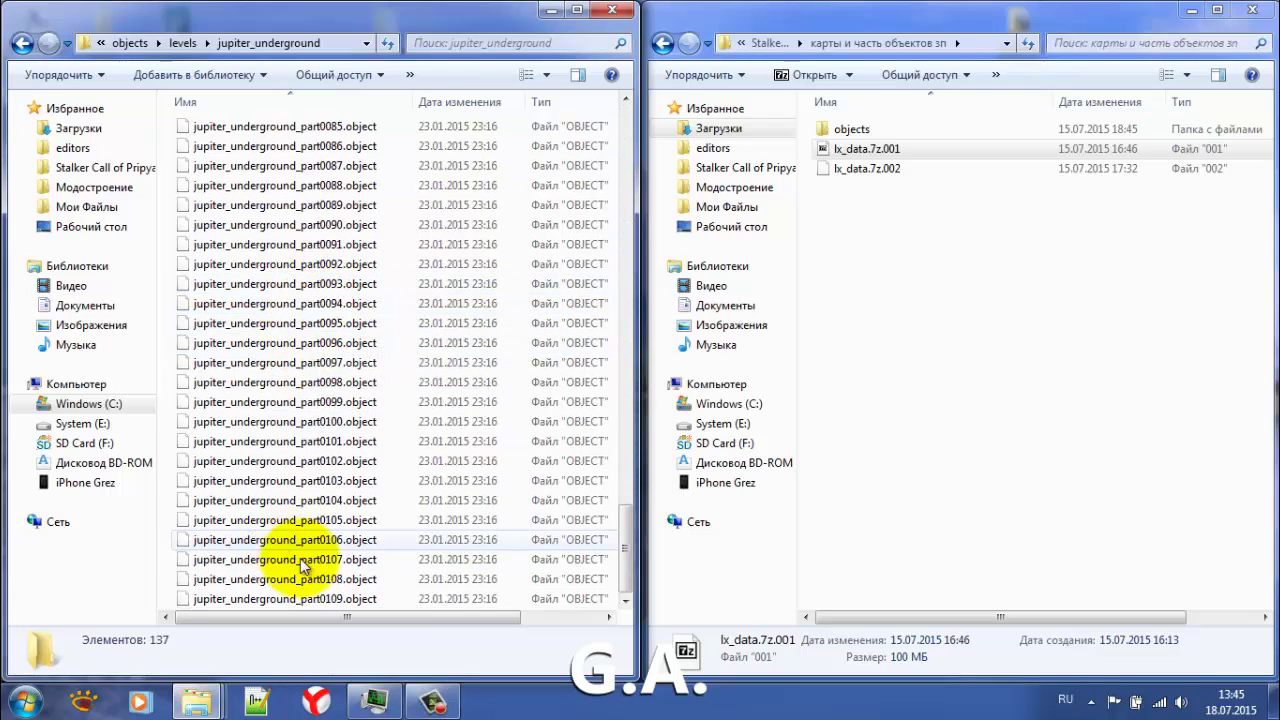
pyautogui.scroll(20, 306, 514)
pyautogui.scroll(8, 335, 203)
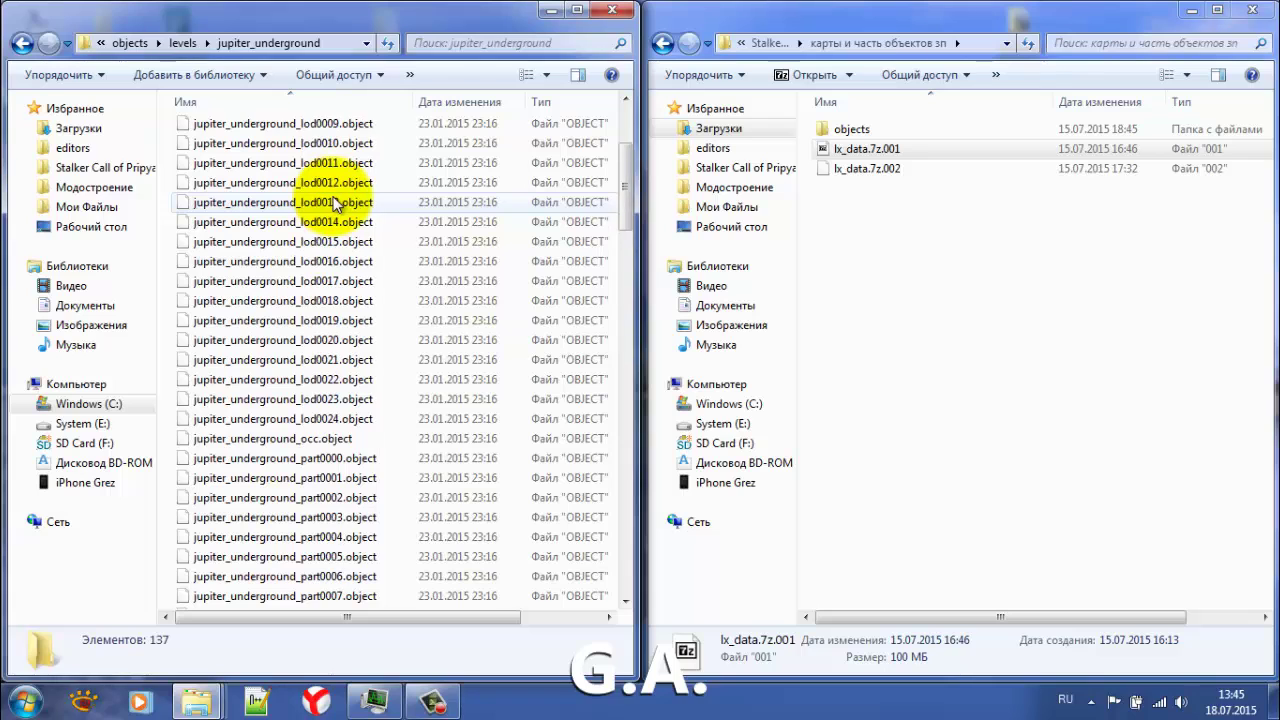
pyautogui.click(183, 43)
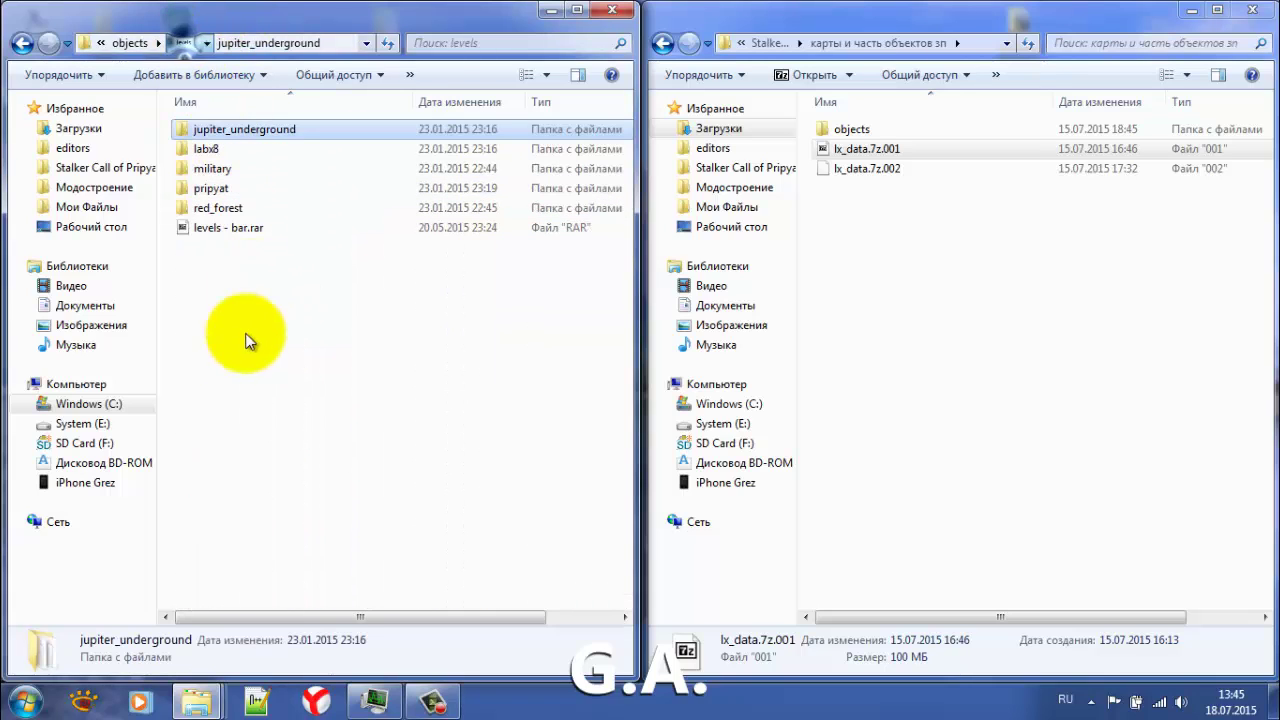
# - Look through the whole list of object files in the pripyat level folder, and return to levels
pyautogui.doubleClick(234, 188)
pyautogui.scroll(-8, 305, 416)
pyautogui.scroll(-20, 306, 418)
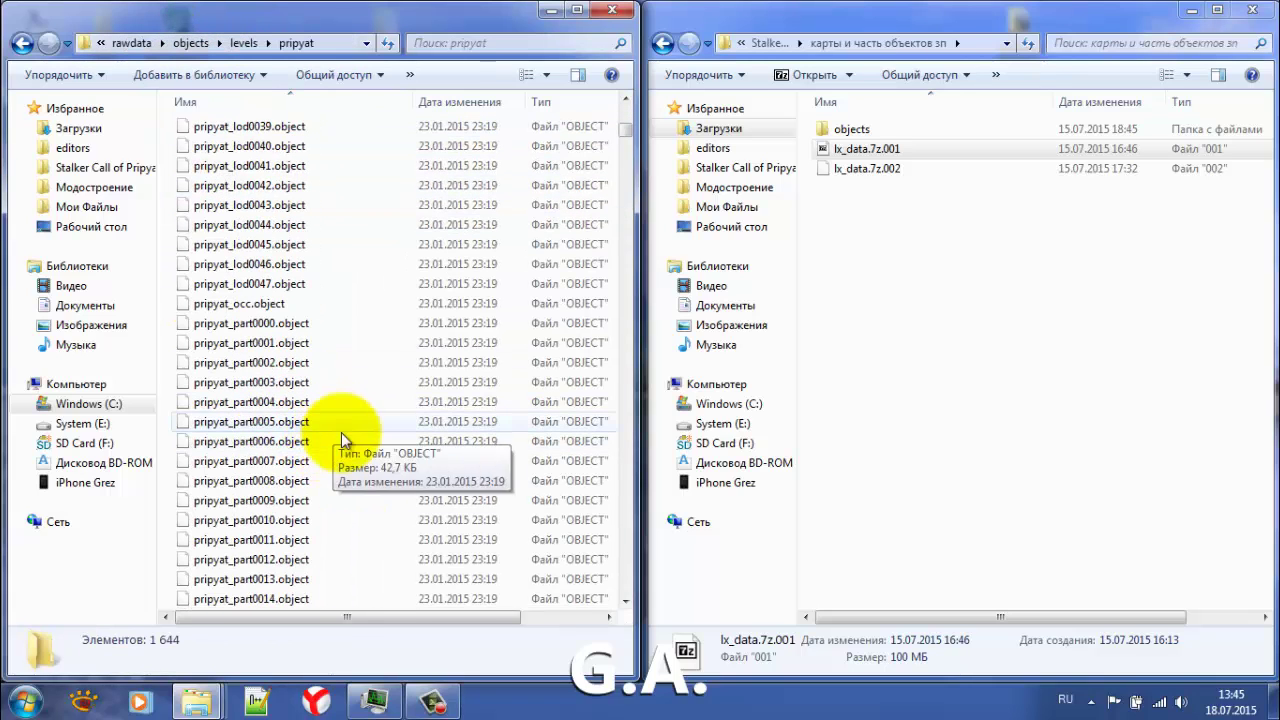
pyautogui.scroll(-20, 624, 184)
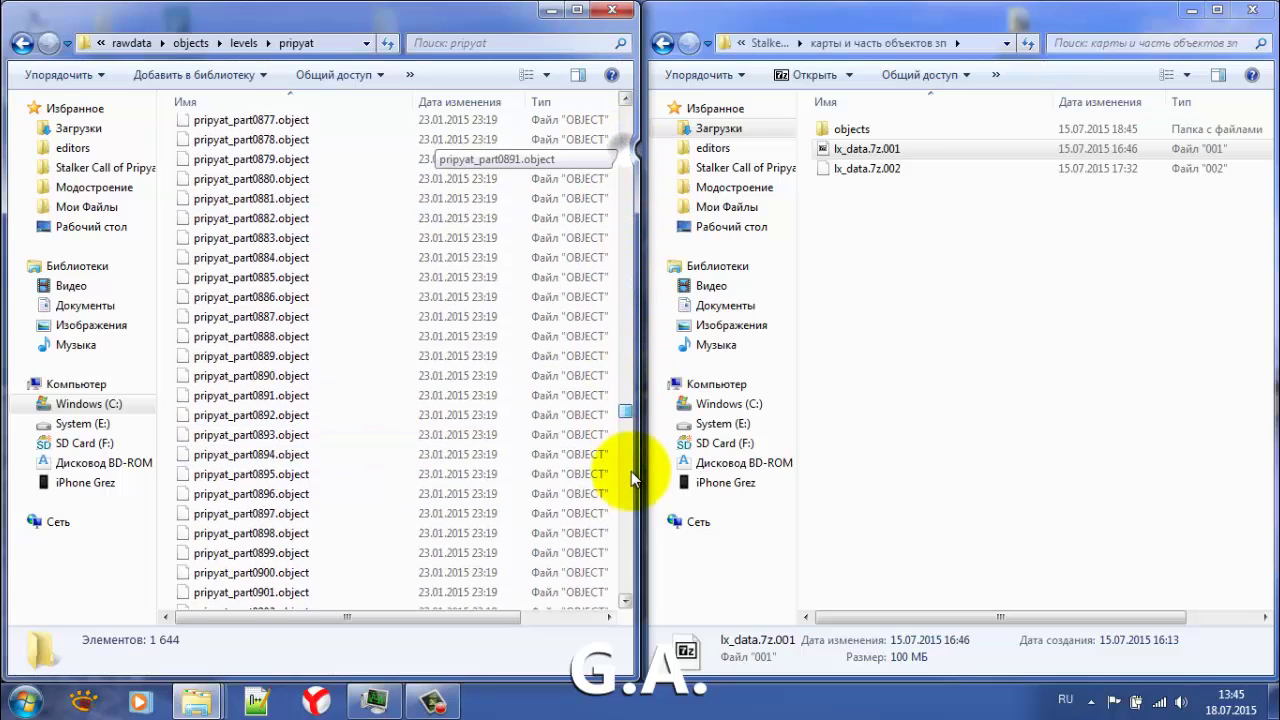
pyautogui.scroll(20, 613, 185)
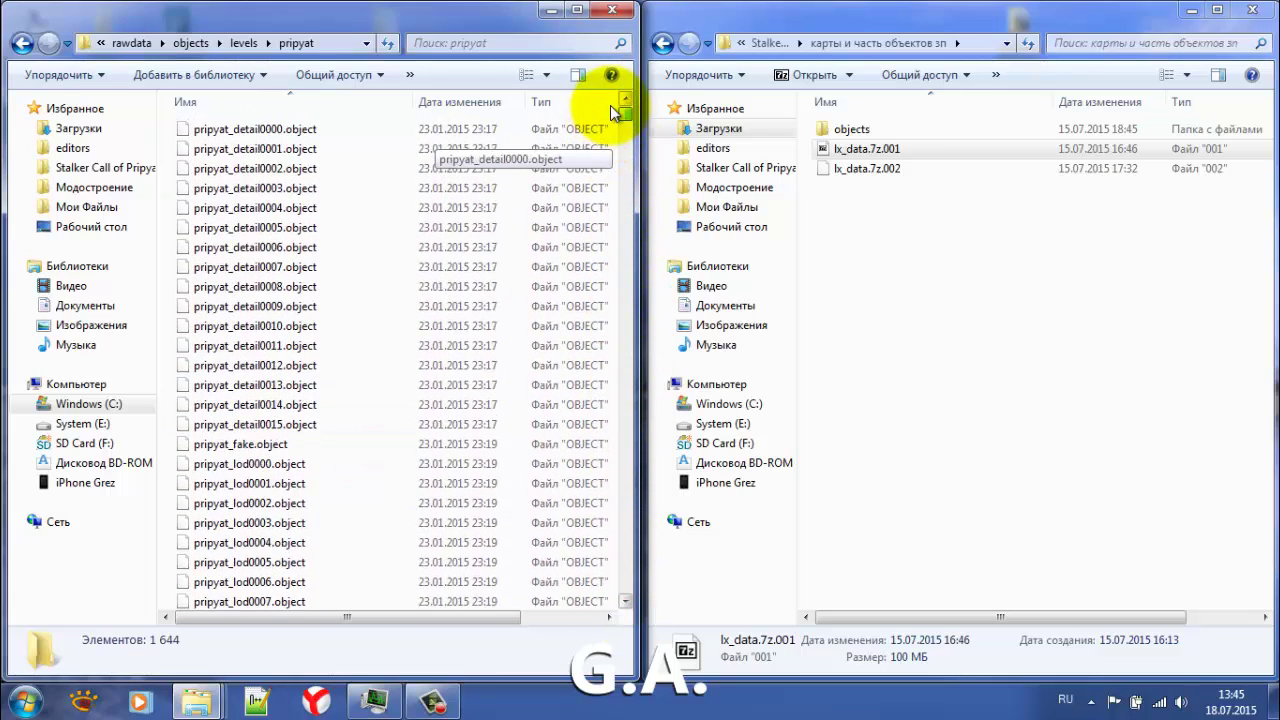
pyautogui.click(22, 43)
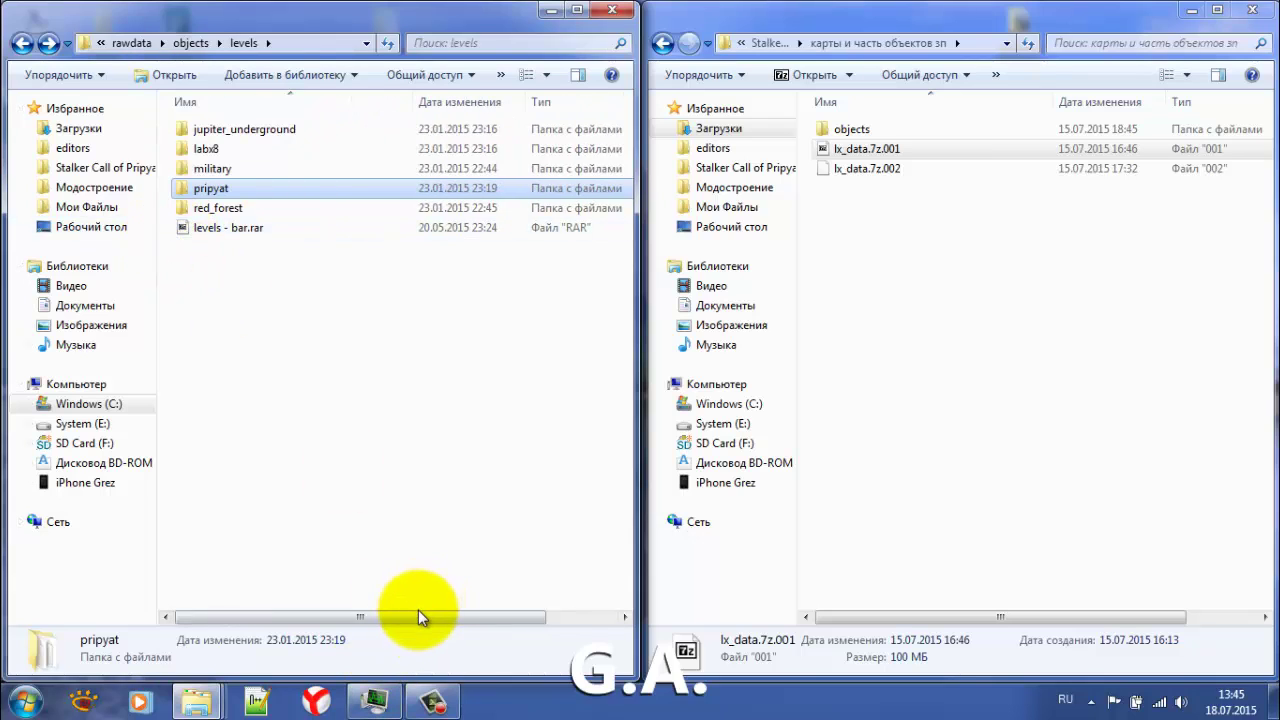
pyautogui.moveTo(414, 616); pyautogui.dragTo(259, 598)
pyautogui.moveTo(370, 622); pyautogui.dragTo(297, 615)
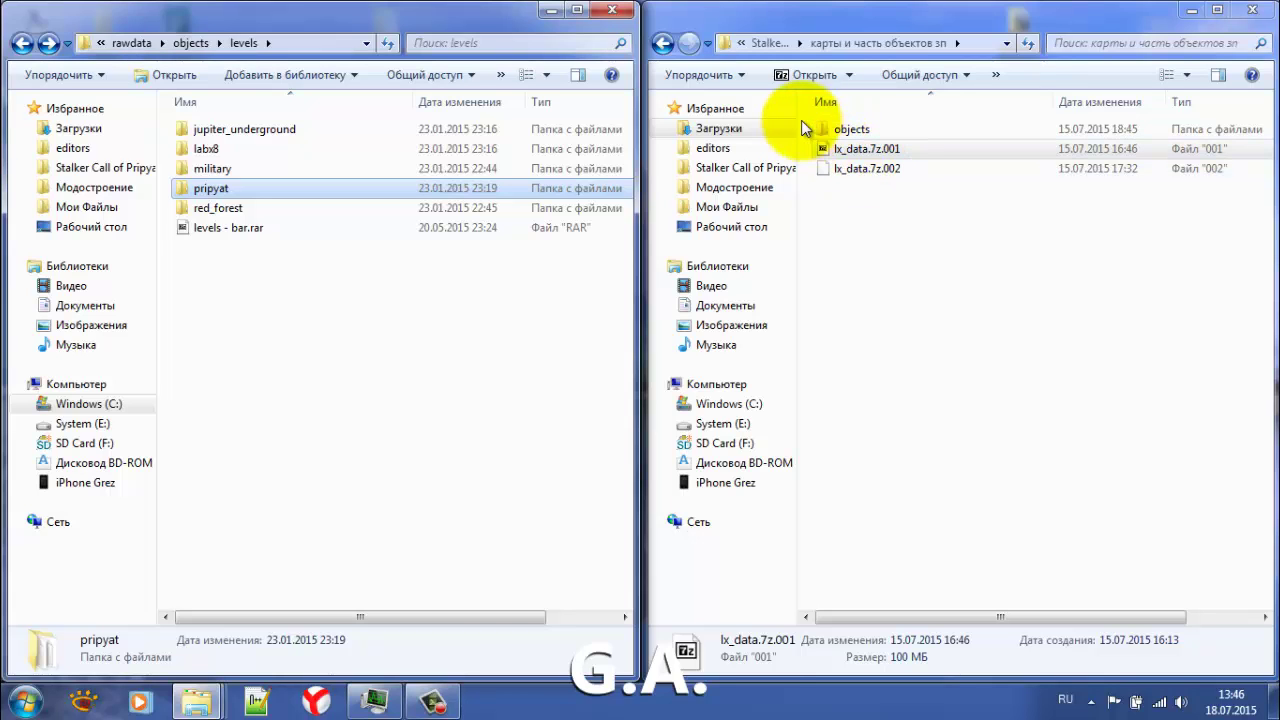
# - Return to StalkerEditorsObjectsMap and reopen the lx_data.7z.001 archive from "карты и часть объектов зп"
pyautogui.click(770, 43)
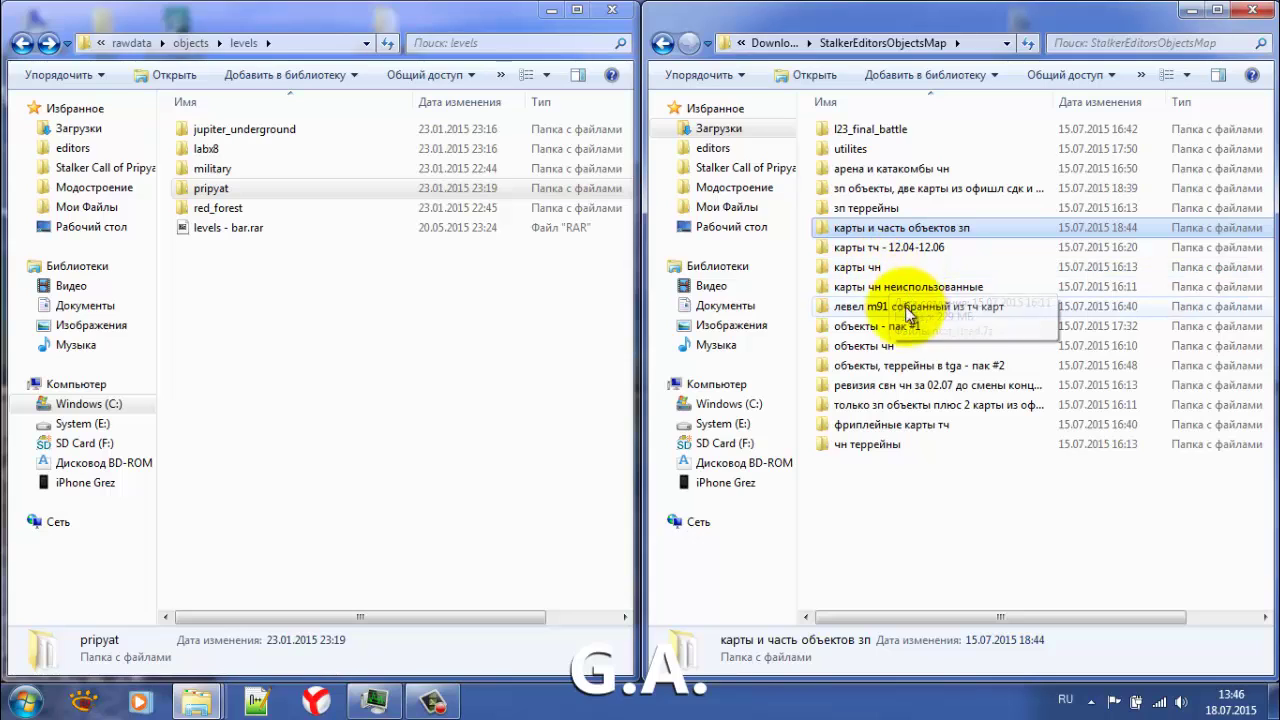
pyautogui.click(920, 230)
pyautogui.doubleClick(1005, 228)
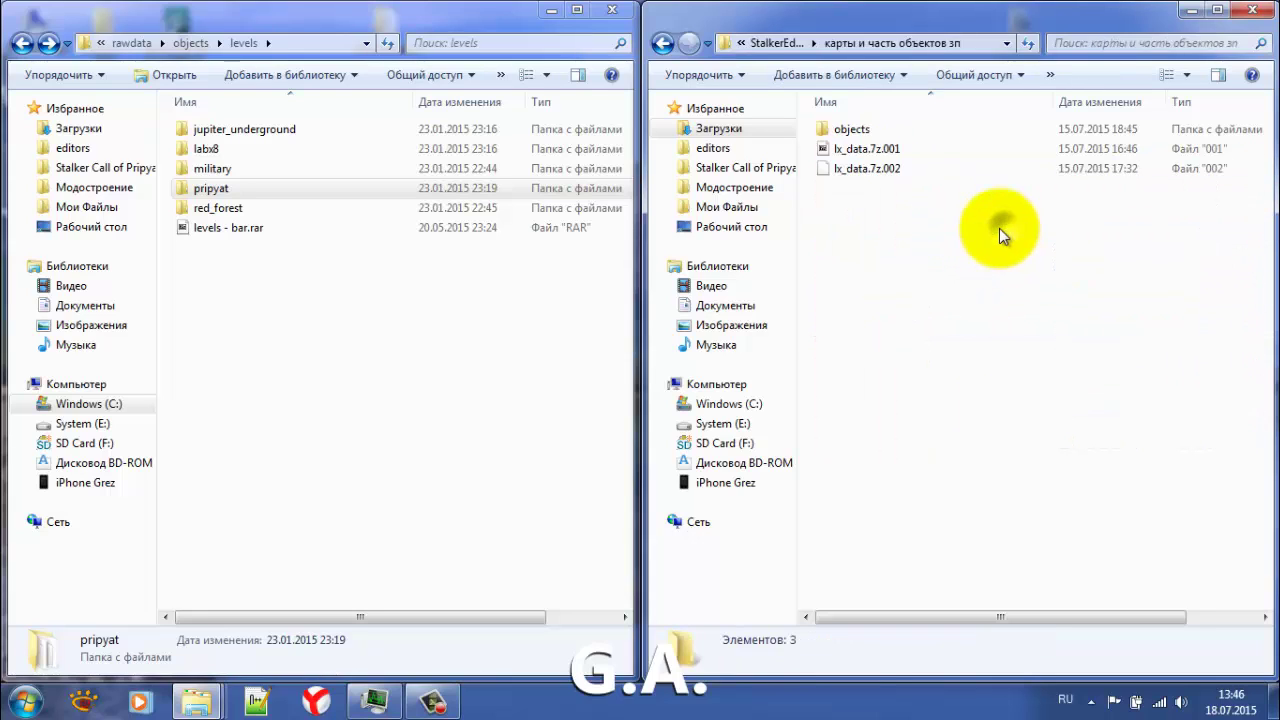
pyautogui.moveTo(866, 148); pyautogui.dragTo(731, 330)
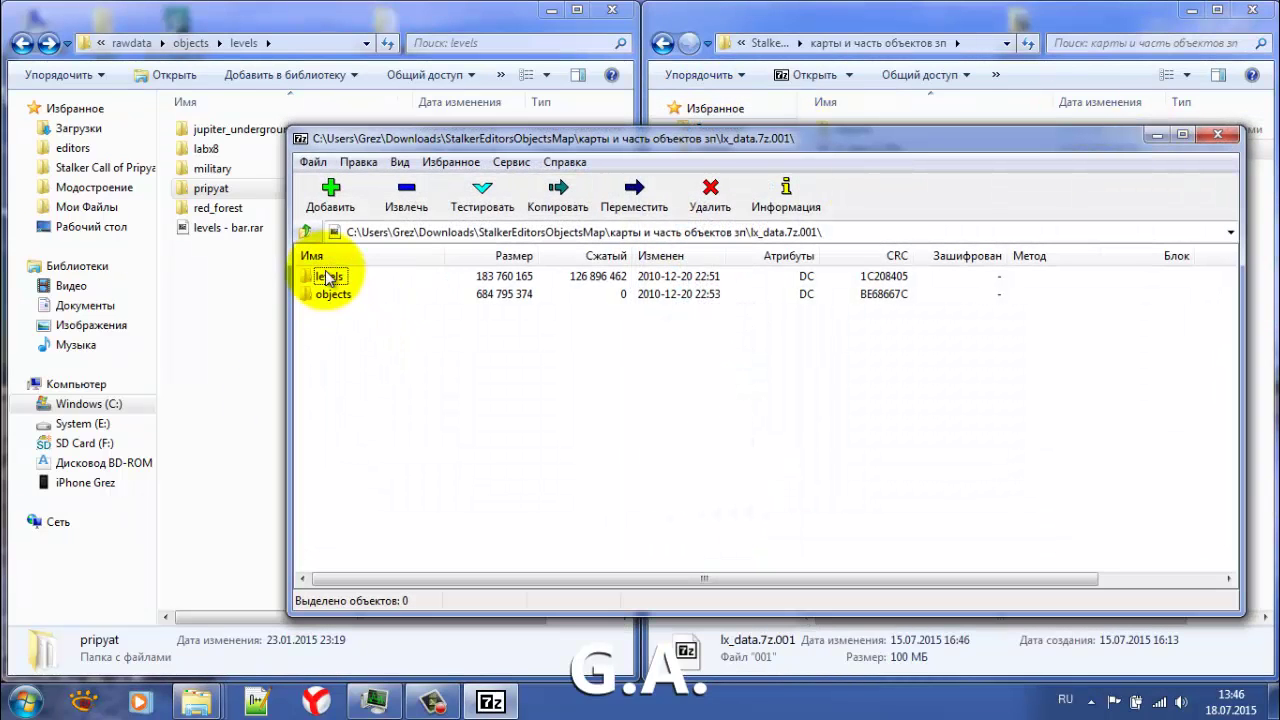
# - Browse to objects\scenes inside the archive and look through its list of level folders
pyautogui.doubleClick(330, 294)
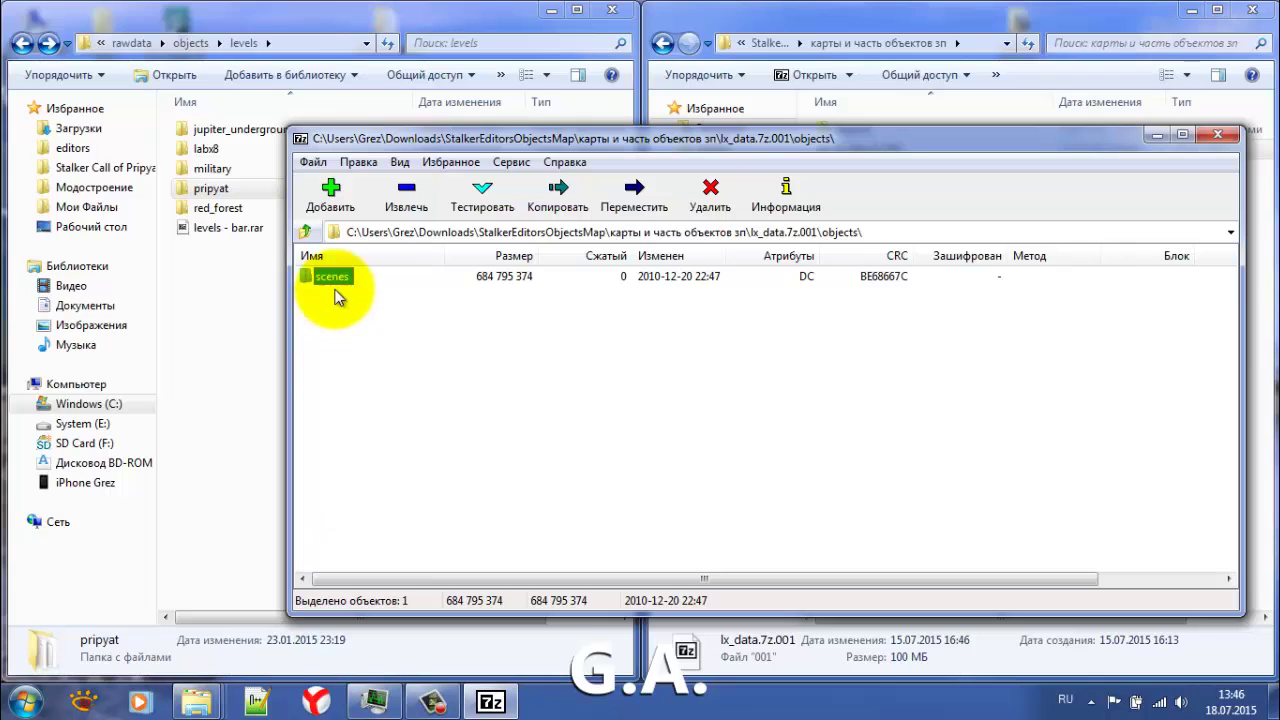
pyautogui.doubleClick(323, 273)
pyautogui.scroll(-4, 435, 460)
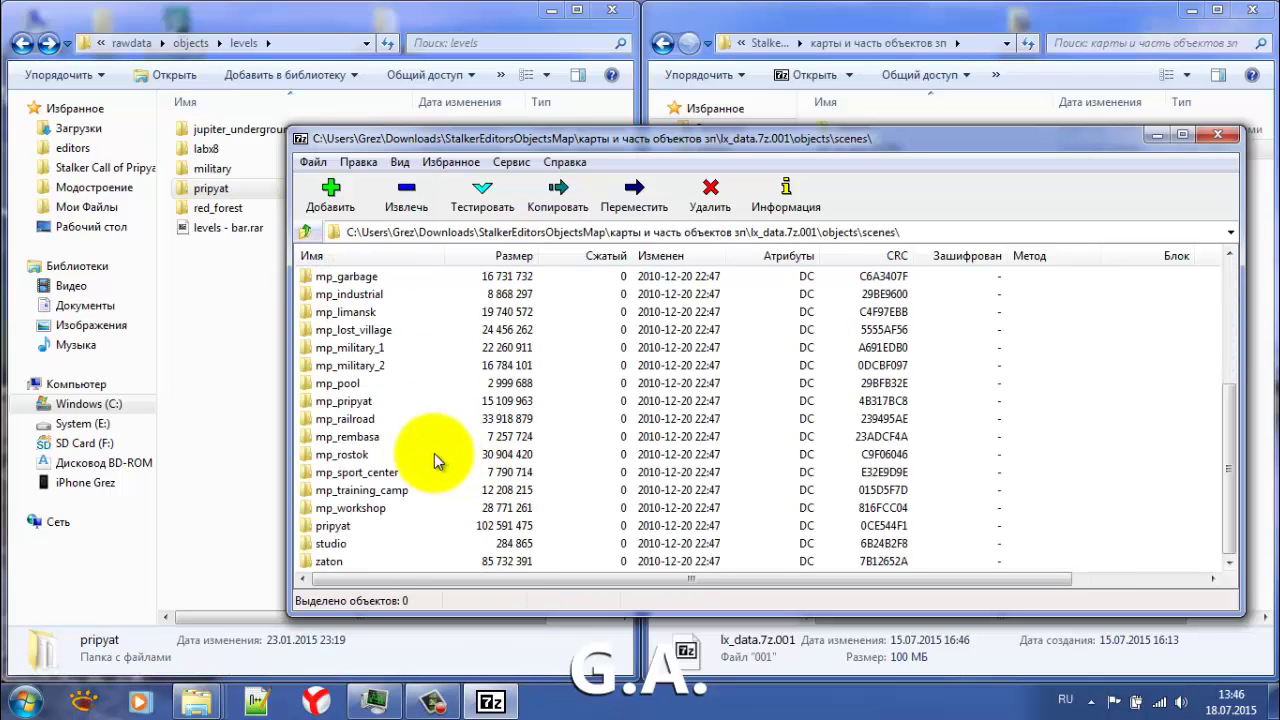
pyautogui.scroll(4, 430, 452)
pyautogui.scroll(-3, 400, 467)
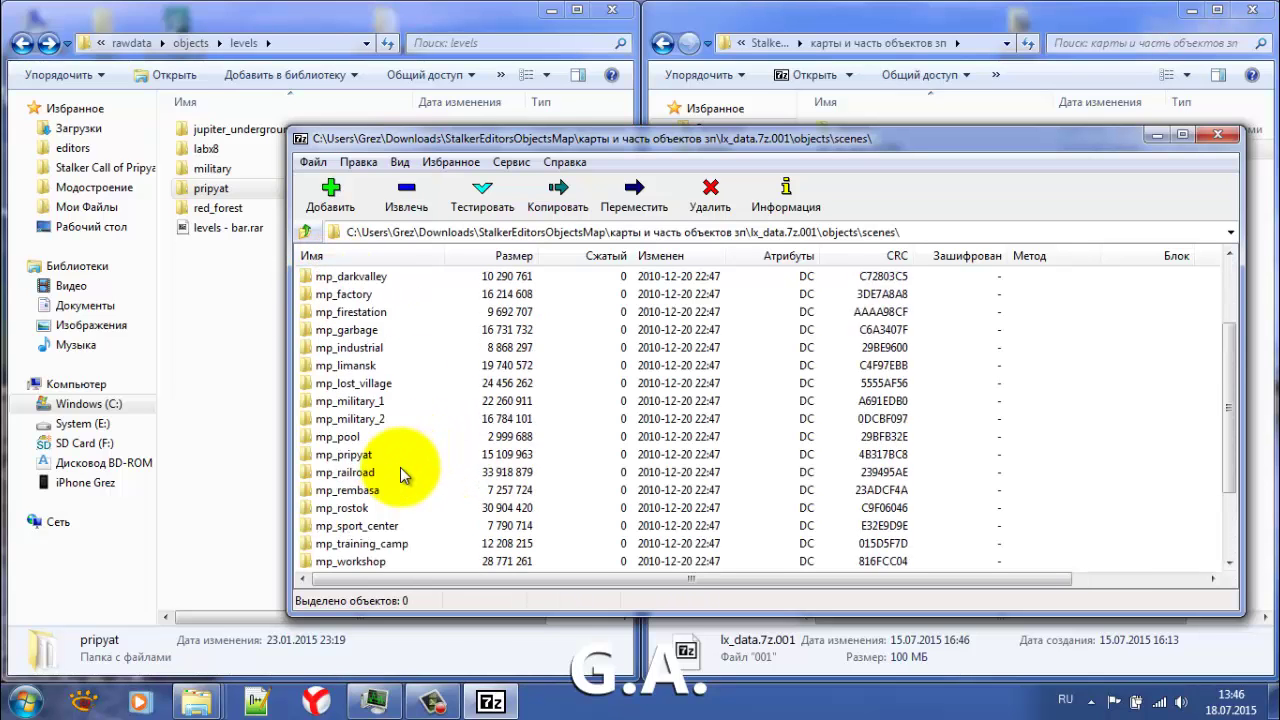
pyautogui.scroll(3, 400, 467)
pyautogui.scroll(-4, 400, 350)
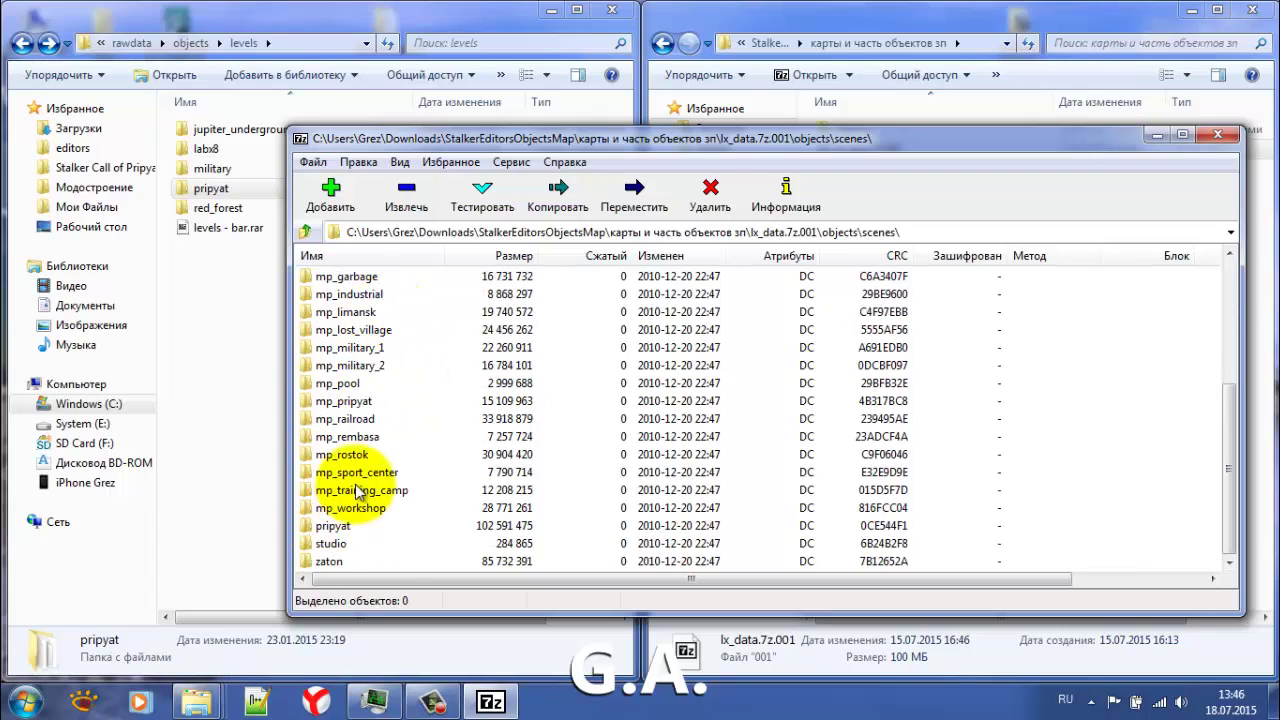
# - Open the archive's pripyat scene folder and examine its object files
pyautogui.click(320, 545)
pyautogui.moveTo(322, 527); pyautogui.dragTo(398, 490)
pyautogui.press('Return')
pyautogui.scroll(-2, 405, 470)
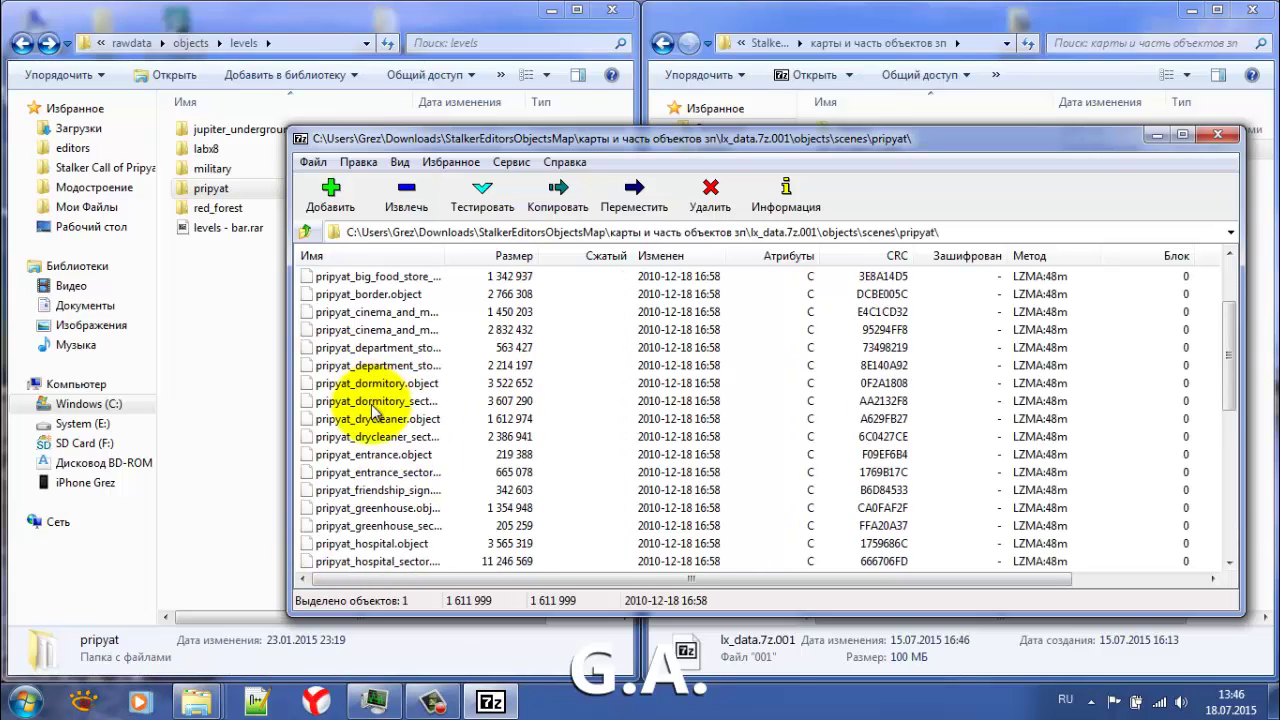
pyautogui.scroll(-6, 858, 395)
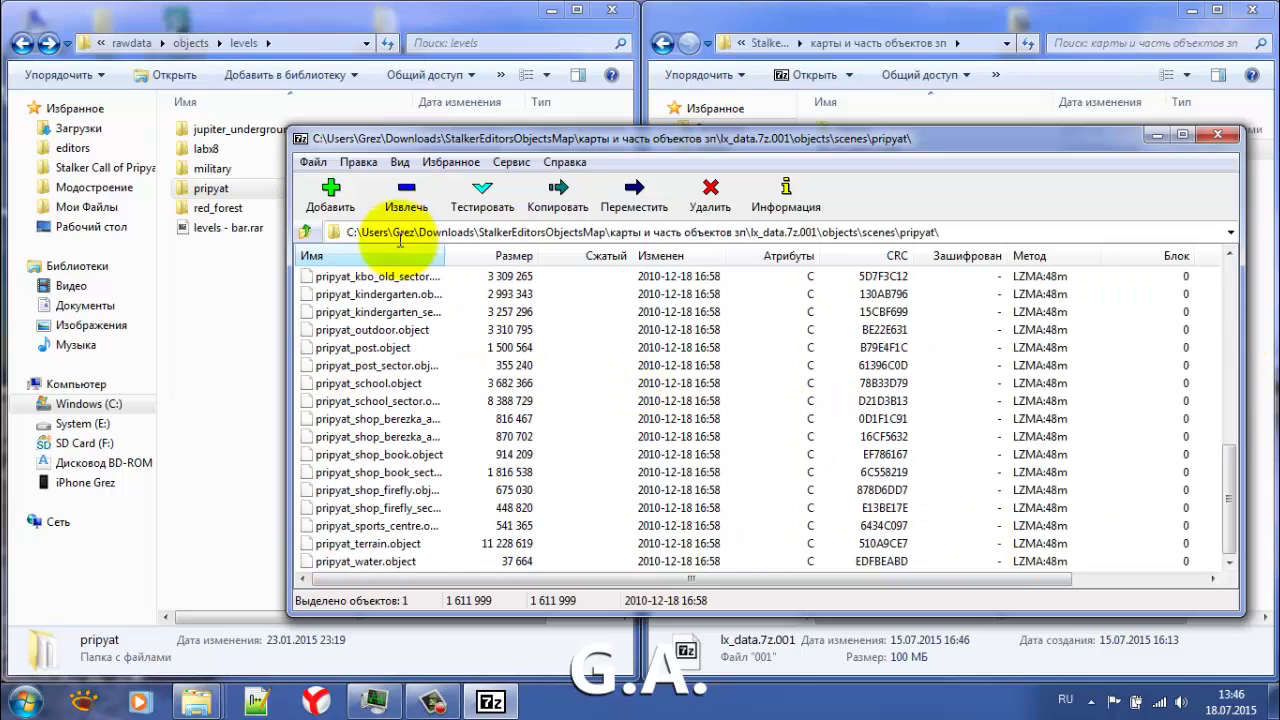
# - Widen the name column to show full file names, and examine the named object files in the archive's pripyat scene folder
pyautogui.moveTo(438, 259); pyautogui.dragTo(520, 257)
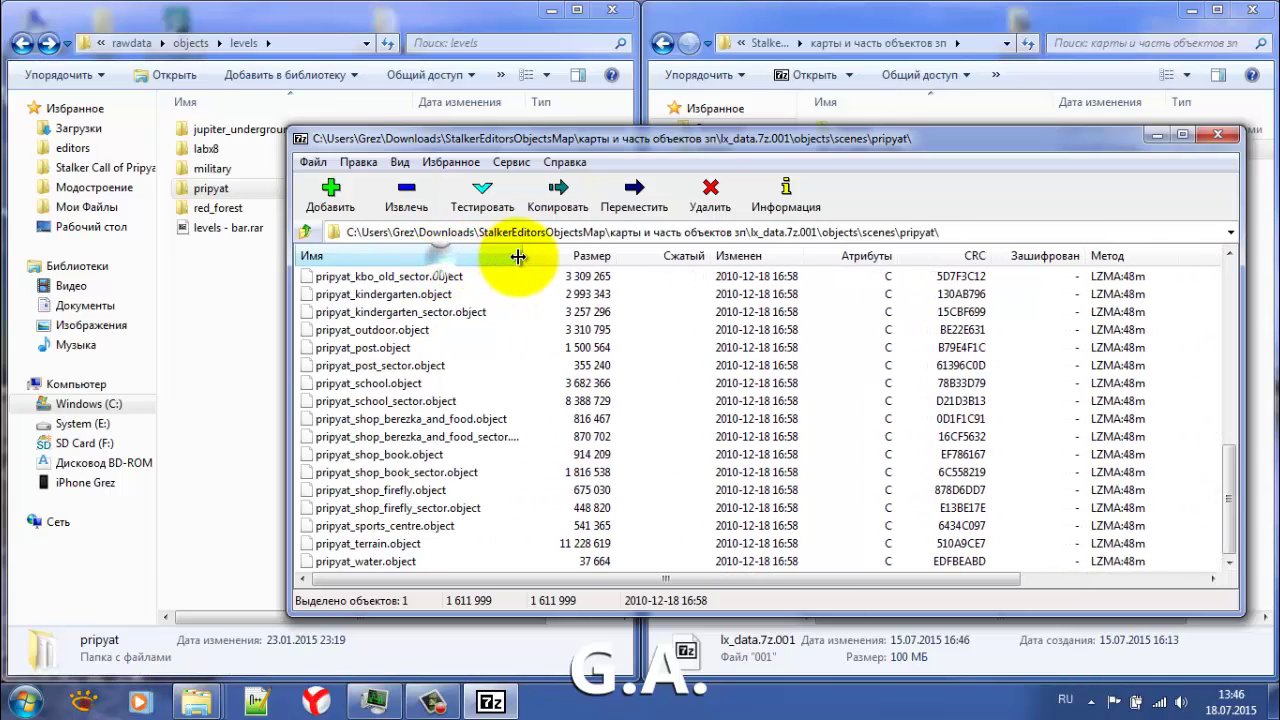
pyautogui.scroll(3, 347, 418)
pyautogui.scroll(8, 347, 418)
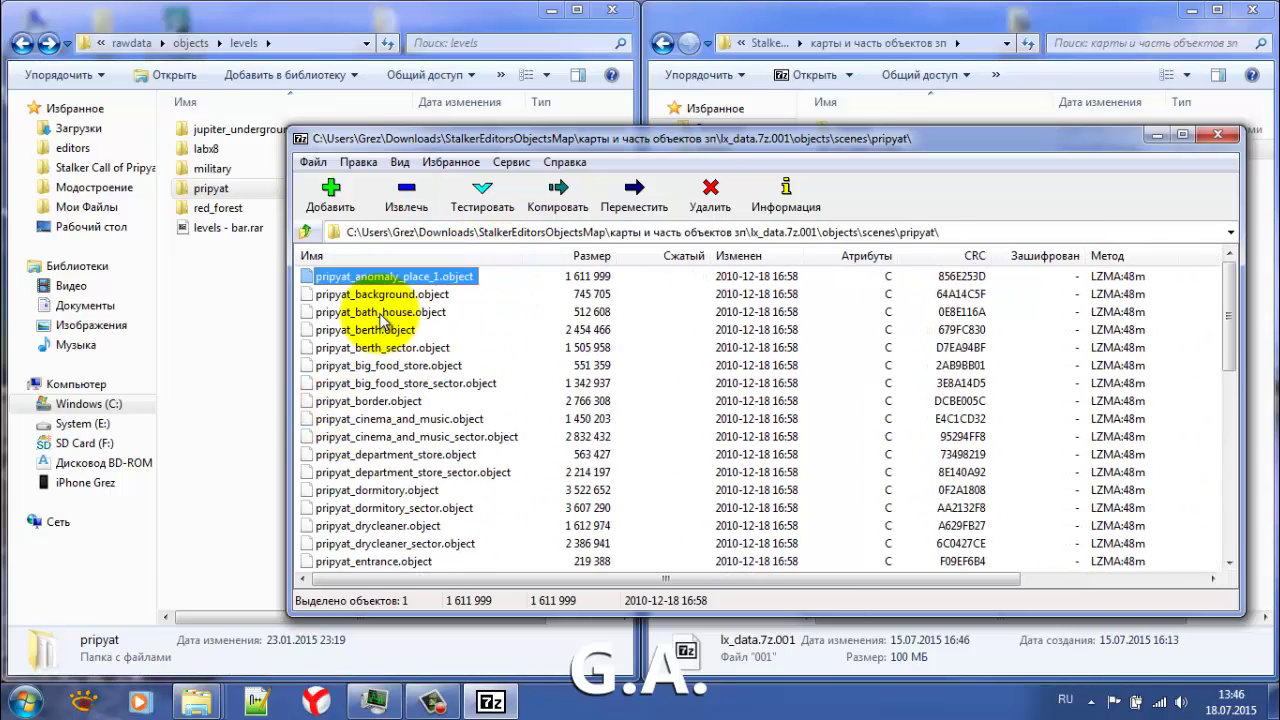
pyautogui.click(400, 292)
pyautogui.scroll(-10, 418, 343)
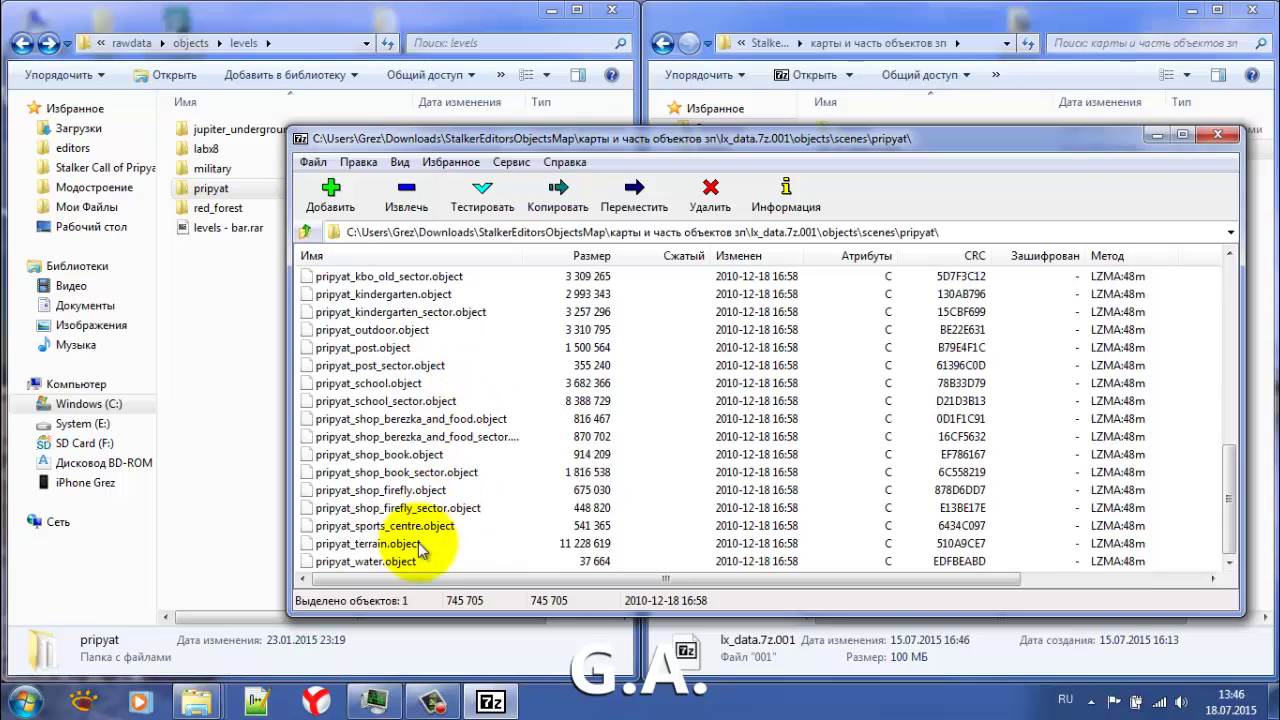
pyautogui.click(383, 558)
pyautogui.scroll(12, 383, 548)
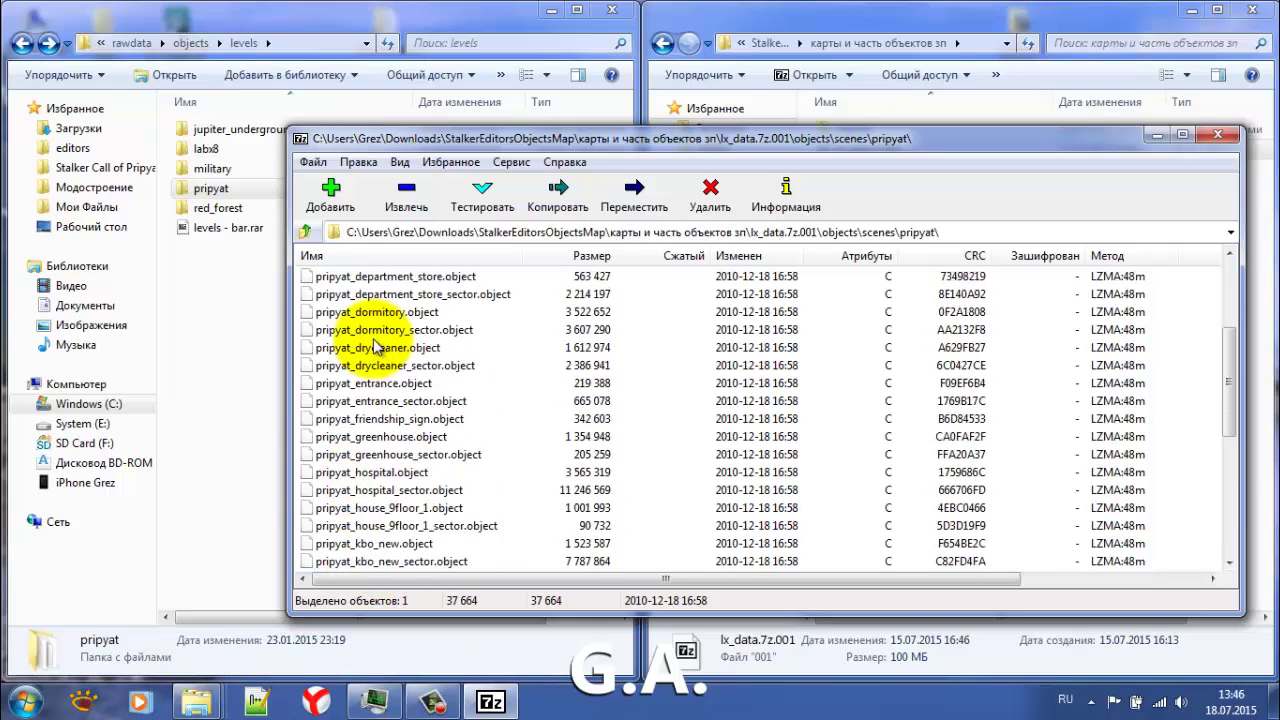
pyautogui.click(381, 312)
pyautogui.click(398, 347)
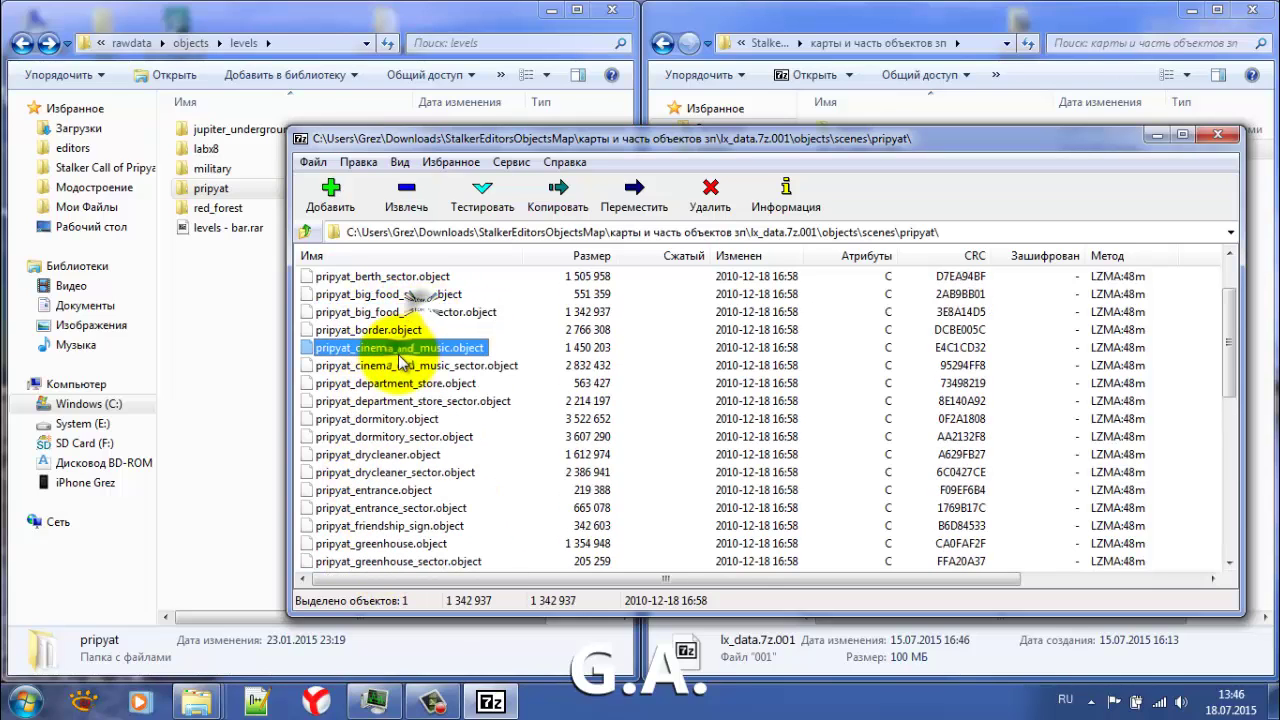
pyautogui.scroll(-5, 365, 400)
pyautogui.click(325, 348)
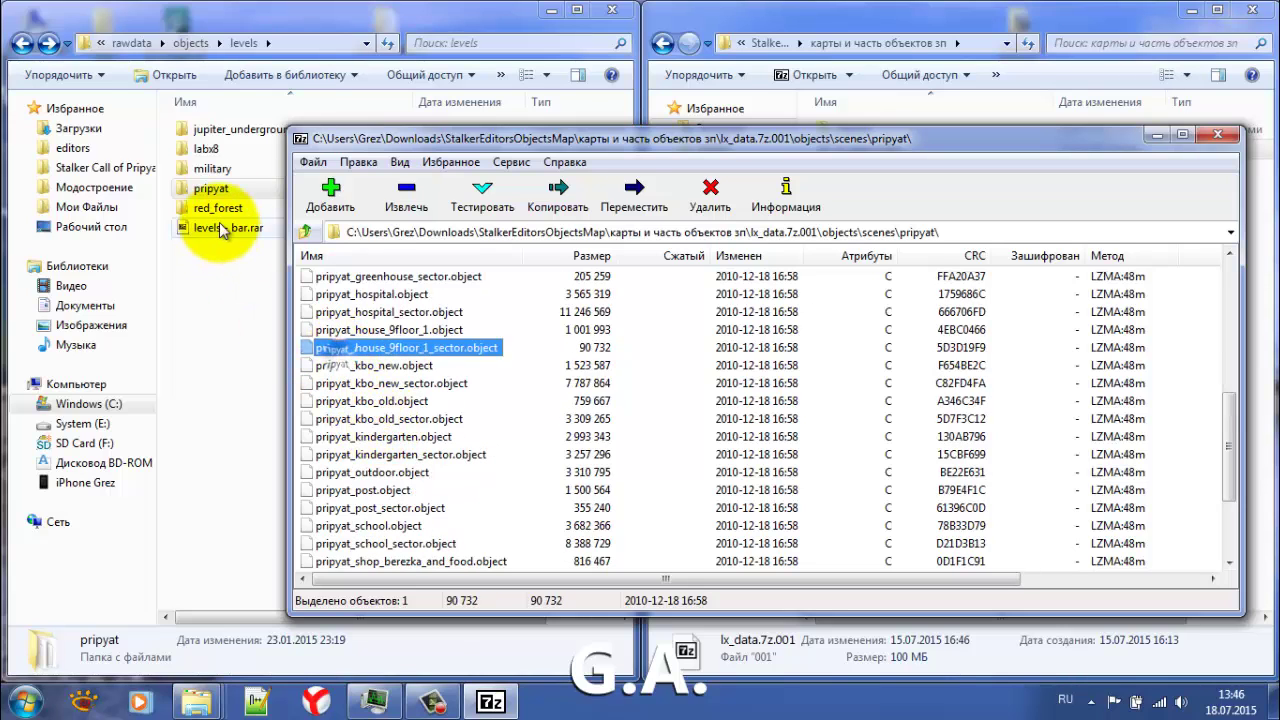
# - Open the SDK's rawdata\objects\levels\pripyat folder and compare its object files with those in the archive's pripyat folder
pyautogui.doubleClick(210, 189)
pyautogui.scroll(-20, 255, 352)
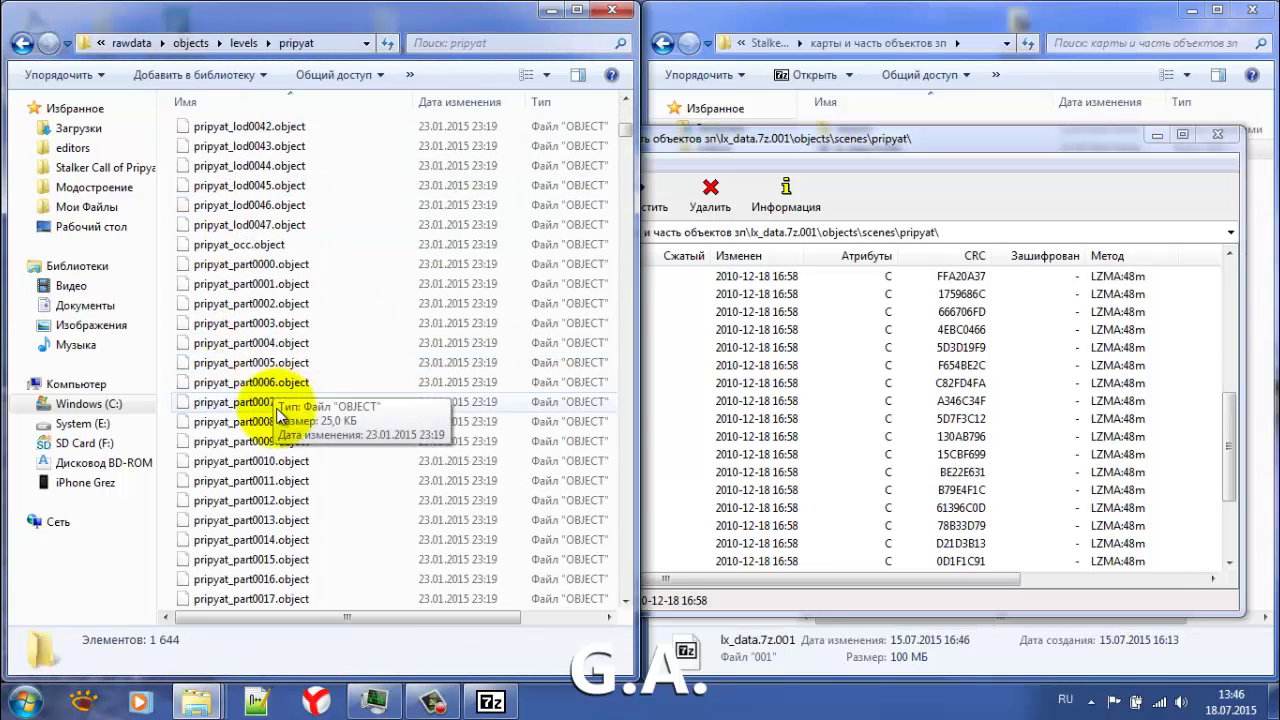
pyautogui.click(860, 350)
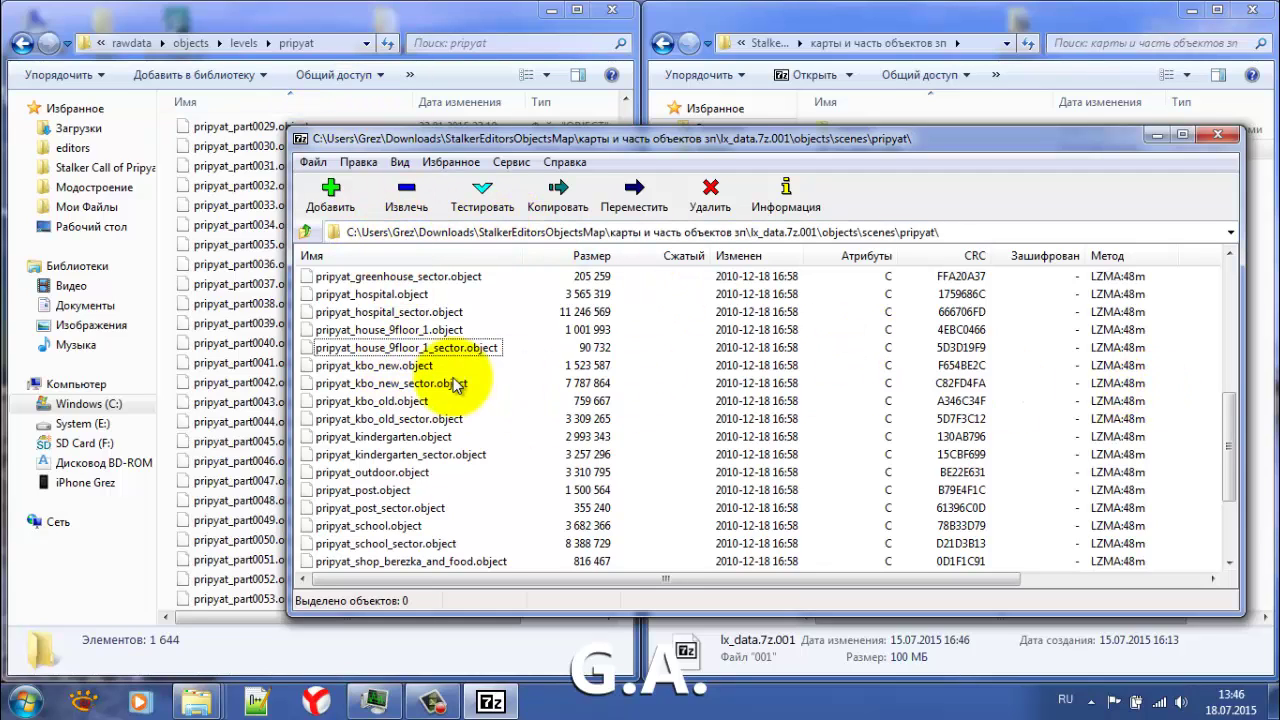
pyautogui.scroll(-3, 395, 500)
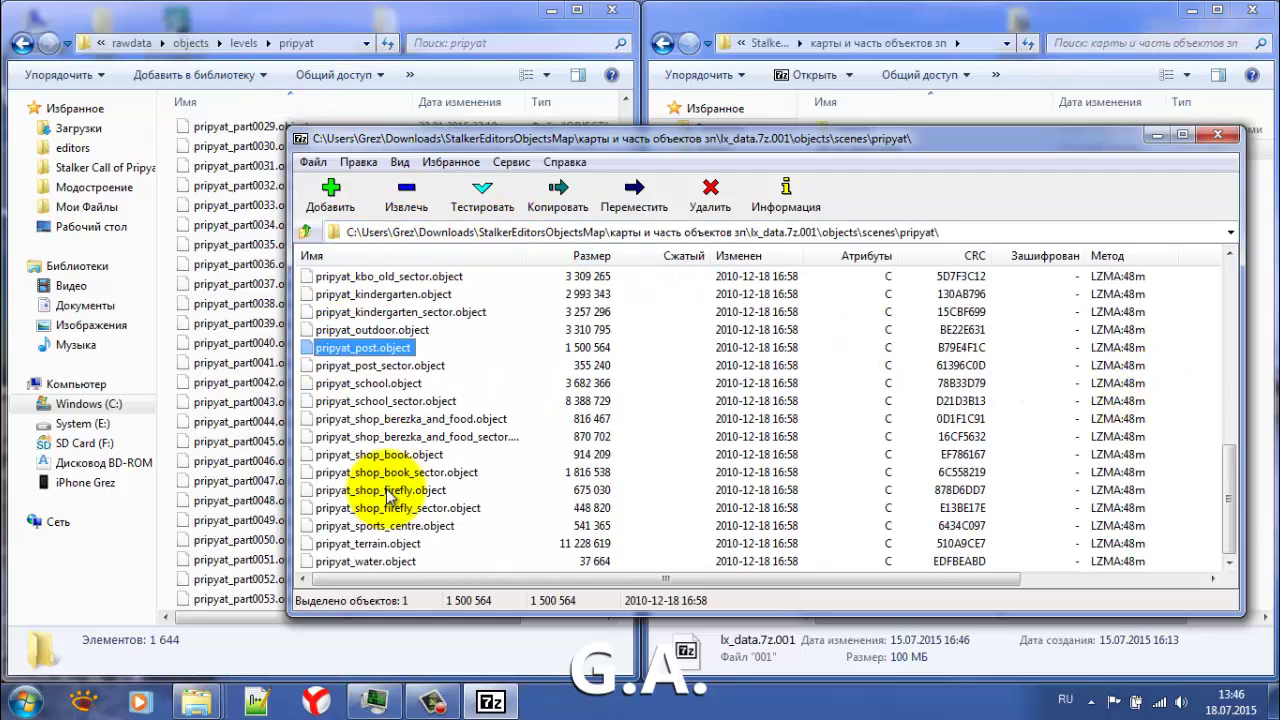
pyautogui.scroll(8, 375, 420)
pyautogui.scroll(-6, 360, 440)
pyautogui.scroll(10, 387, 382)
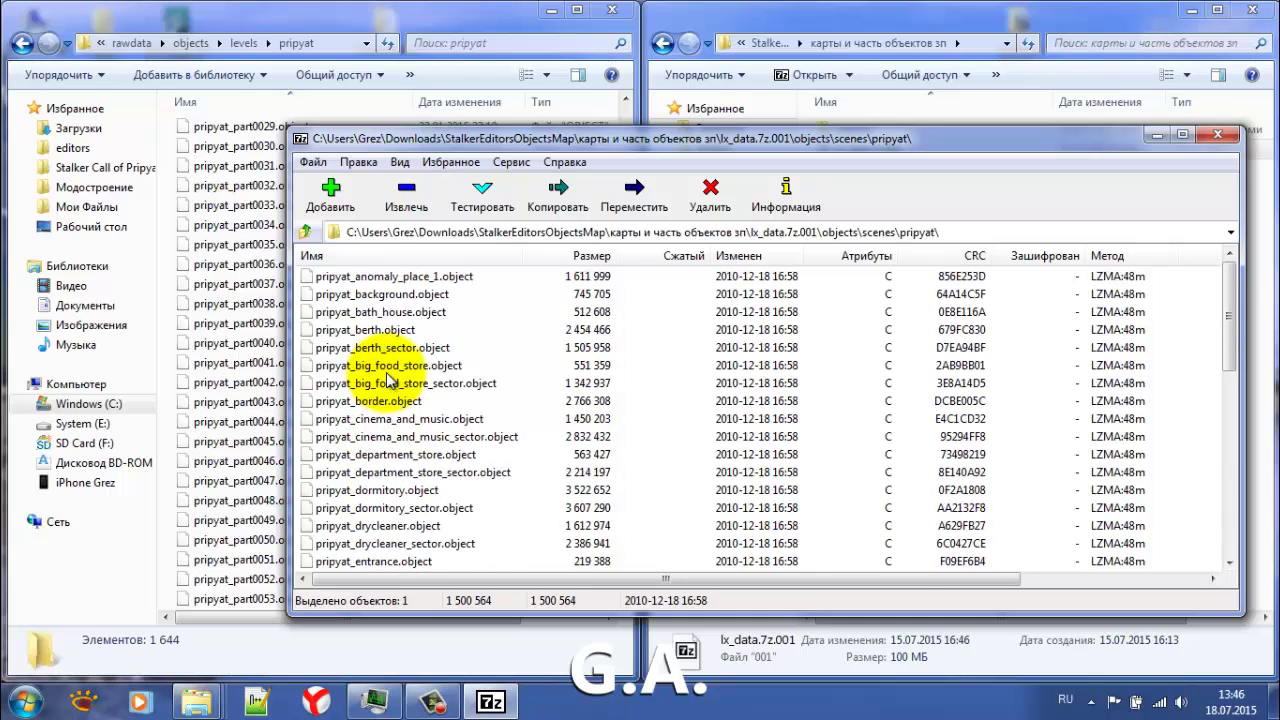
pyautogui.click(228, 22)
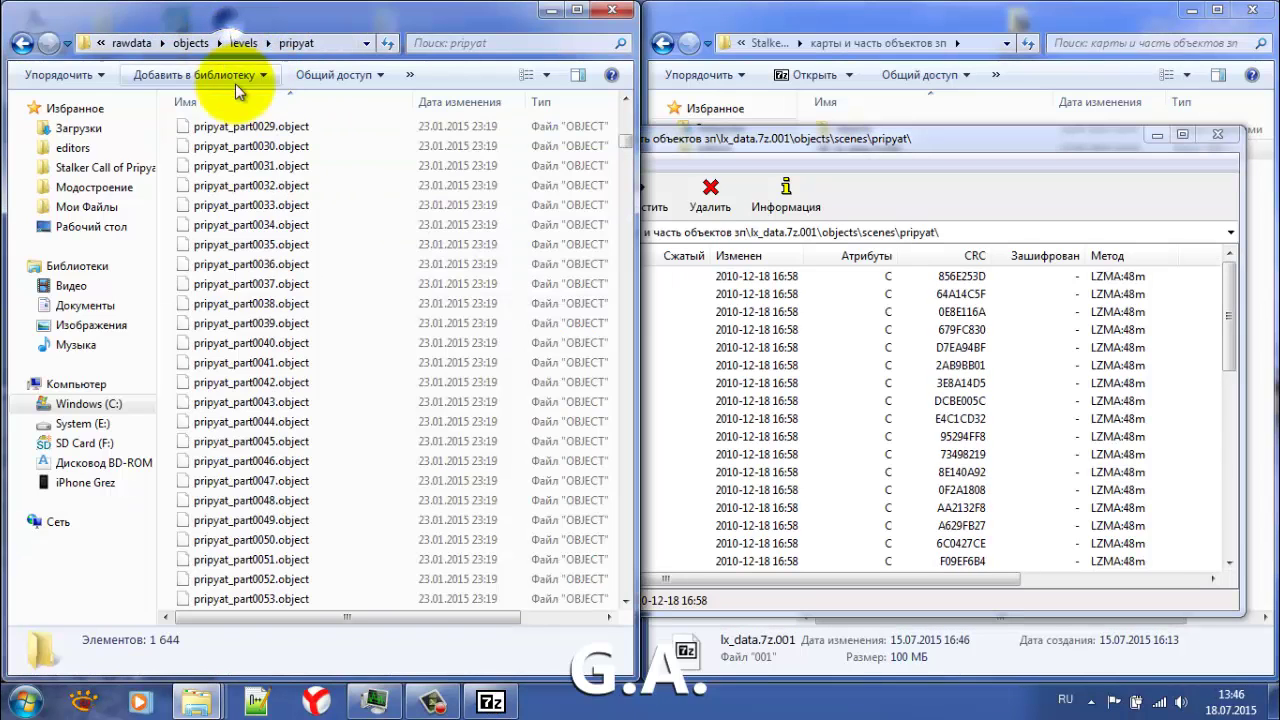
pyautogui.scroll(-20, 310, 440)
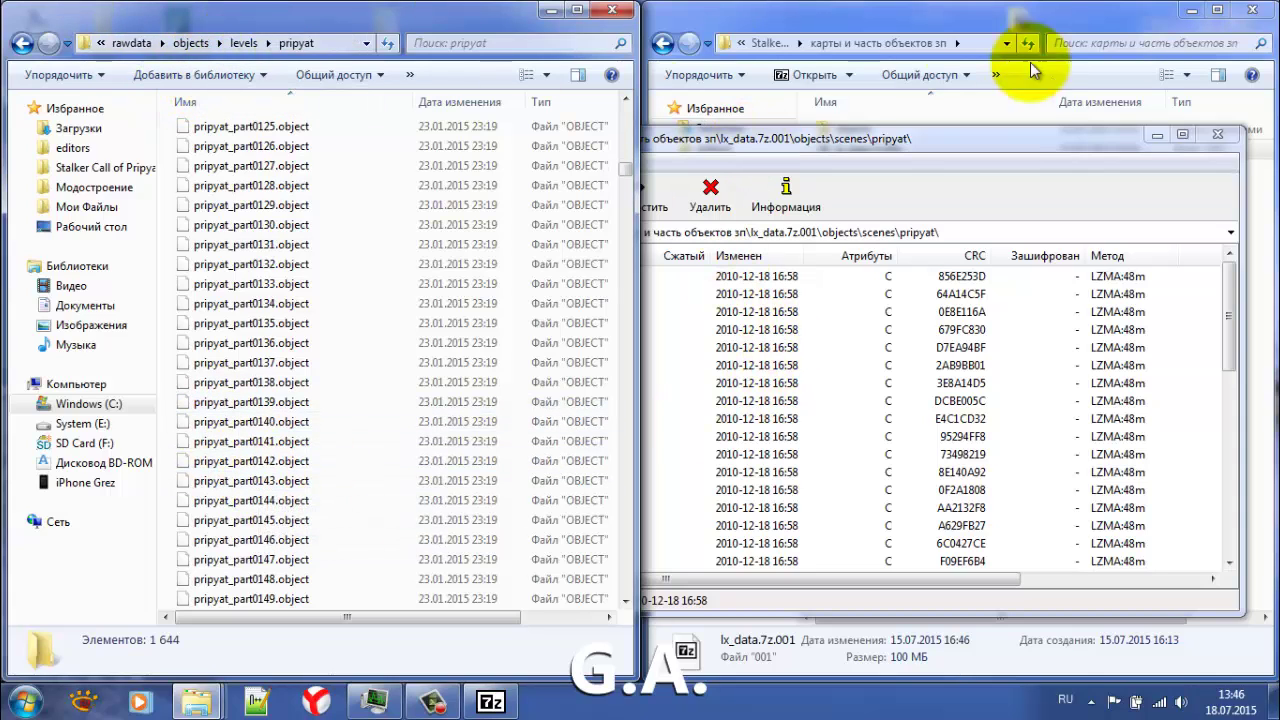
# - Close the lx_data.7z.001 archive window and return the SDK folder window to levels
pyautogui.click(1220, 137)
pyautogui.click(1220, 137)
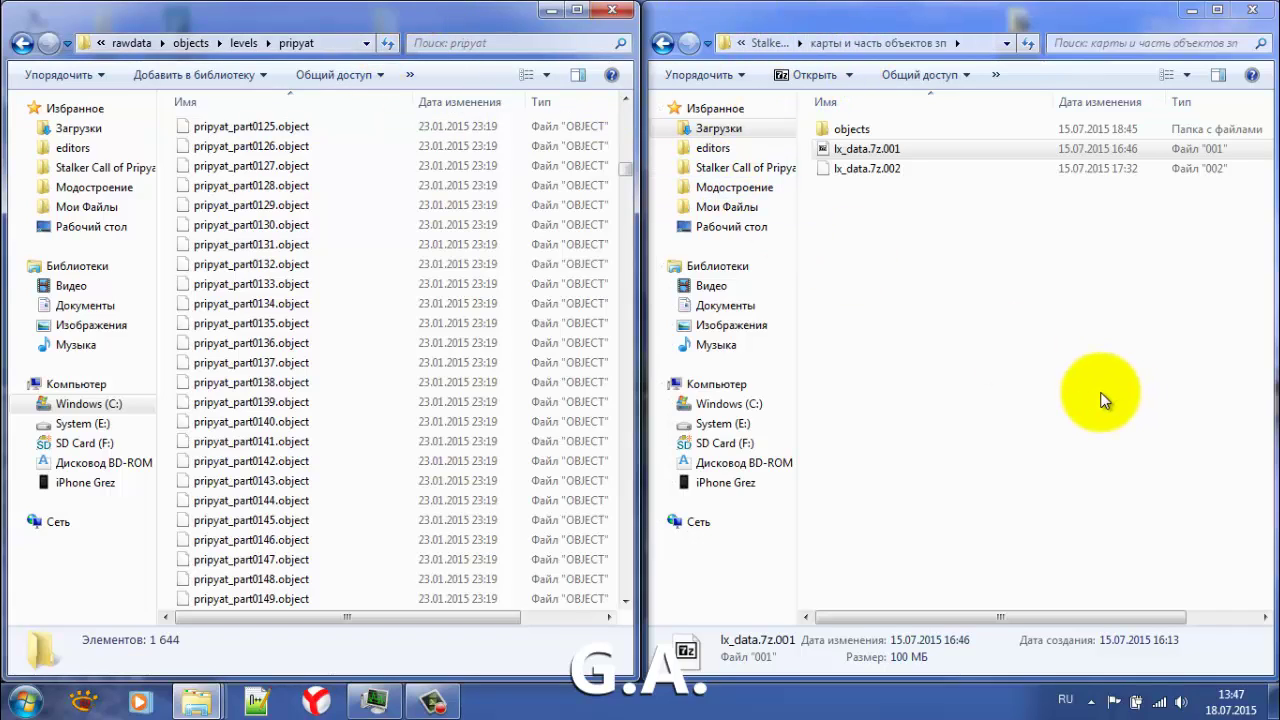
pyautogui.click(244, 43)
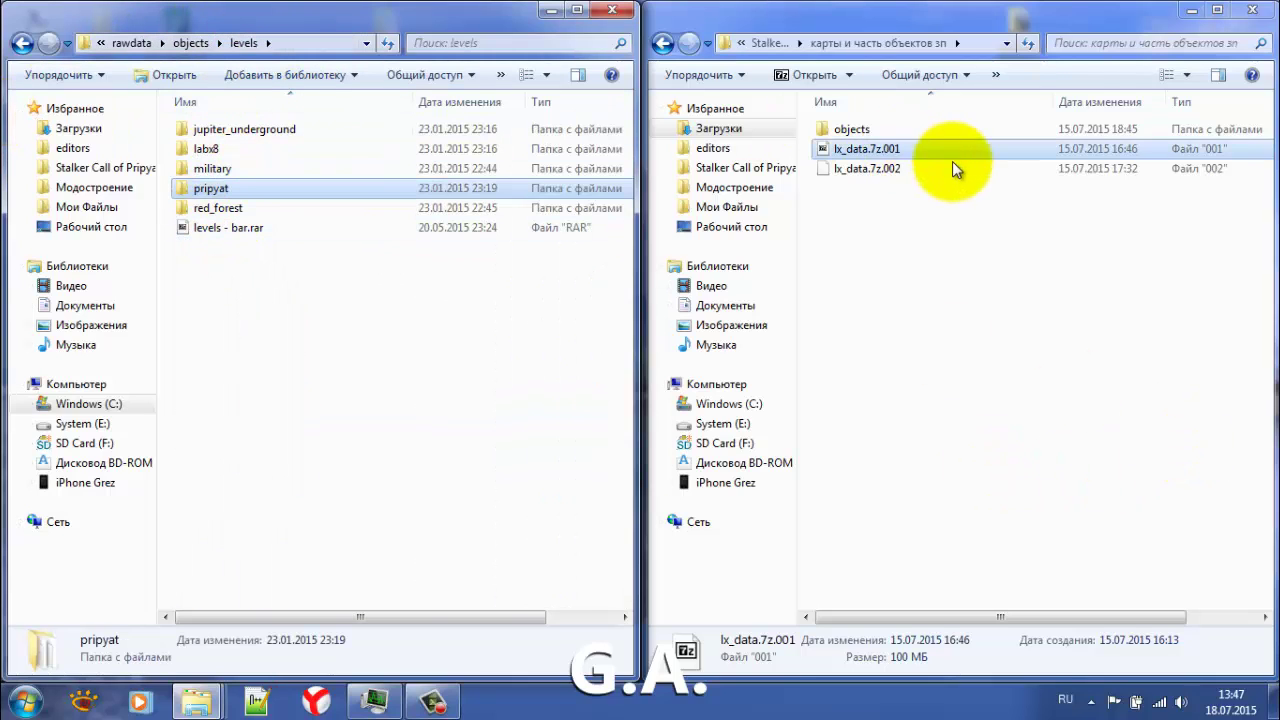
pyautogui.hscroll(2, 415, 25)
pyautogui.hscroll(-2, 413, 25)
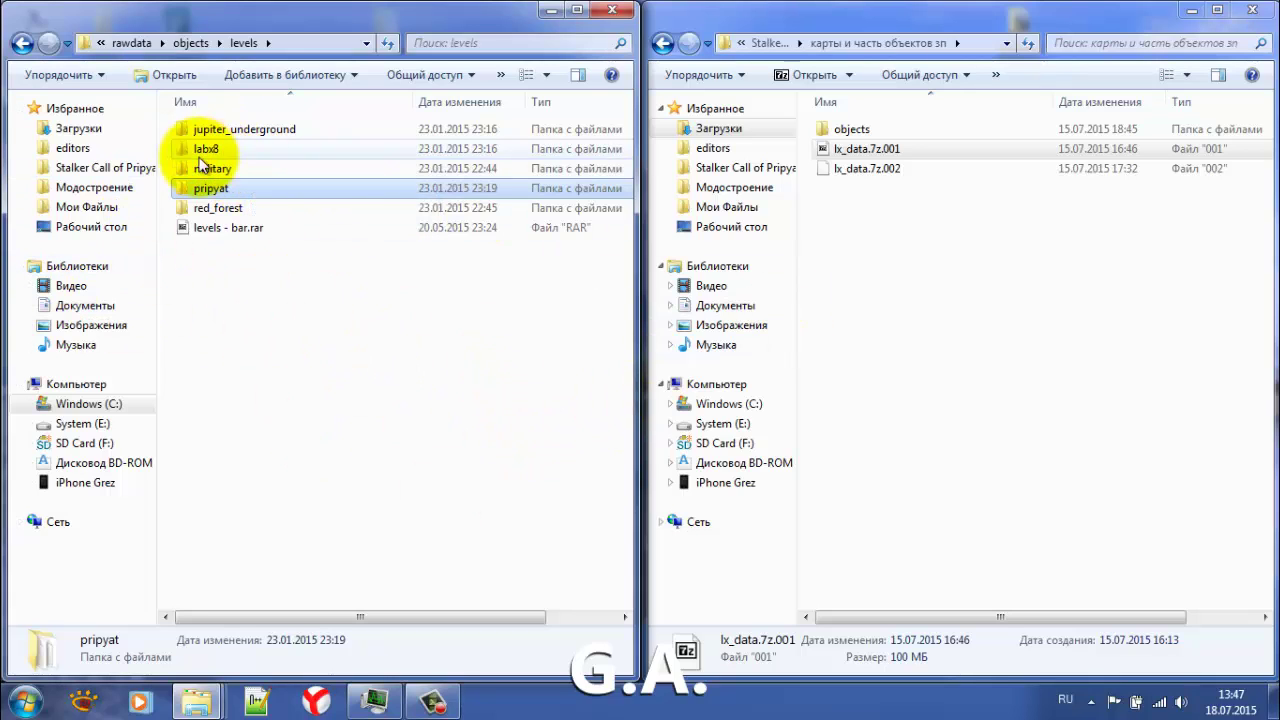
# - Look into the SDK's pripyat level folder again, and go back up to rawdata
pyautogui.doubleClick(217, 185)
pyautogui.scroll(-10, 233, 288)
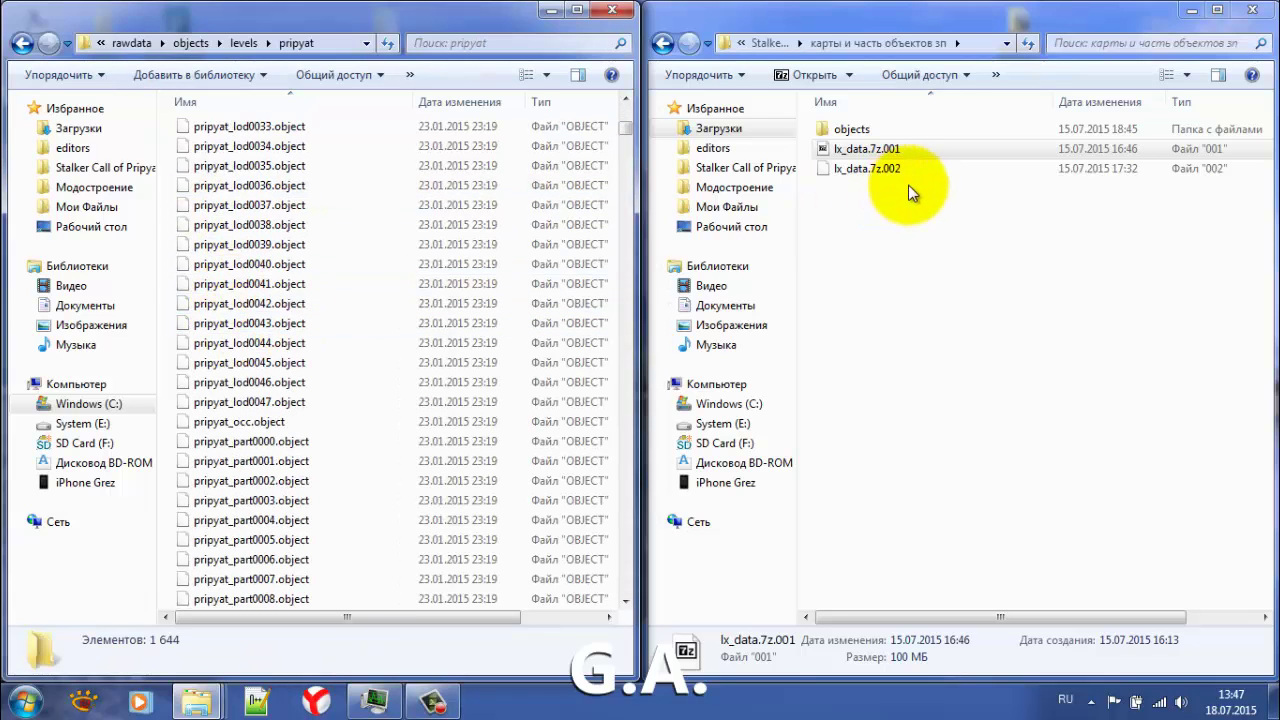
pyautogui.click(122, 46)
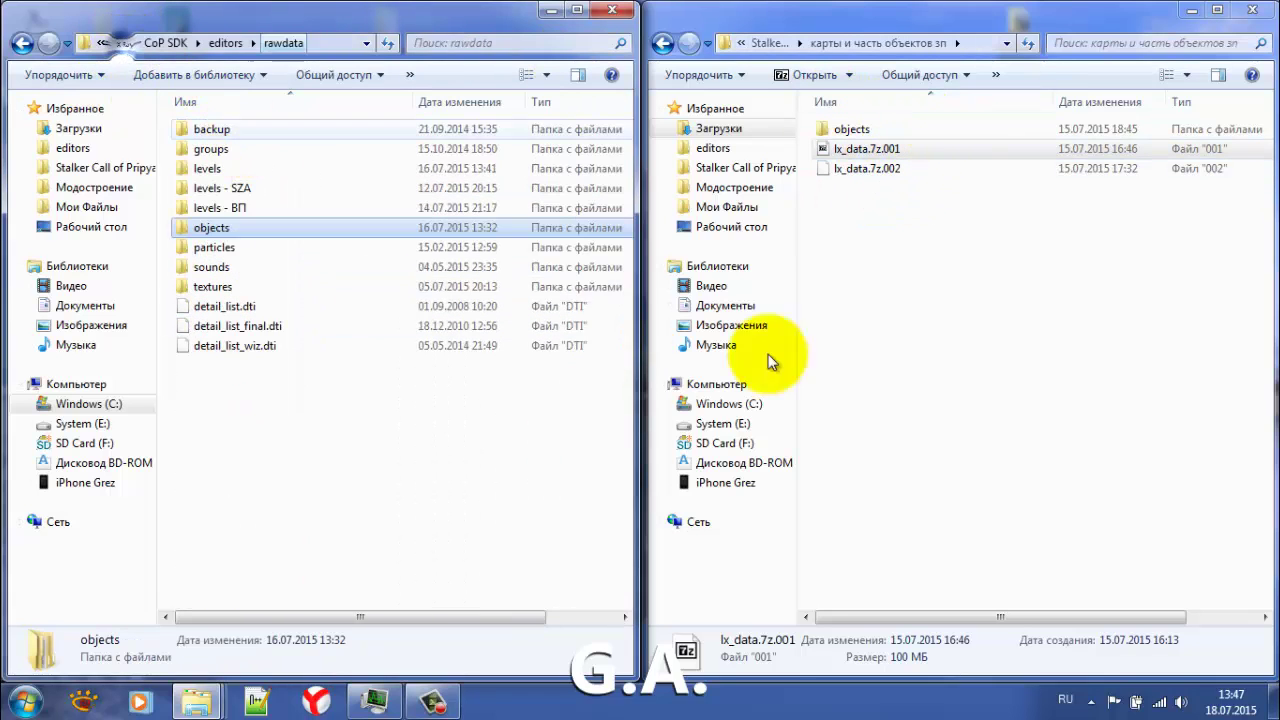
# - Reopen the lx_data.7z.001 archive and select its levels folder
pyautogui.moveTo(857, 145); pyautogui.dragTo(878, 150)
pyautogui.doubleClick(878, 150)
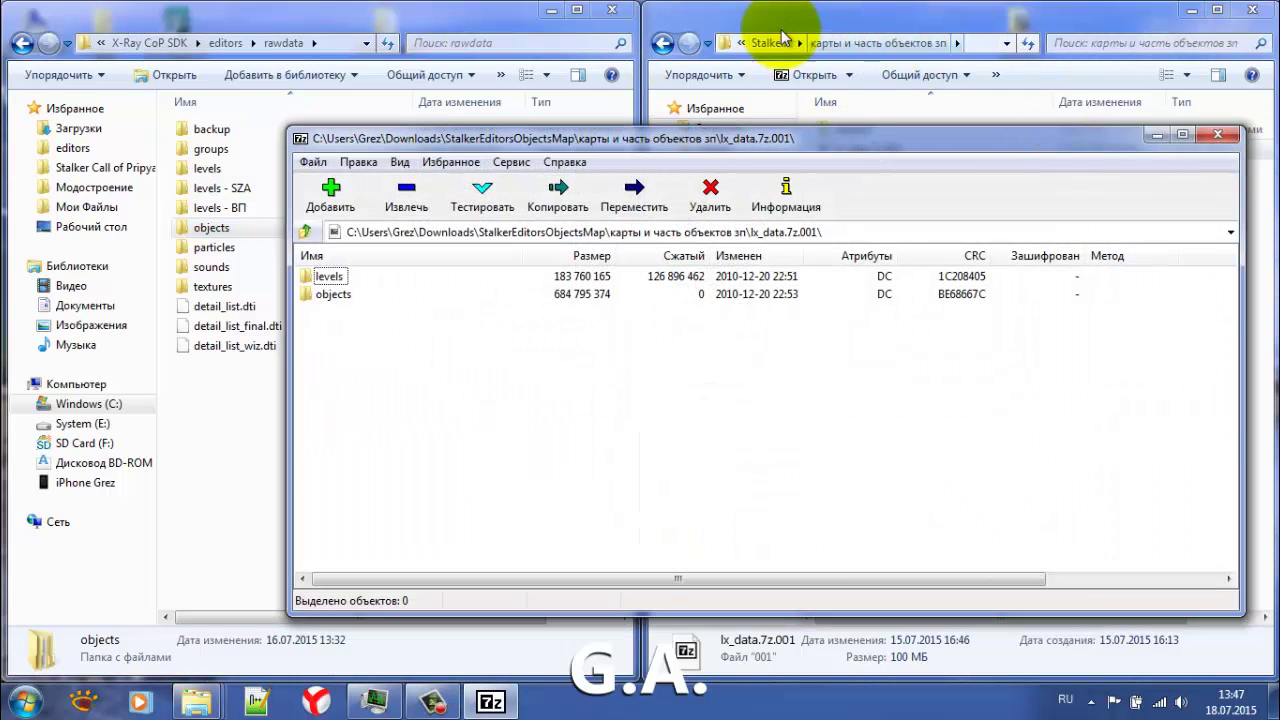
pyautogui.click(335, 276)
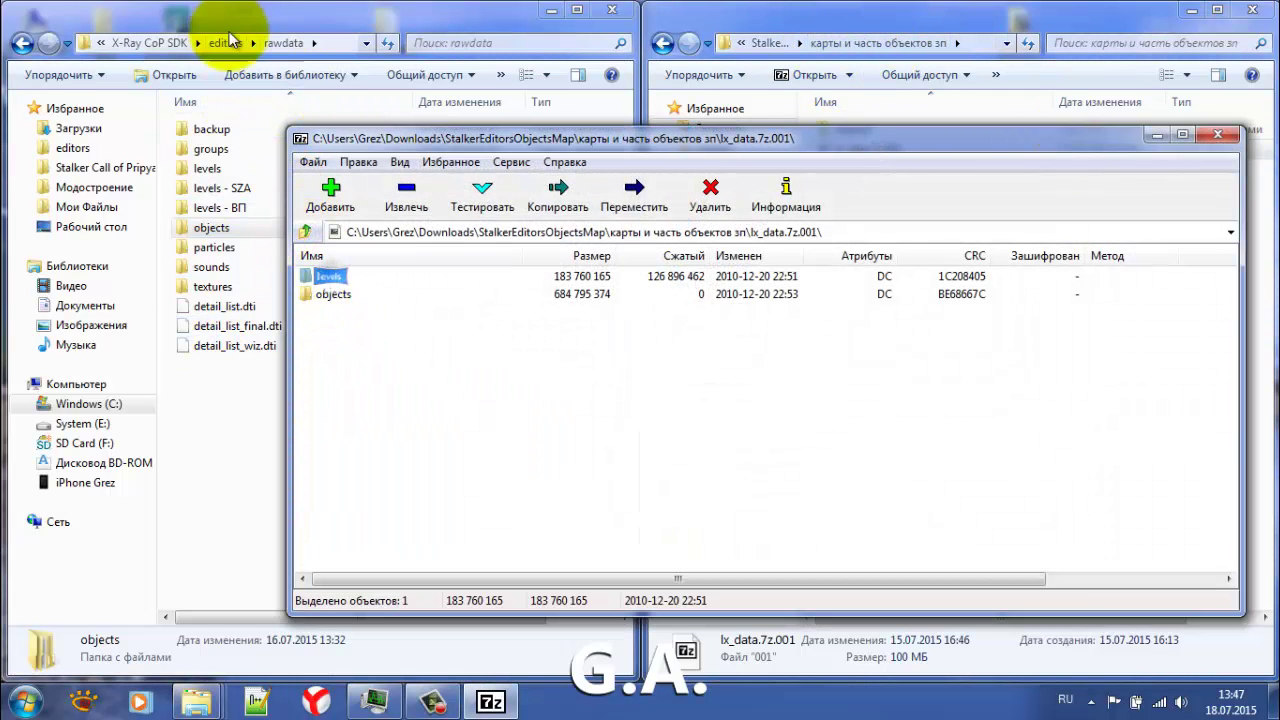
# - Go through the project folders and level files in the SDK's rawdata\levels, starting with !FinalMP and !FinalSP, and return to rawdata
pyautogui.doubleClick(207, 168)
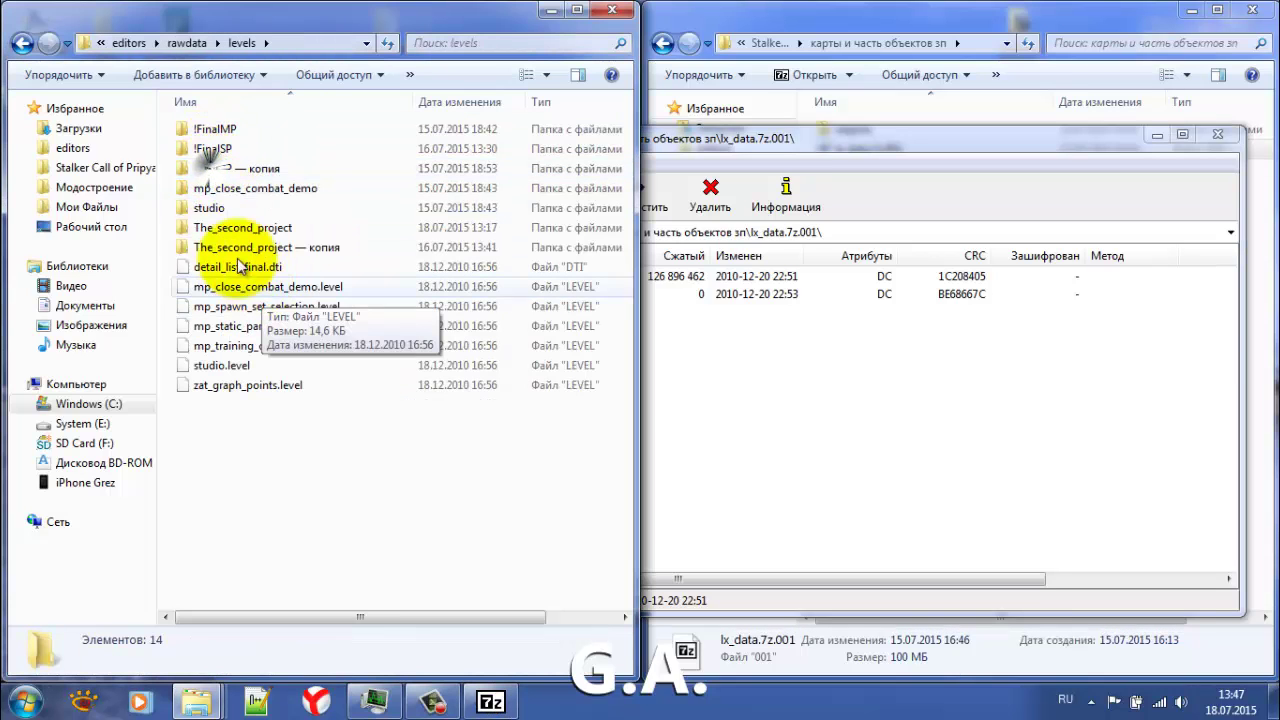
pyautogui.click(218, 130)
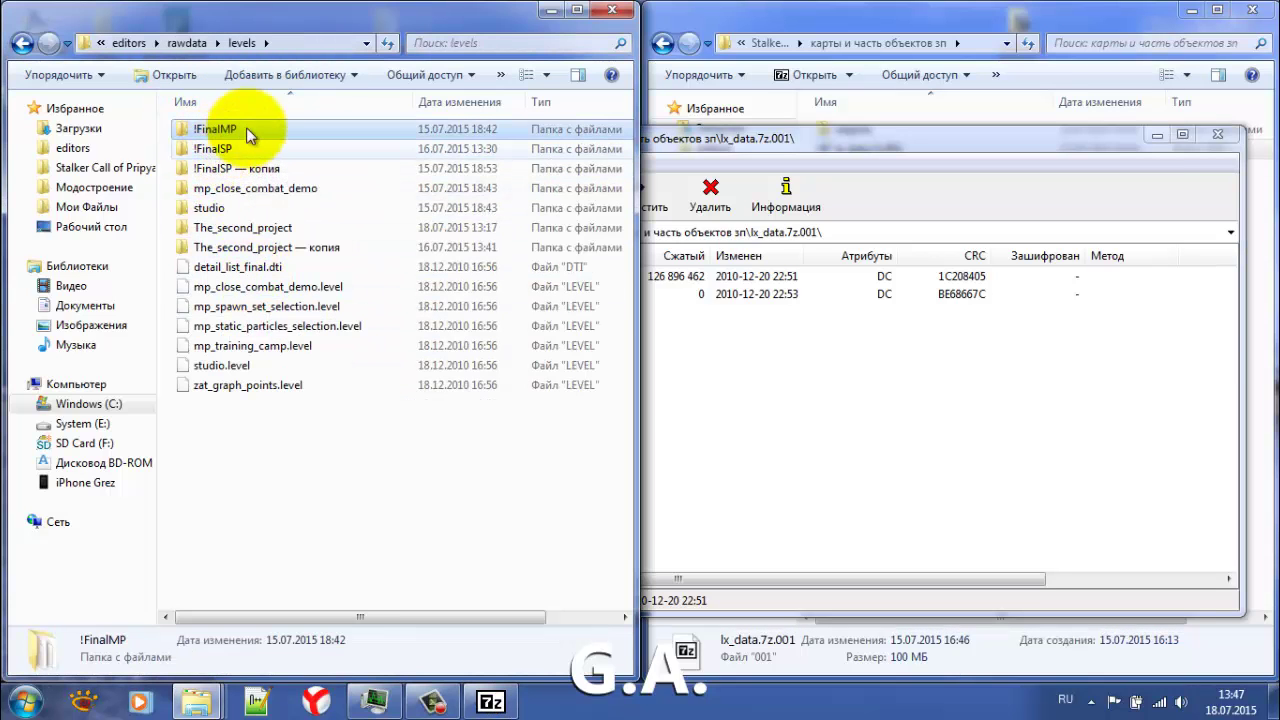
pyautogui.click(236, 150)
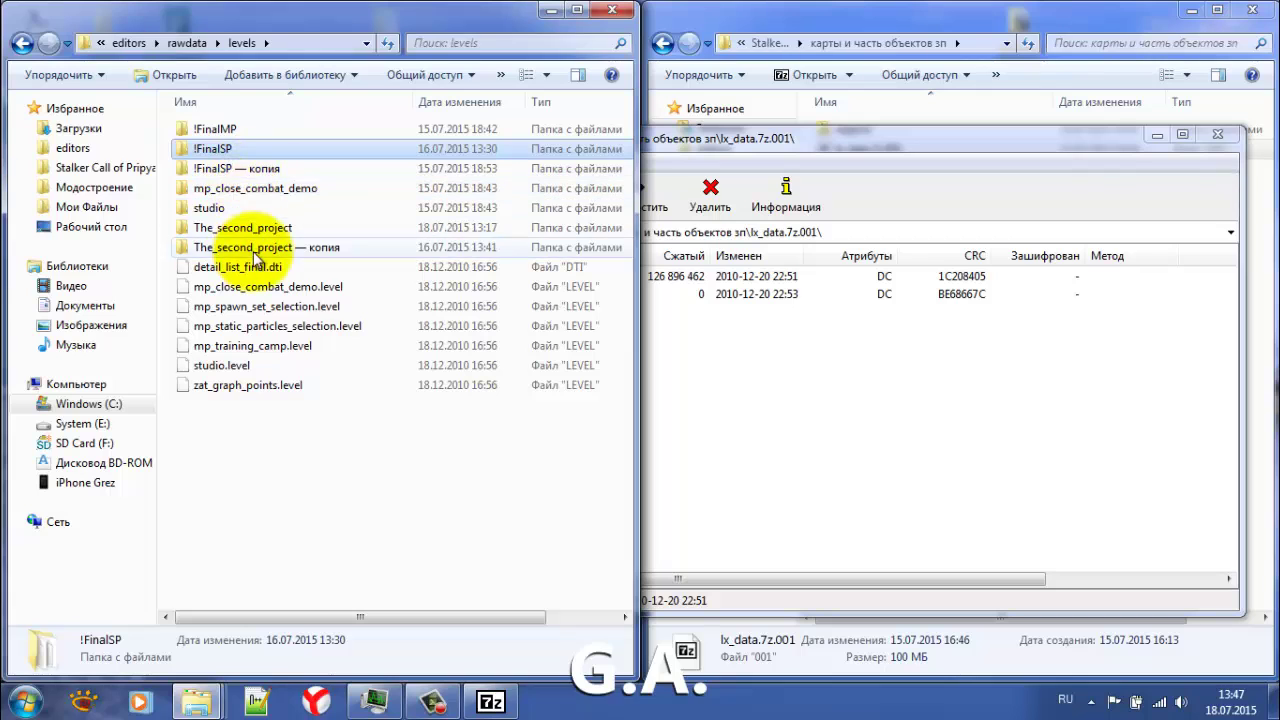
pyautogui.click(203, 175)
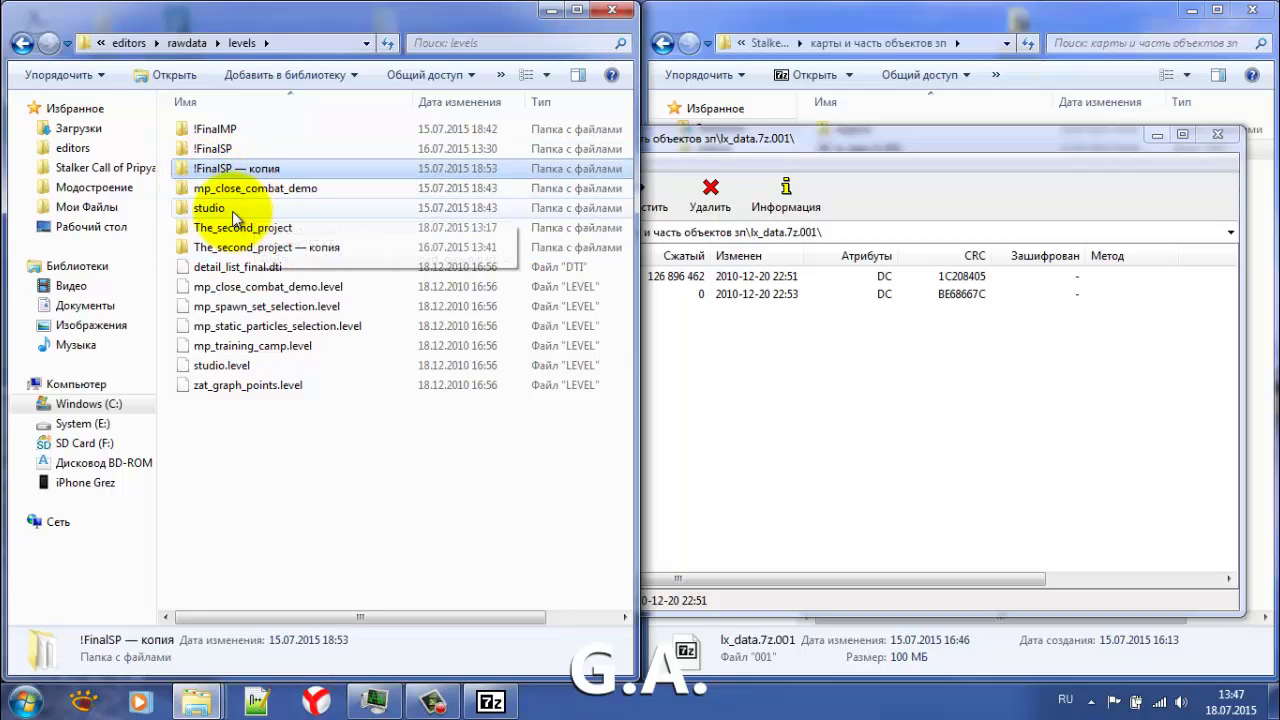
pyautogui.click(232, 211)
pyautogui.moveTo(262, 414)
pyautogui.mouseDown()
pyautogui.moveTo(285, 312)
pyautogui.moveTo(271, 114)
pyautogui.moveTo(259, 435)
pyautogui.mouseUp()
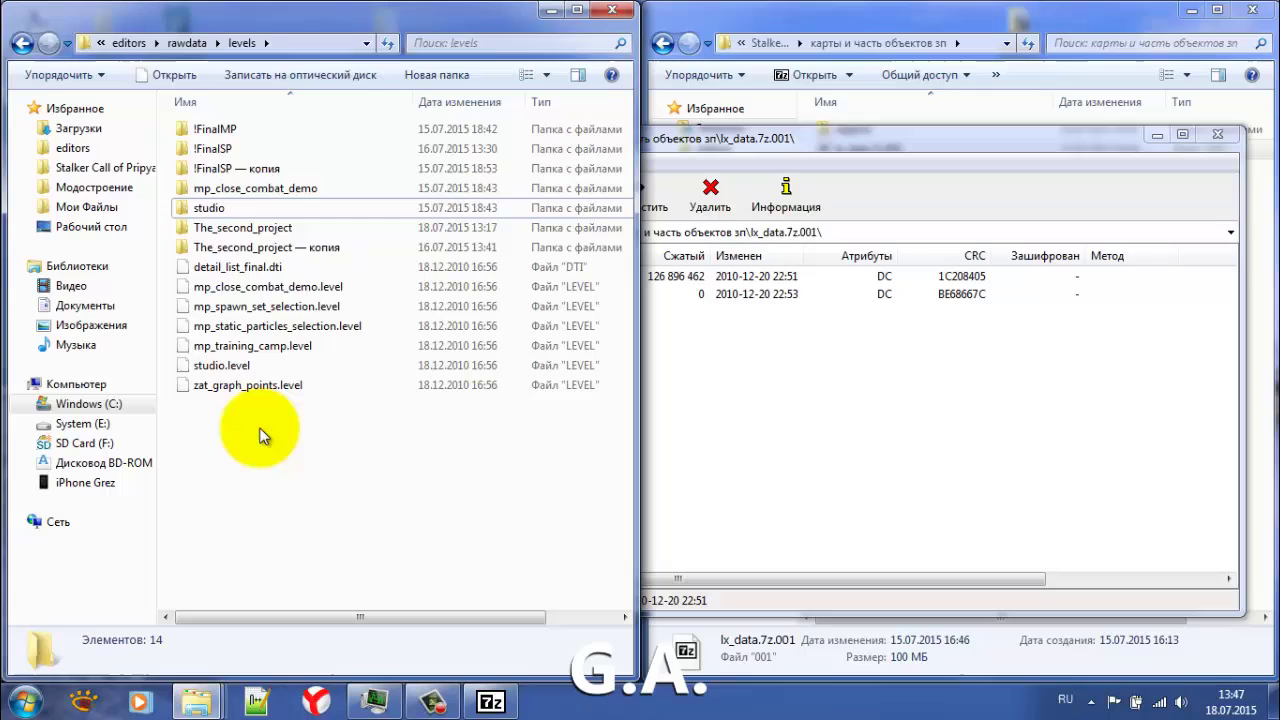
pyautogui.click(191, 43)
# - Open objects\scenes both in the archive and in the SDK's rawdata folder
pyautogui.click(673, 364)
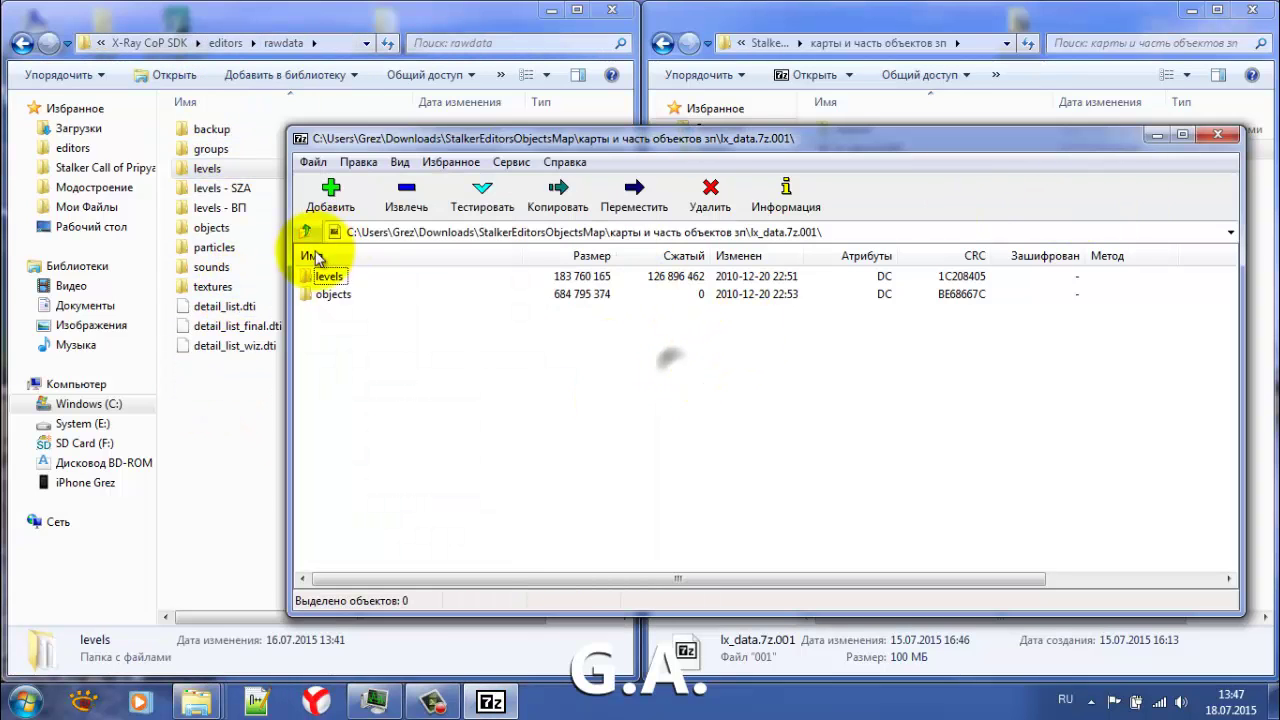
pyautogui.click(341, 300)
pyautogui.doubleClick(341, 300)
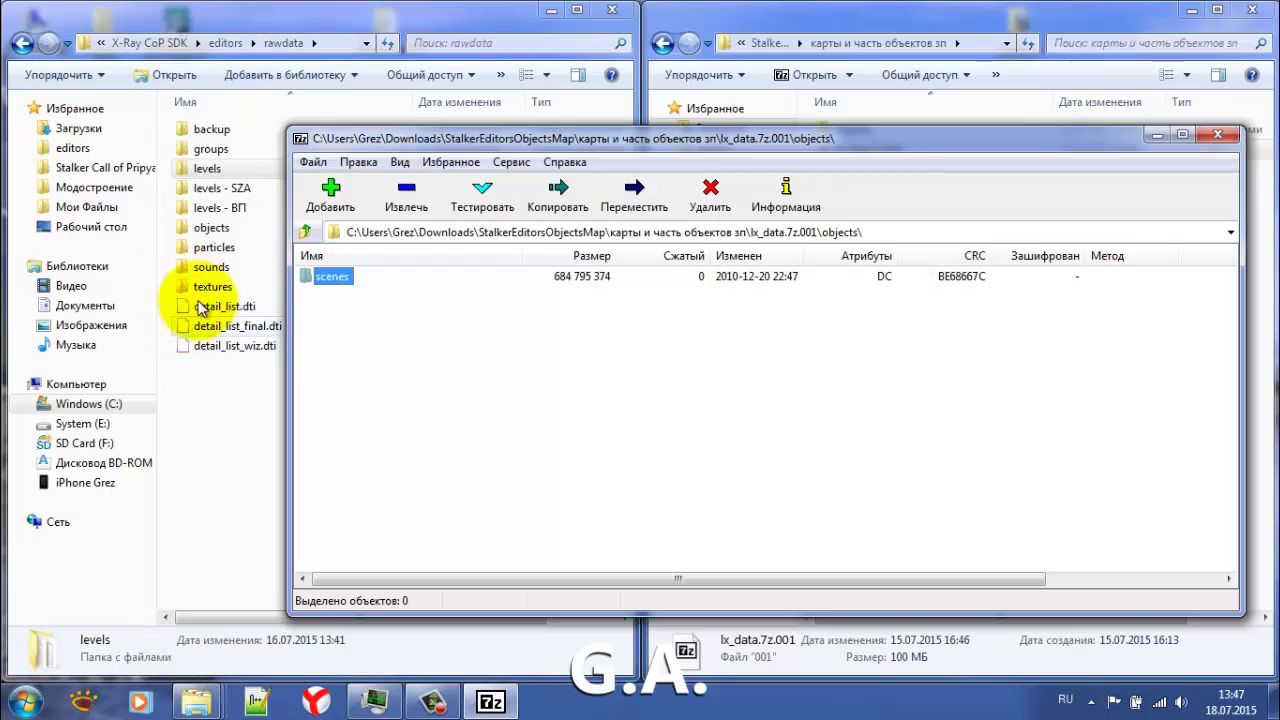
pyautogui.click(212, 226)
pyautogui.doubleClick(212, 226)
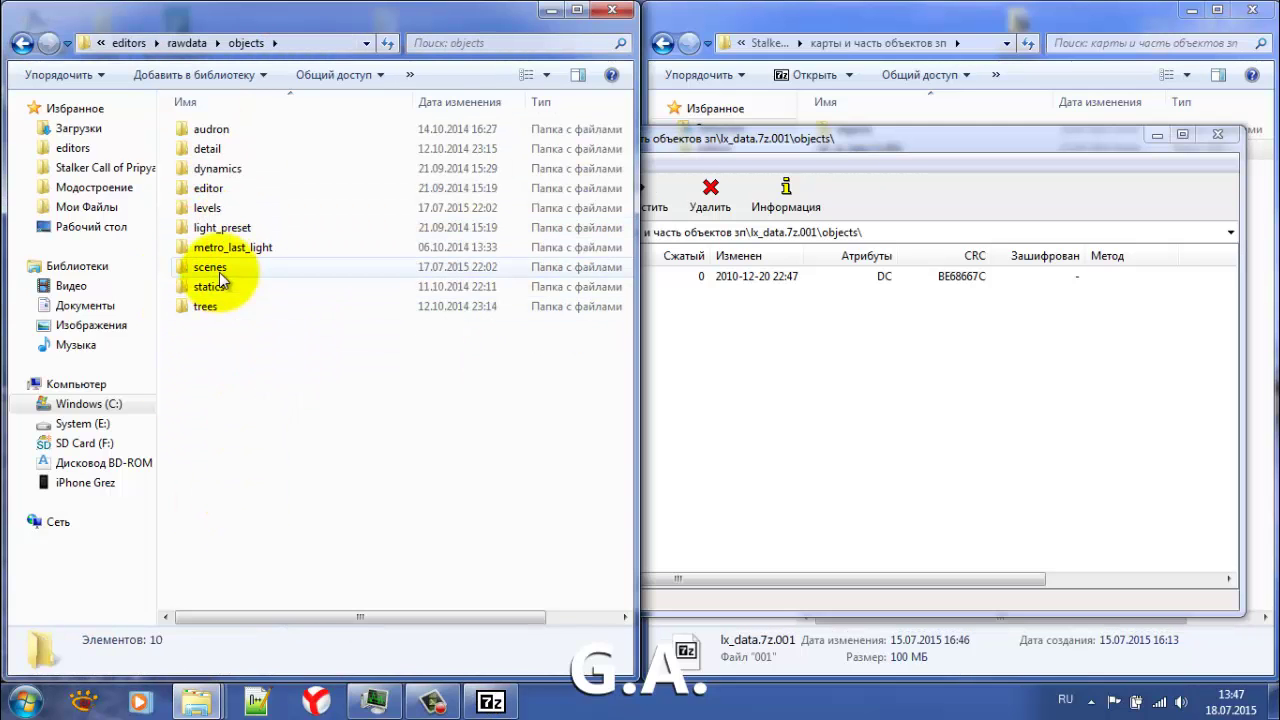
pyautogui.doubleClick(234, 268)
pyautogui.click(954, 434)
pyautogui.doubleClick(322, 277)
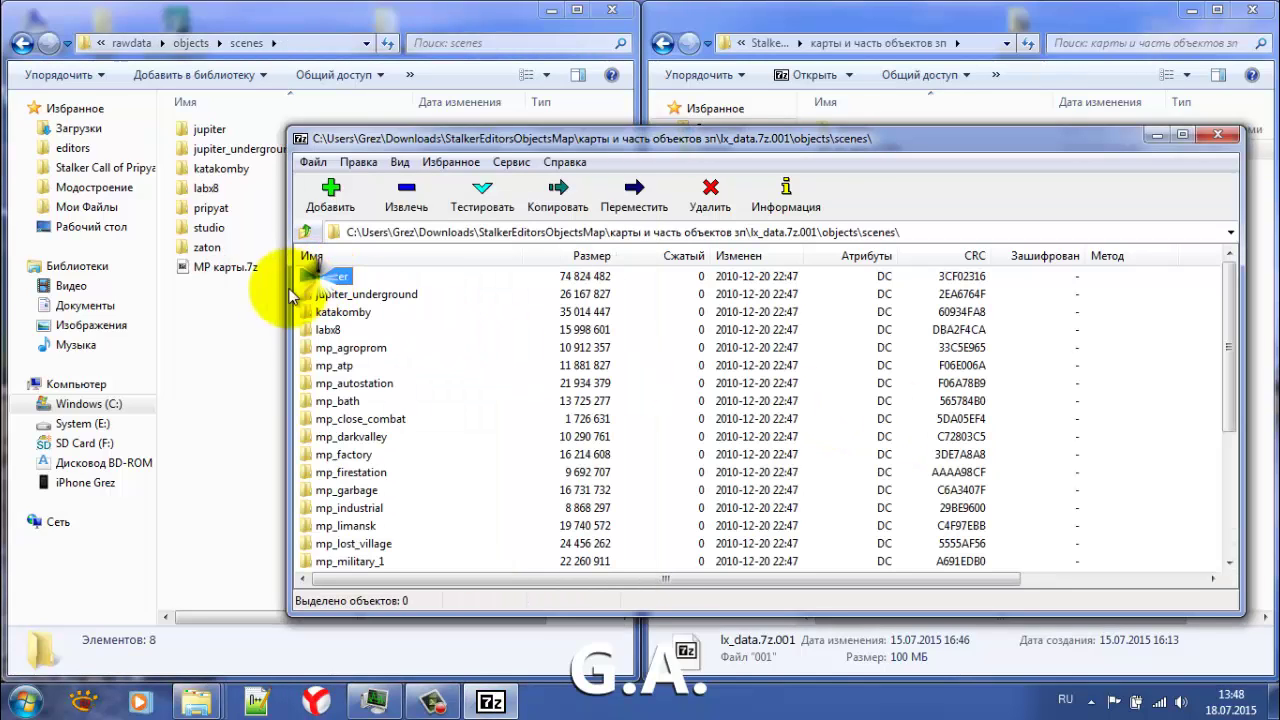
# - Check the level folders and MP карты.7z in the SDK's scenes folder, and dock the archive window alongside it
pyautogui.click(205, 129)
pyautogui.click(207, 247)
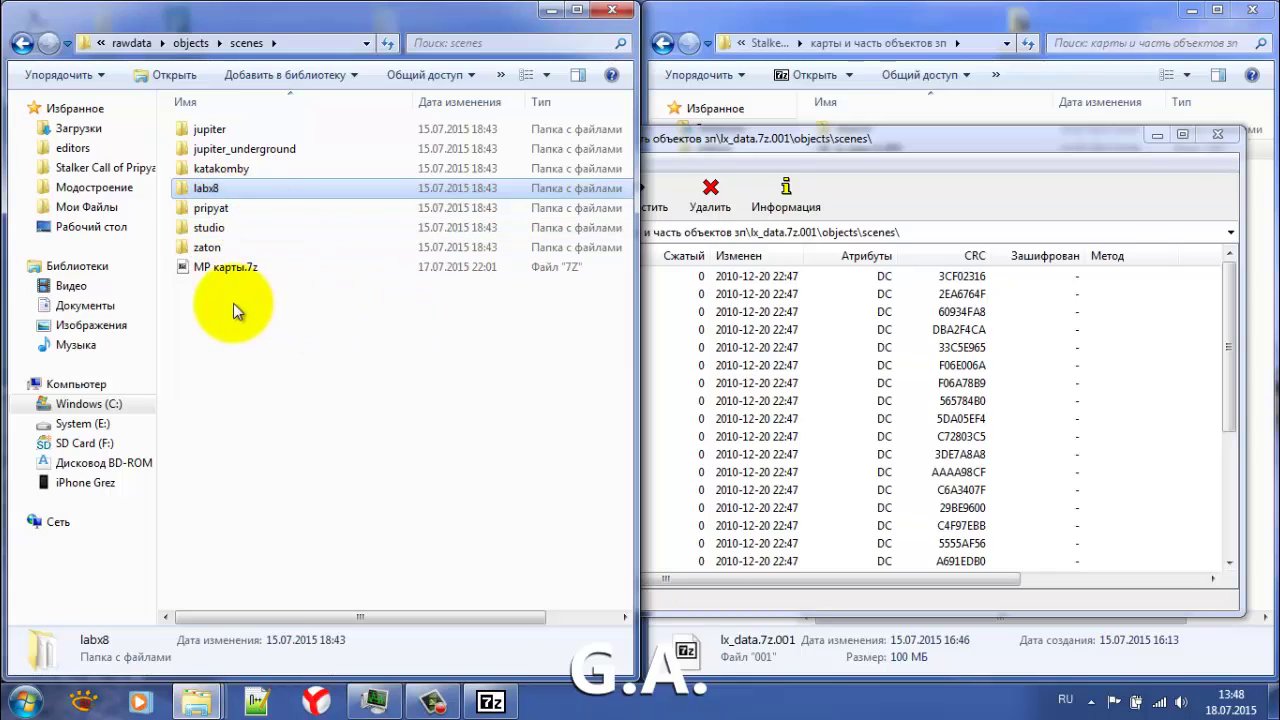
pyautogui.click(225, 267)
pyautogui.click(346, 364)
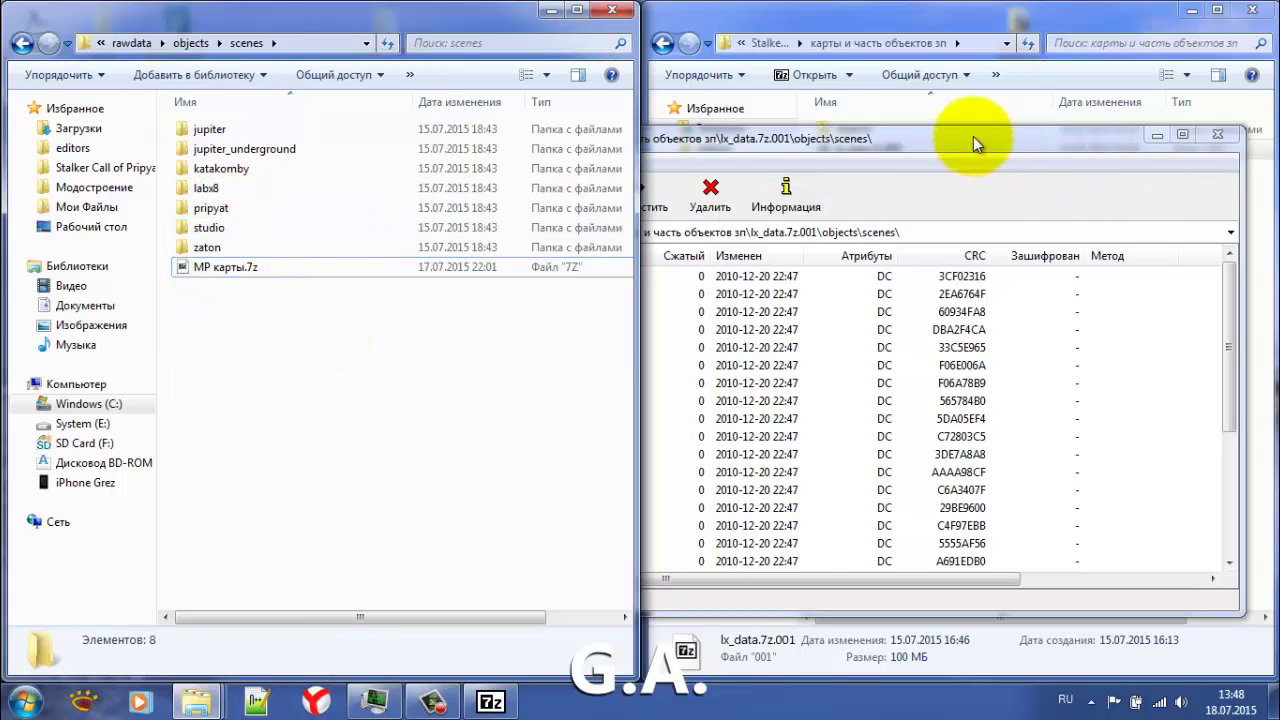
pyautogui.moveTo(973, 136); pyautogui.dragTo(1279, 140)
pyautogui.moveTo(192, 264); pyautogui.dragTo(346, 336)
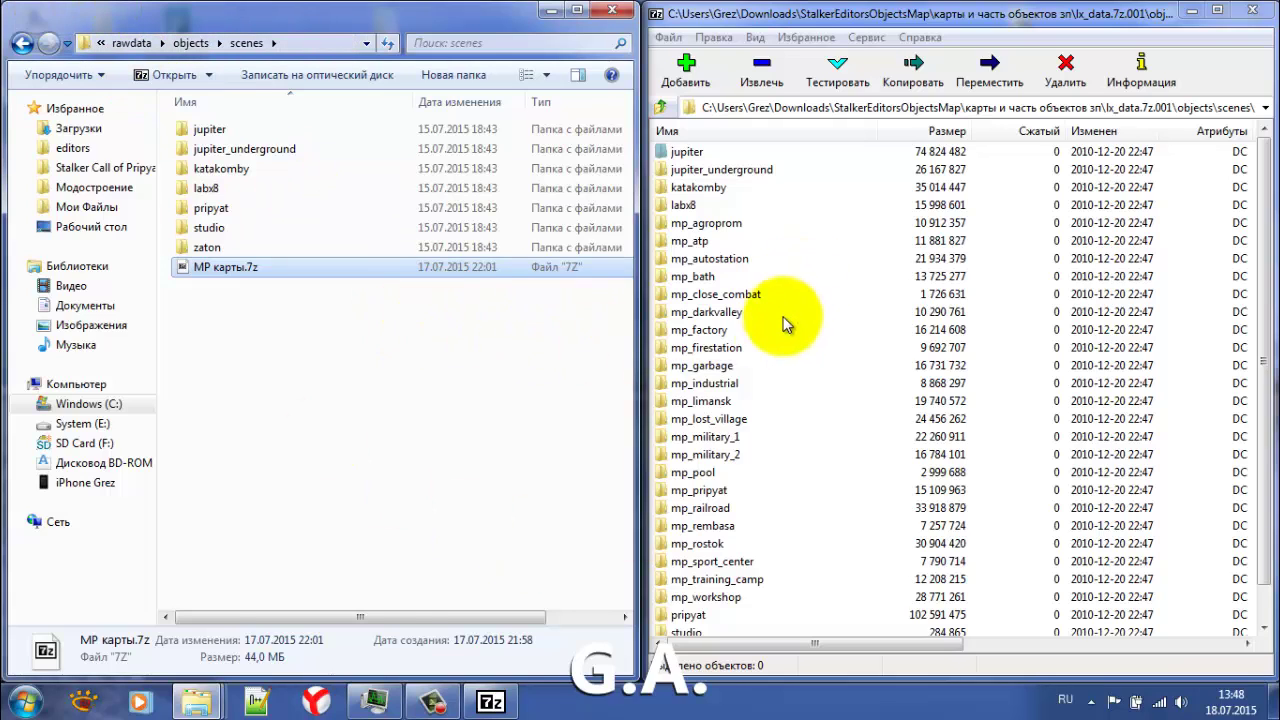
# - Look into the archive's pripyat folder, go back to its scenes list, and select jupiter_underground in the SDK's scenes folder
pyautogui.click(686, 615)
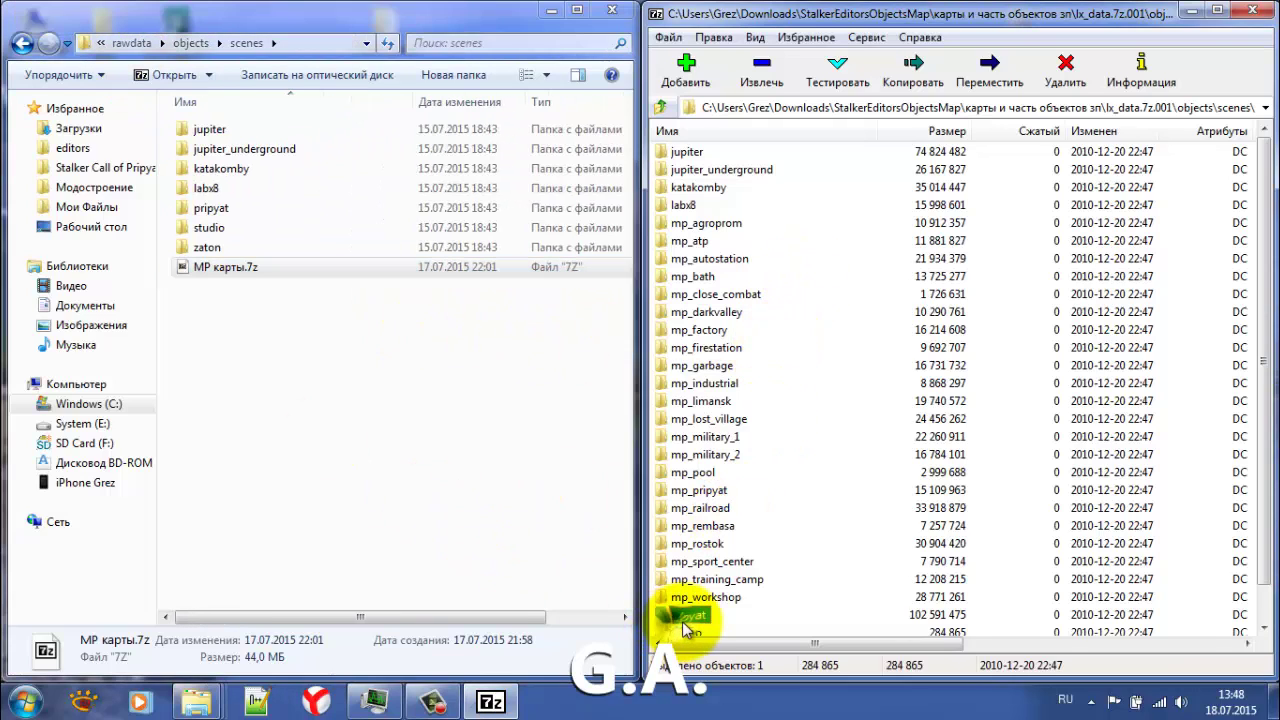
pyautogui.doubleClick(688, 614)
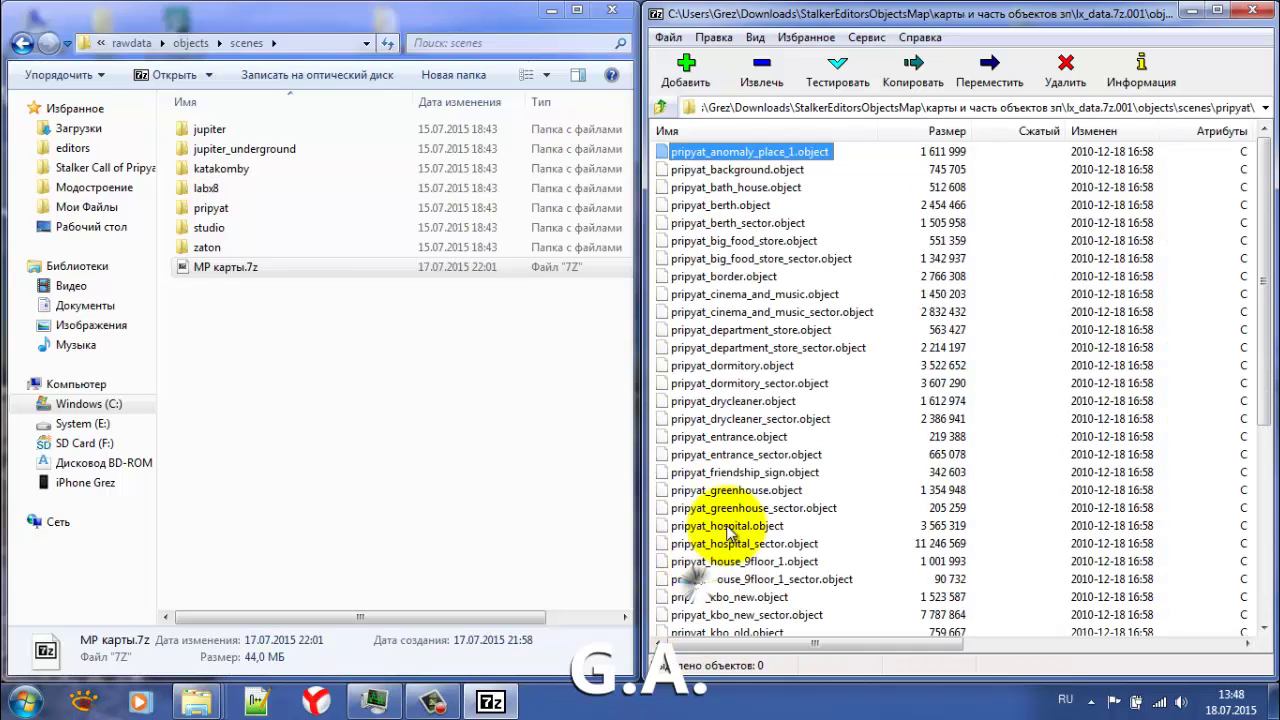
pyautogui.press('BackSpace')
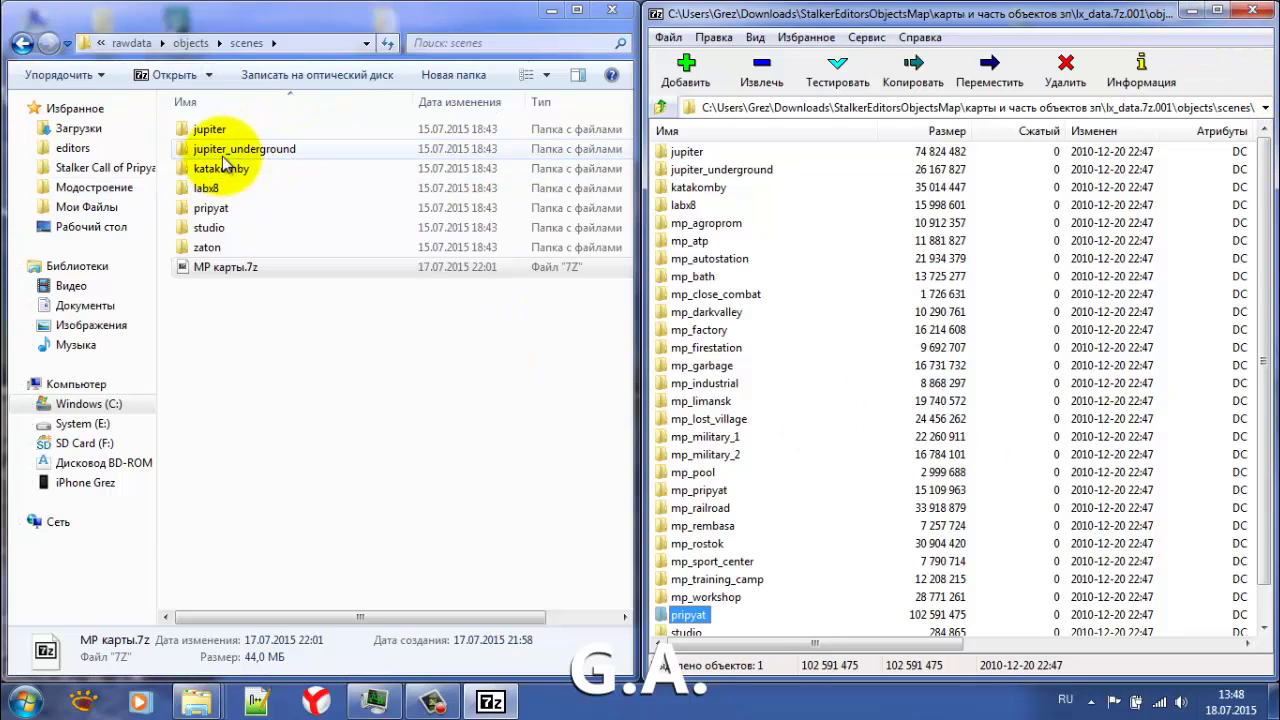
pyautogui.click(222, 157)
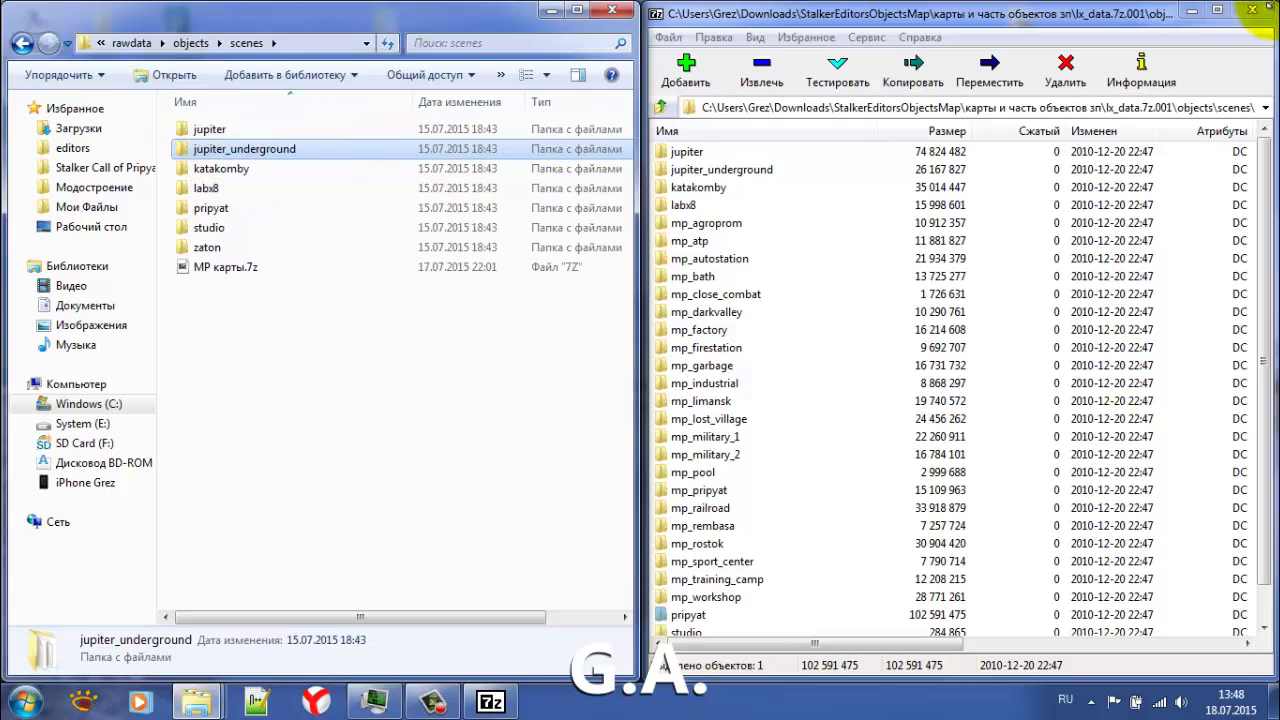
# - Close the archive, check the object files in the scenes folder's jupiter_underground, and return to scenes
pyautogui.click(1249, 14)
pyautogui.doubleClick(295, 149)
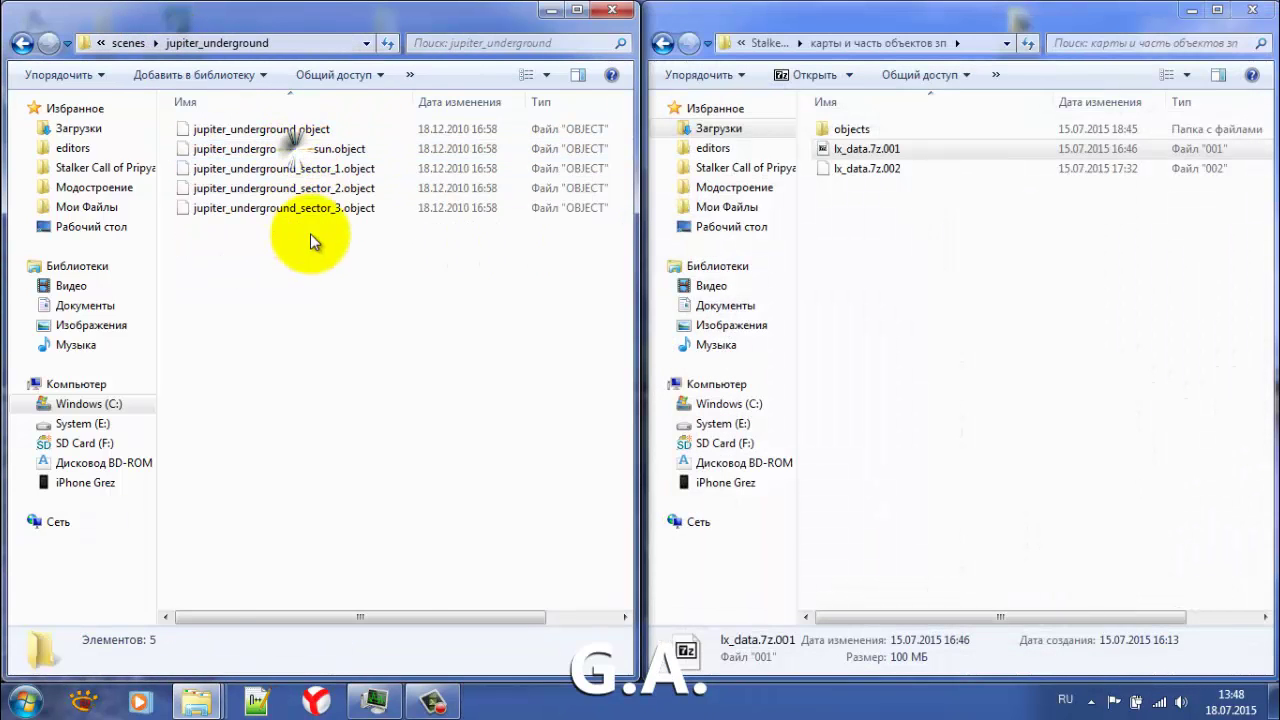
pyautogui.click(128, 43)
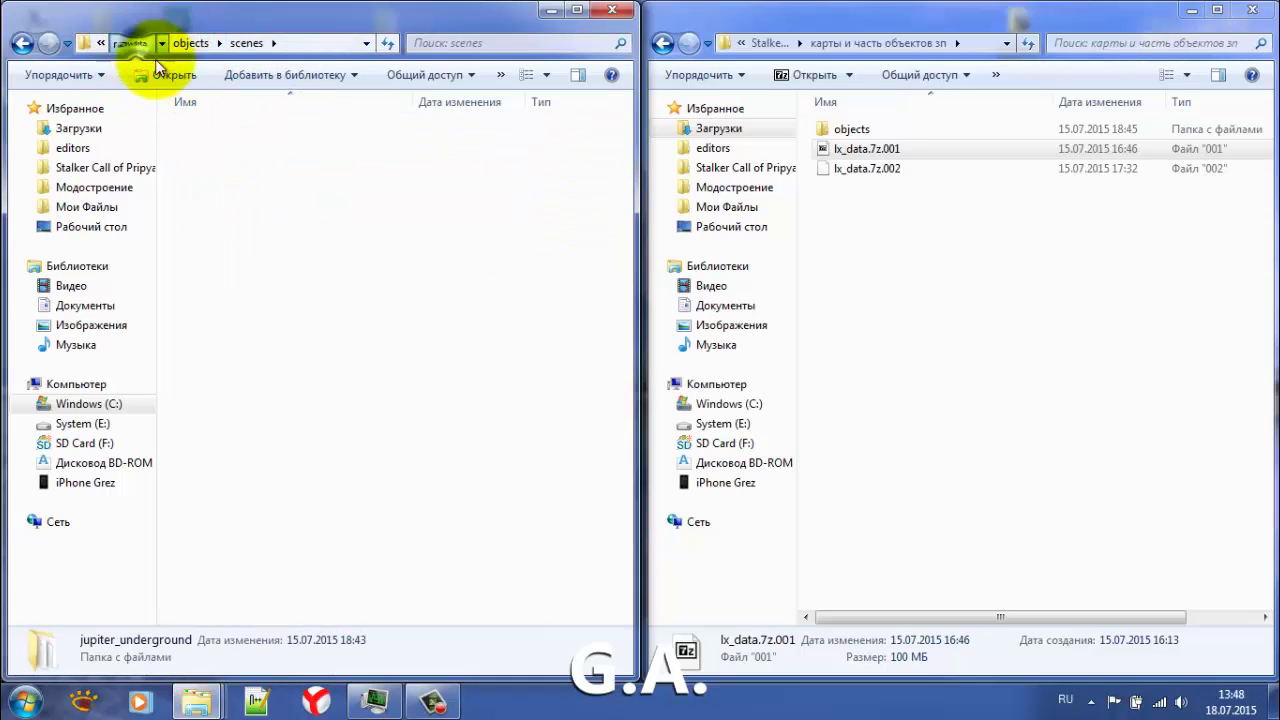
# - Open rawdata\objects\levels\jupiter_underground and look through its fake, lod and part object files
pyautogui.click(131, 43)
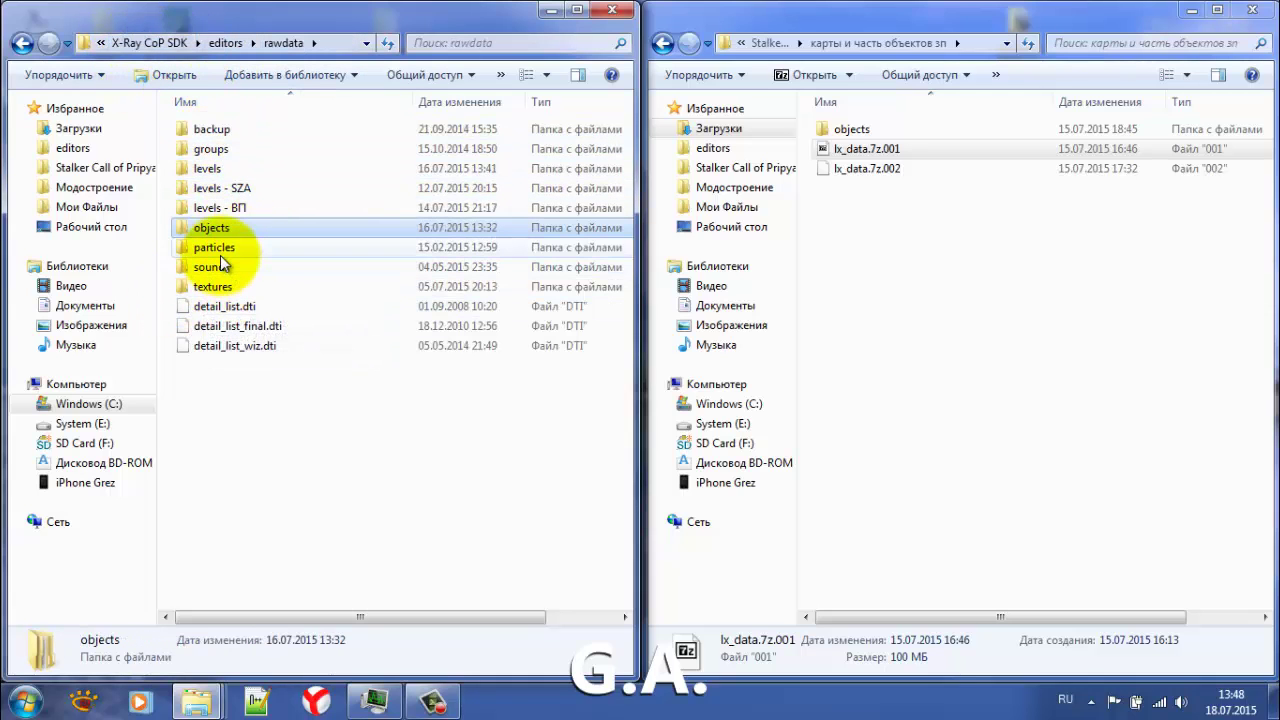
pyautogui.doubleClick(216, 227)
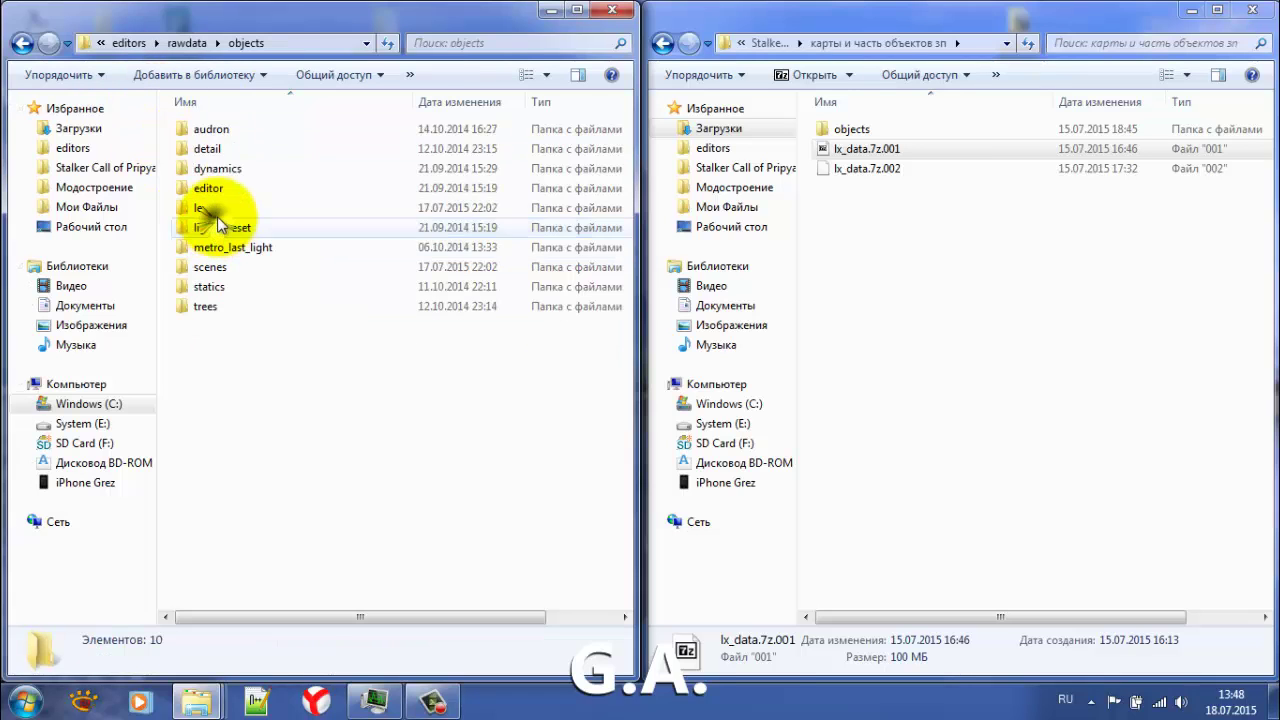
pyautogui.doubleClick(204, 207)
pyautogui.click(250, 129)
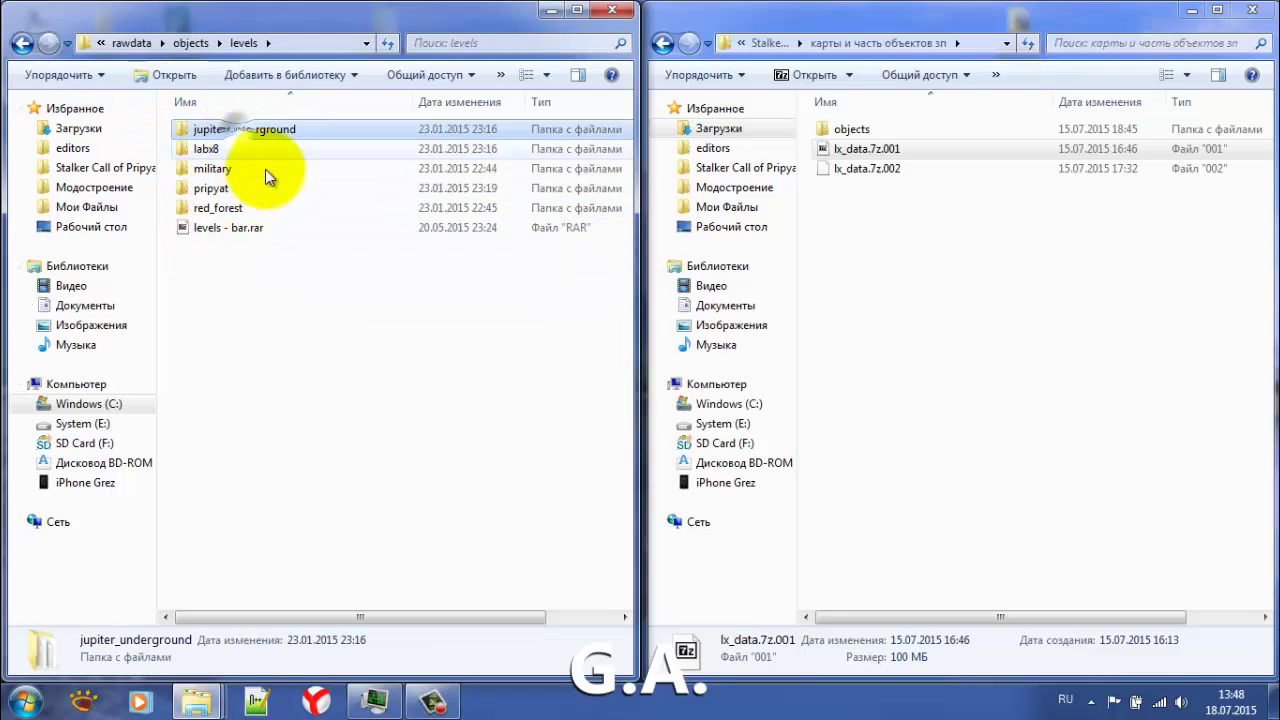
pyautogui.doubleClick(305, 131)
pyautogui.scroll(-6, 233, 370)
pyautogui.scroll(-14, 233, 370)
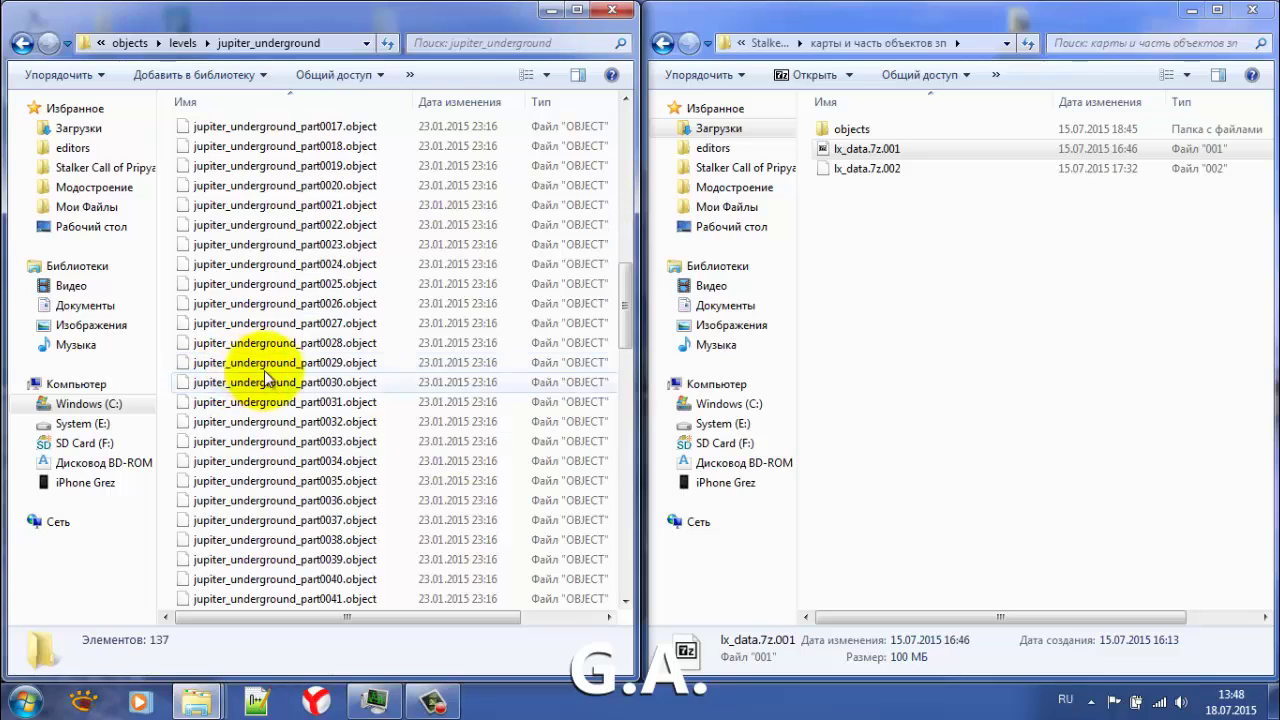
pyautogui.scroll(20, 276, 355)
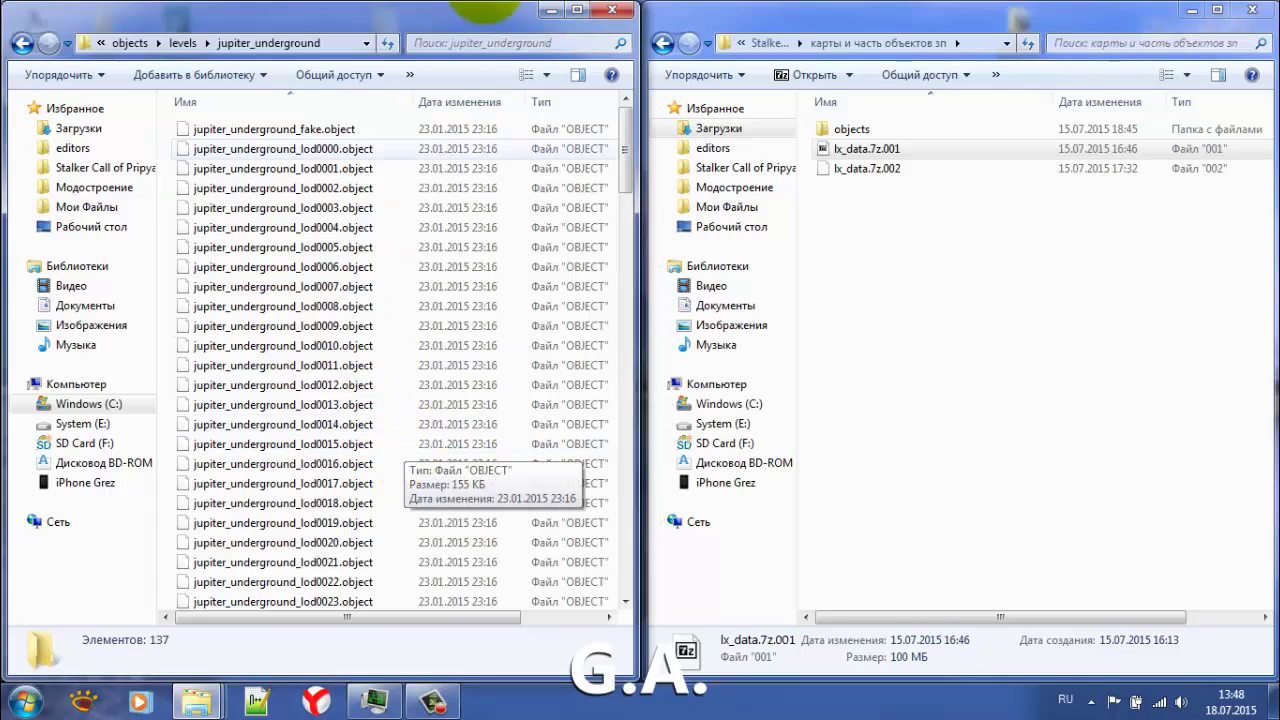
# - Minimise the folder window, launch Level Editor from the desktop, and bring the jupiter_underground folder window back
pyautogui.click(545, 12)
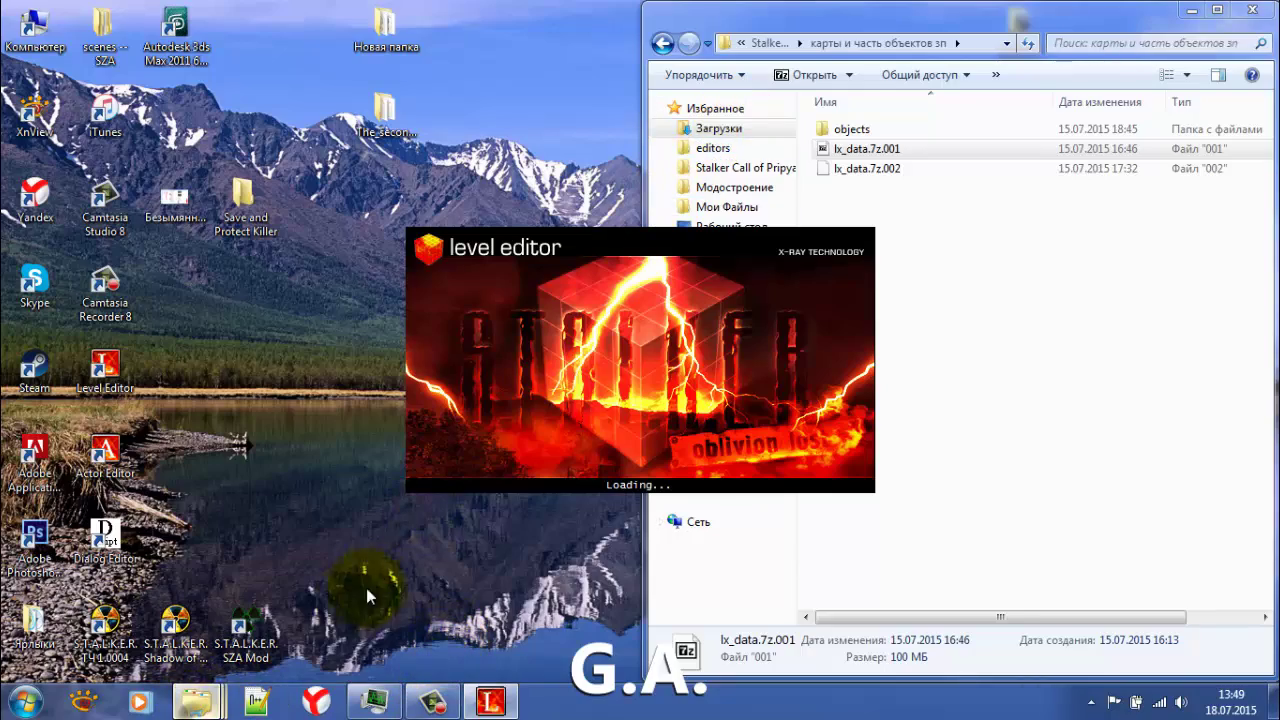
pyautogui.moveTo(196, 702)
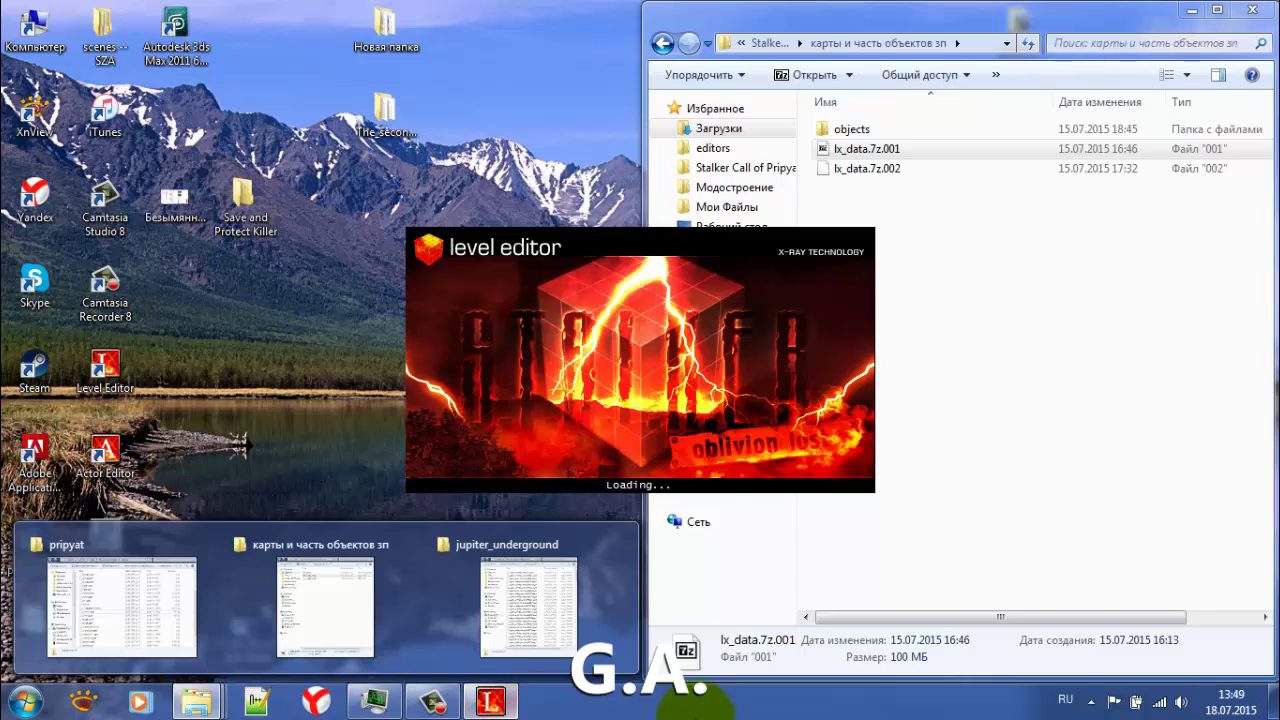
pyautogui.click(513, 594)
pyautogui.scroll(-6, 231, 384)
pyautogui.scroll(7, 231, 384)
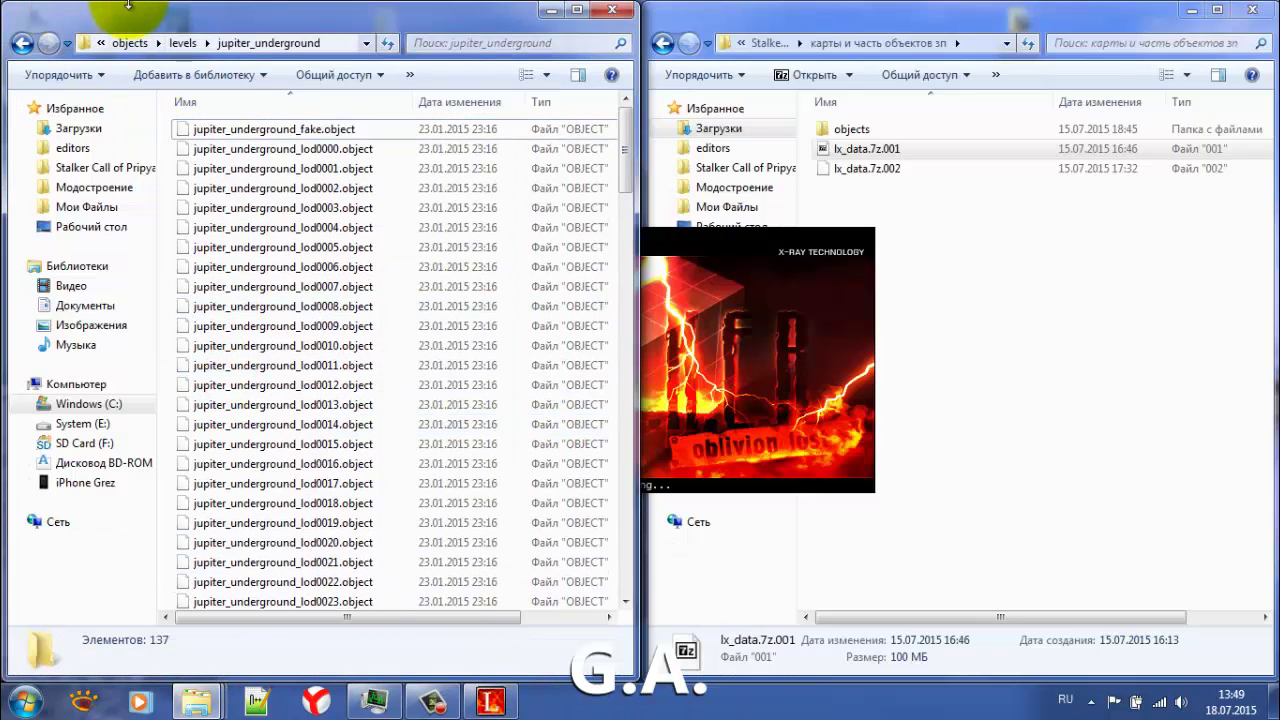
# - Go back to objects\levels, check the pripyat folder, and delete it
pyautogui.click(183, 43)
pyautogui.click(219, 186)
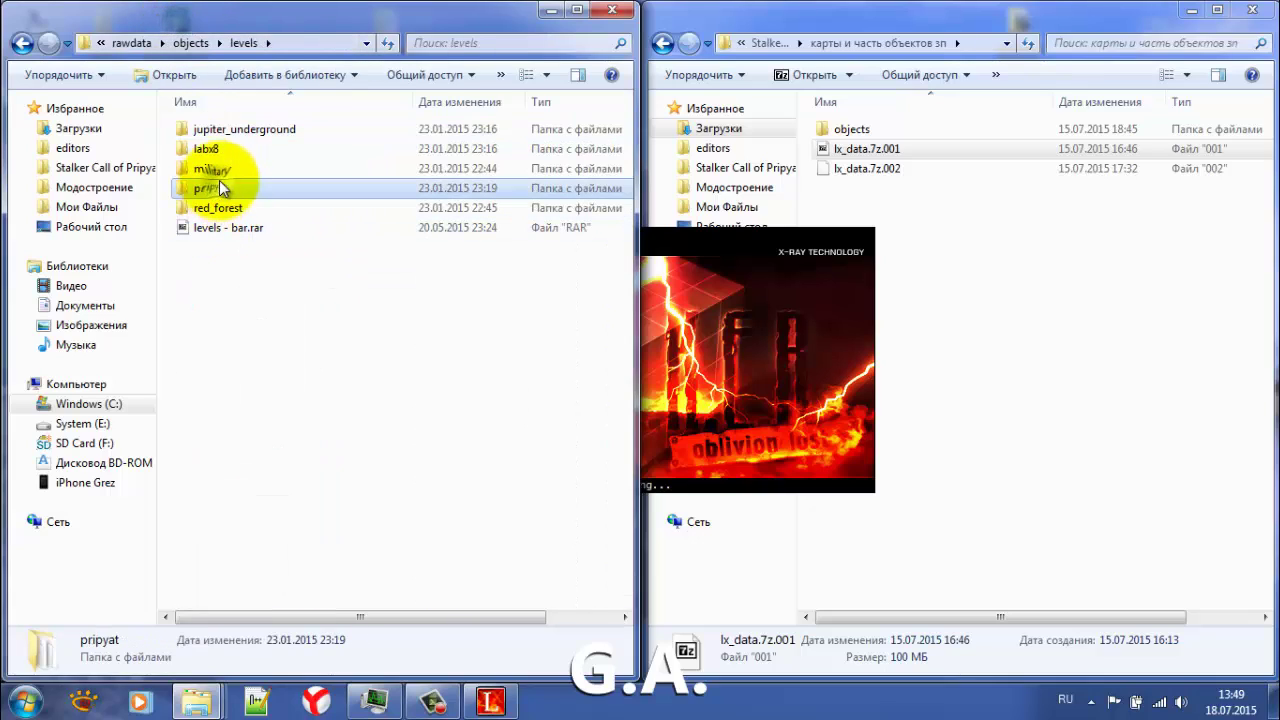
pyautogui.press('Return')
pyautogui.press('BackSpace')
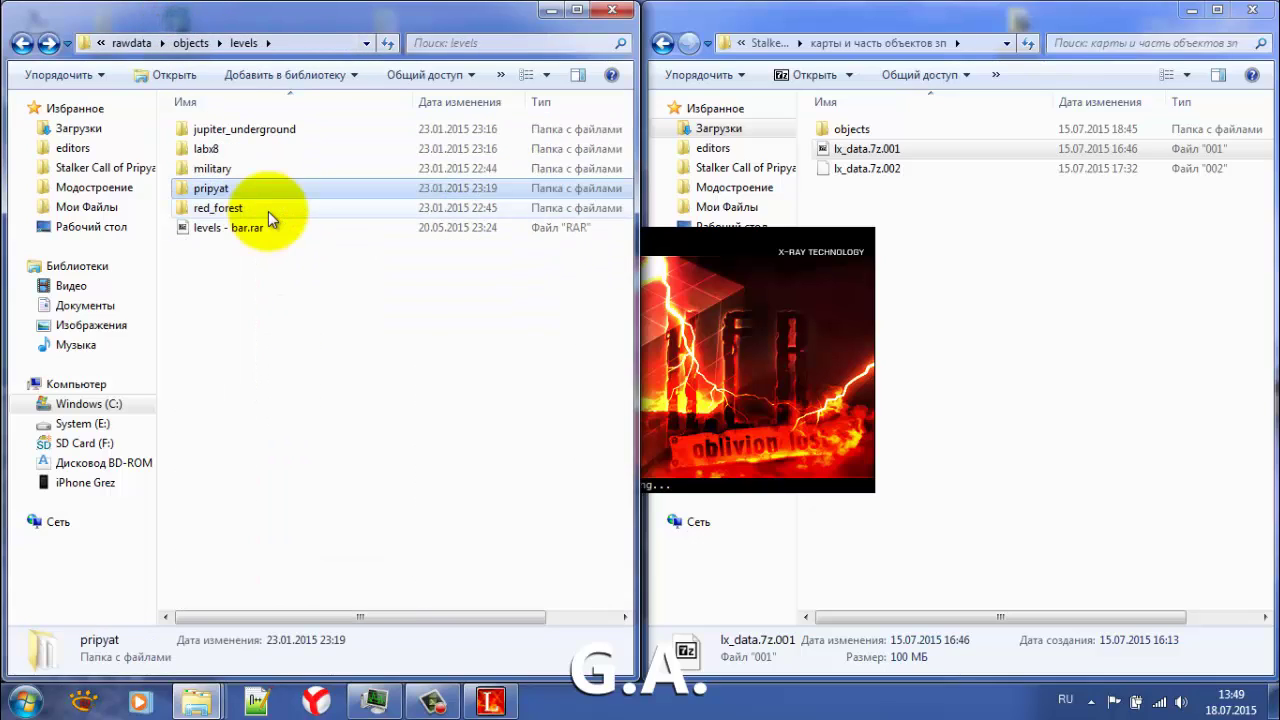
pyautogui.press('Delete')
pyautogui.press('Return')
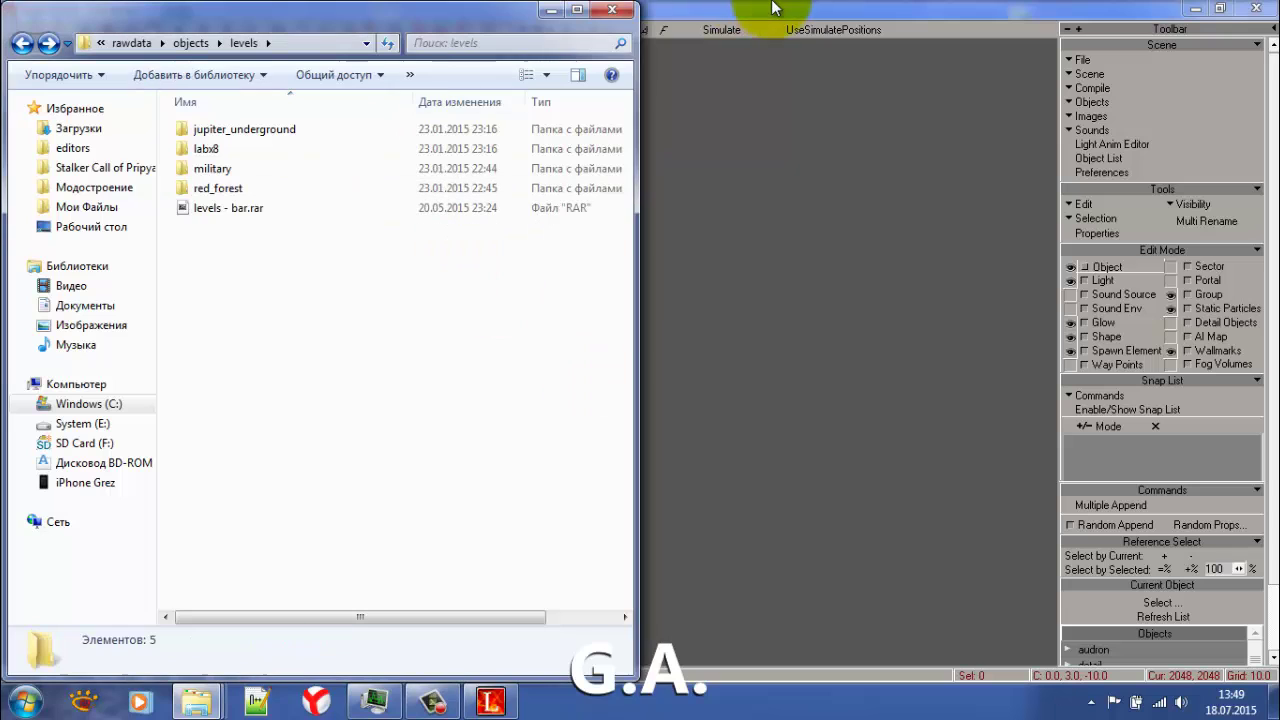
# - Switch to Level Editor and open jupiter_underground.level from The_second_project
pyautogui.click(820, 8)
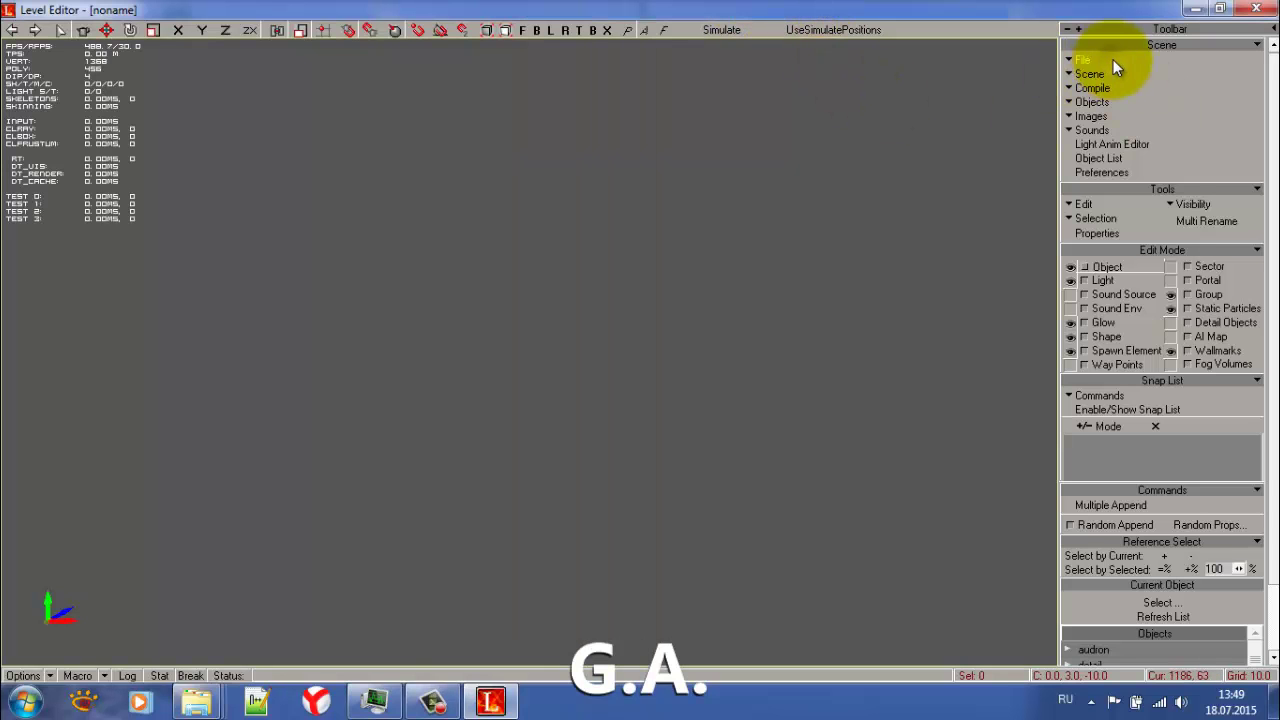
pyautogui.click(1113, 59)
pyautogui.click(1060, 86)
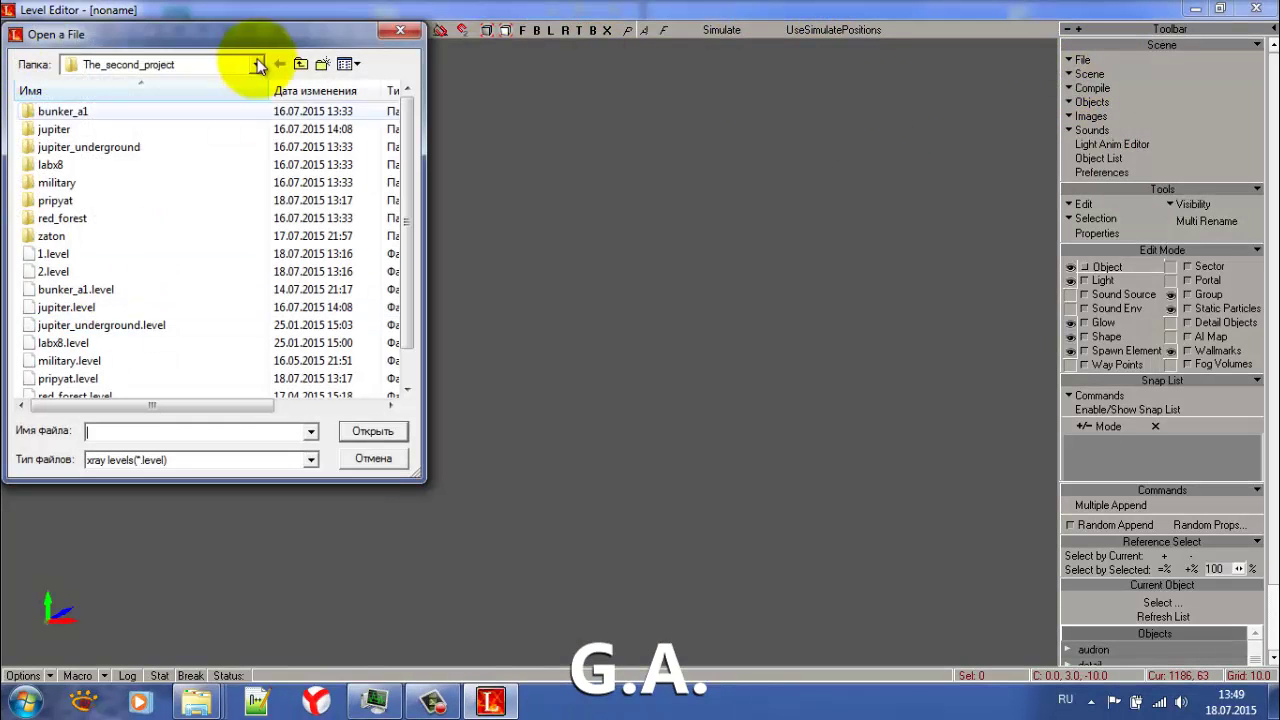
pyautogui.click(85, 342)
pyautogui.click(85, 326)
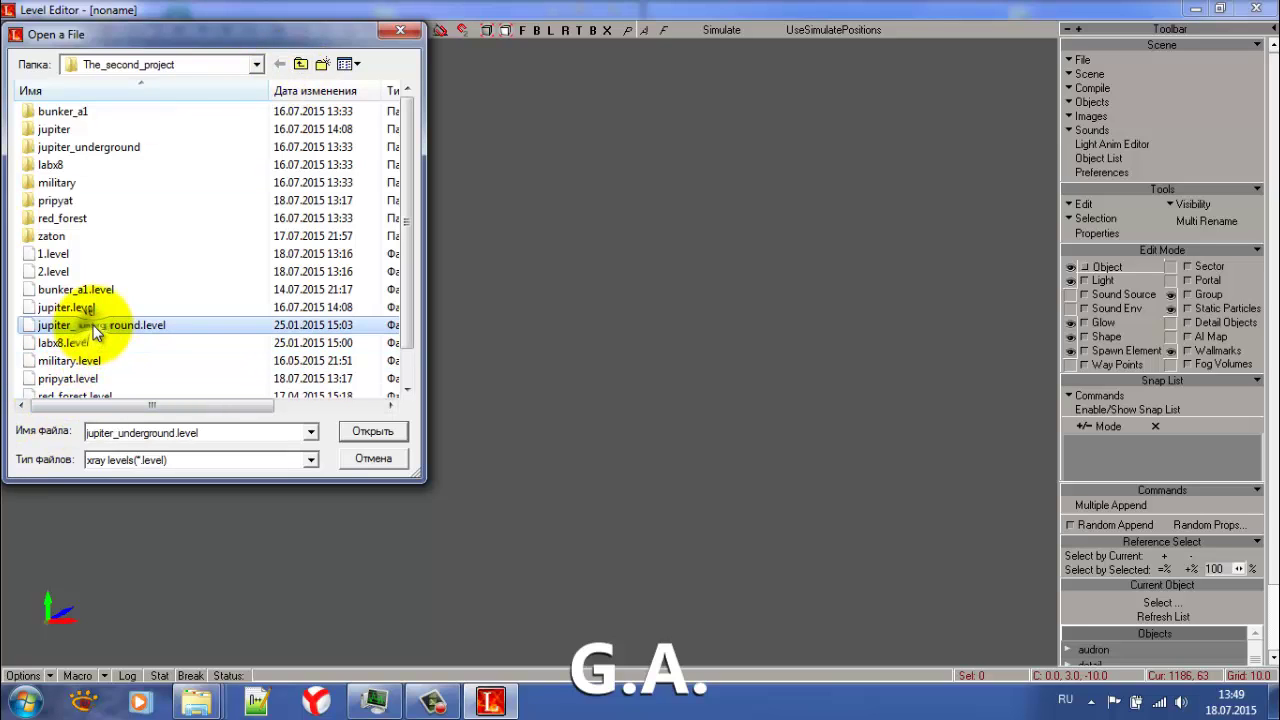
pyautogui.doubleClick(82, 328)
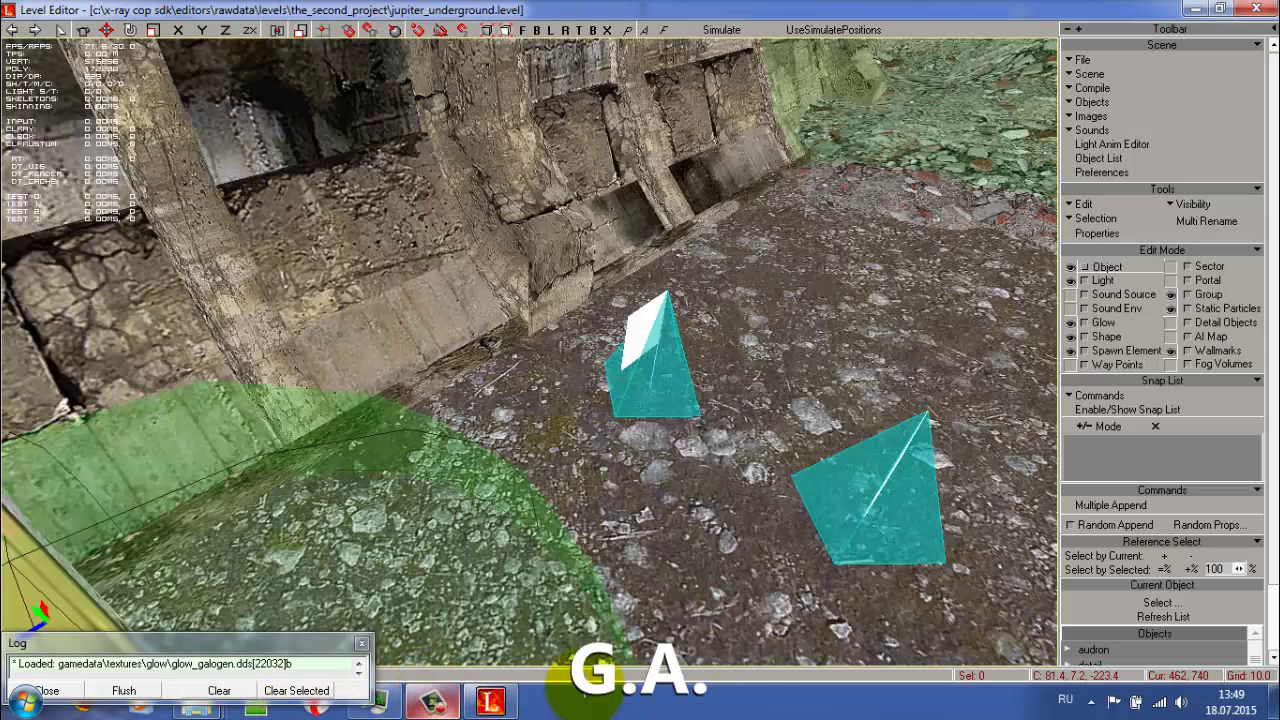
# - Look through the loaded level's scene objects in the Object List, then close the list
pyautogui.click(1087, 158)
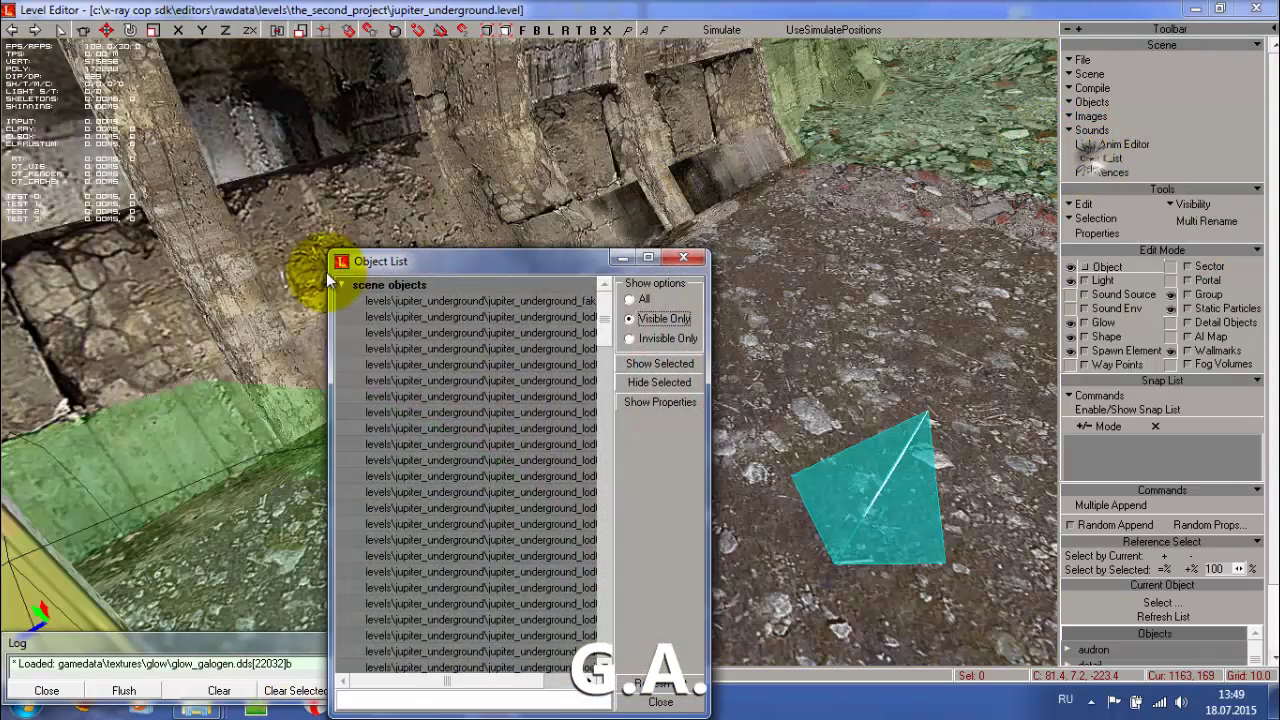
pyautogui.moveTo(601, 312); pyautogui.dragTo(497, 515)
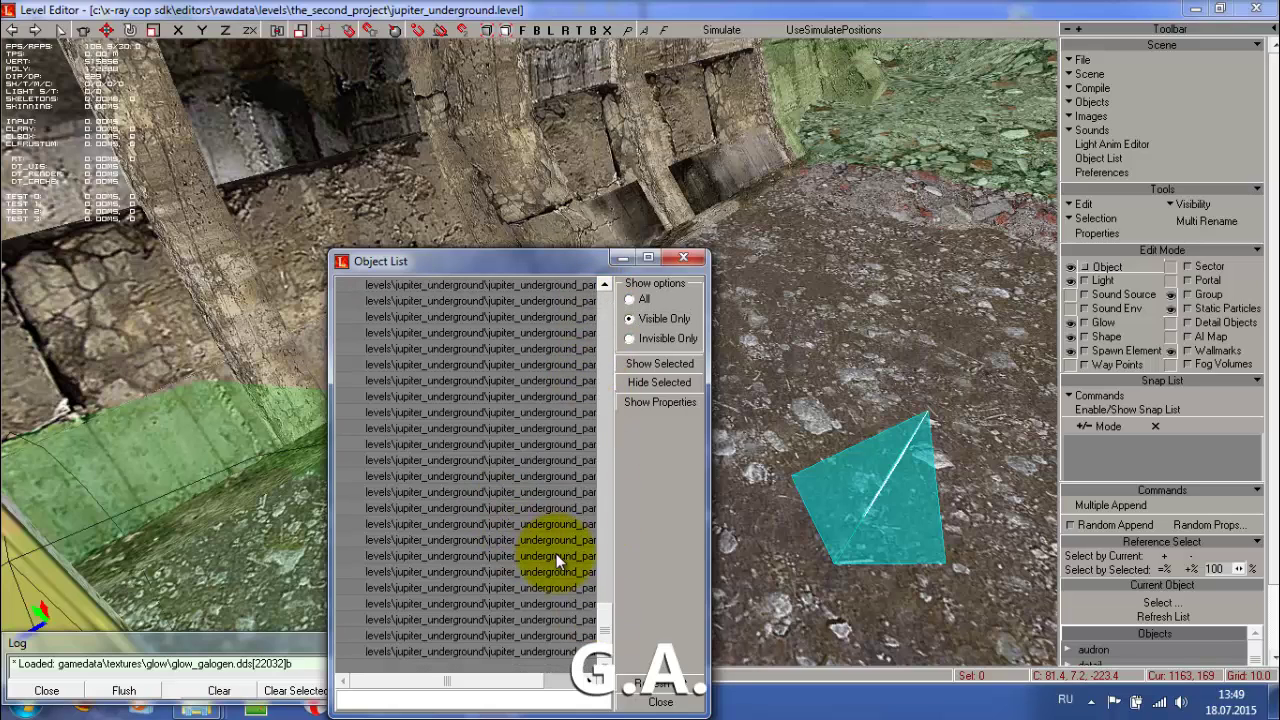
pyautogui.click(688, 259)
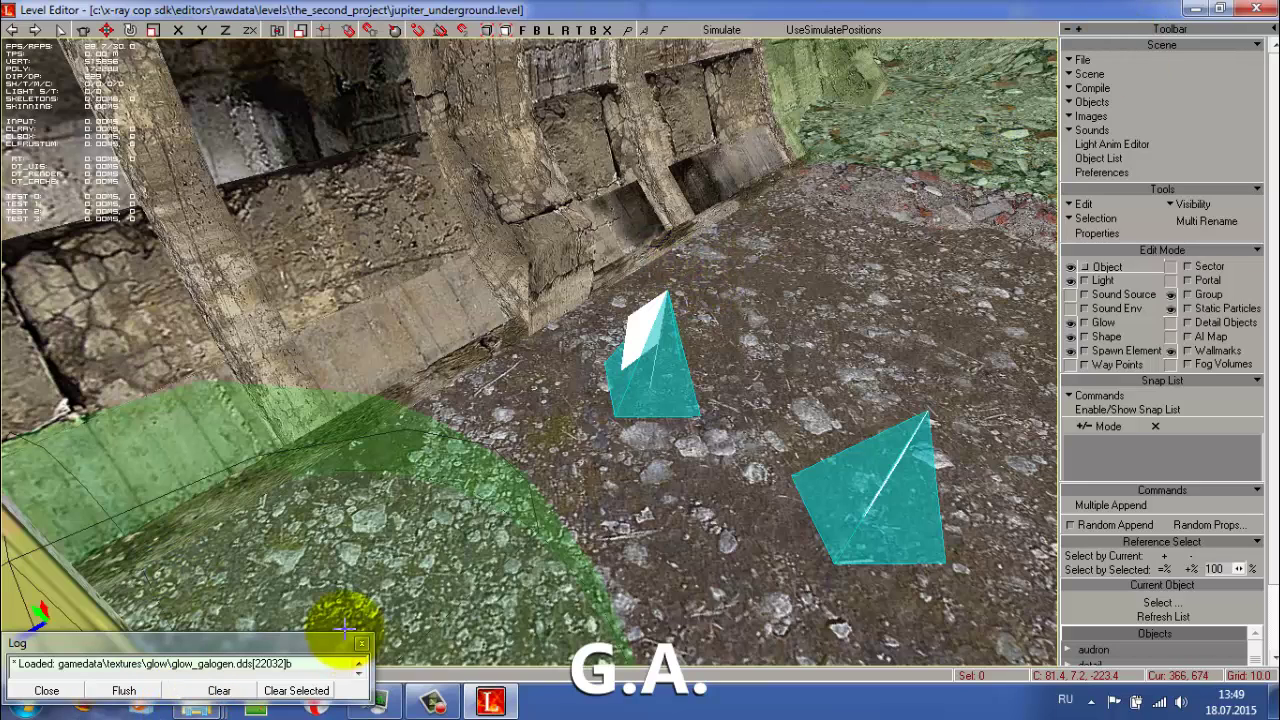
# - Switch to the pripyat folder window in Explorer, dock it beside the editor, and open rawdata\levels\The_second_project
pyautogui.moveTo(195, 700)
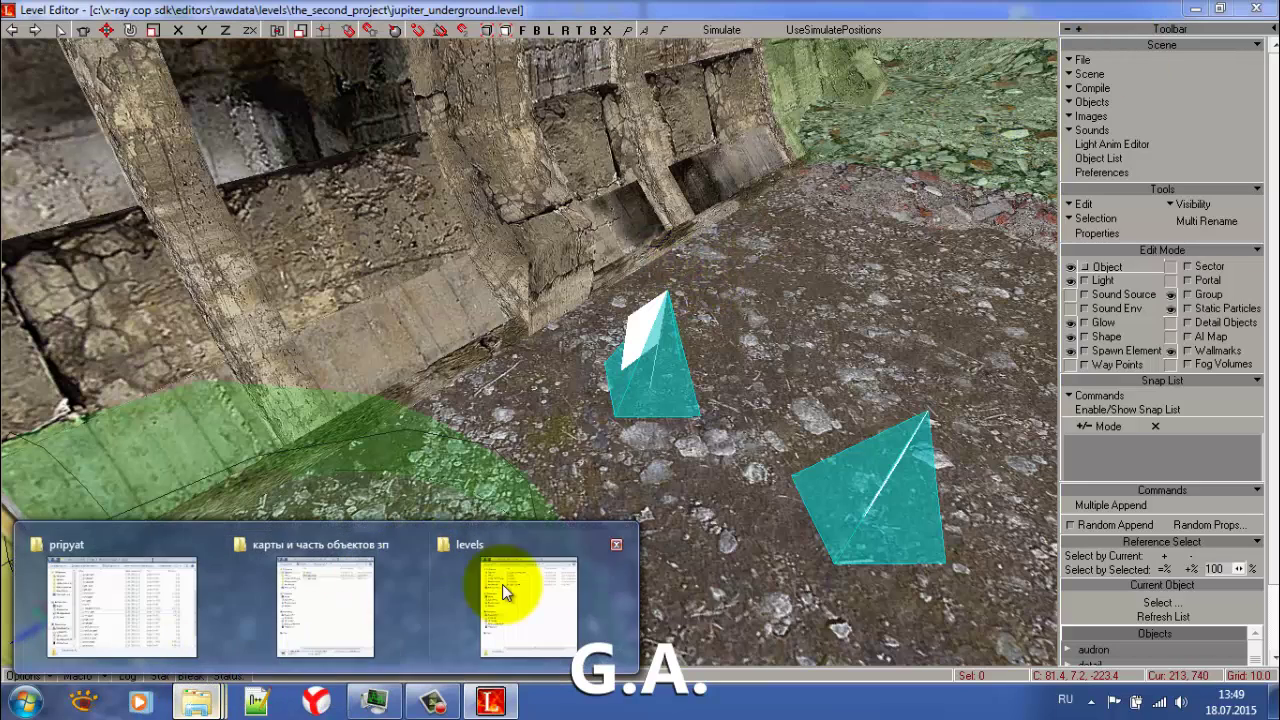
pyautogui.moveTo(502, 584)
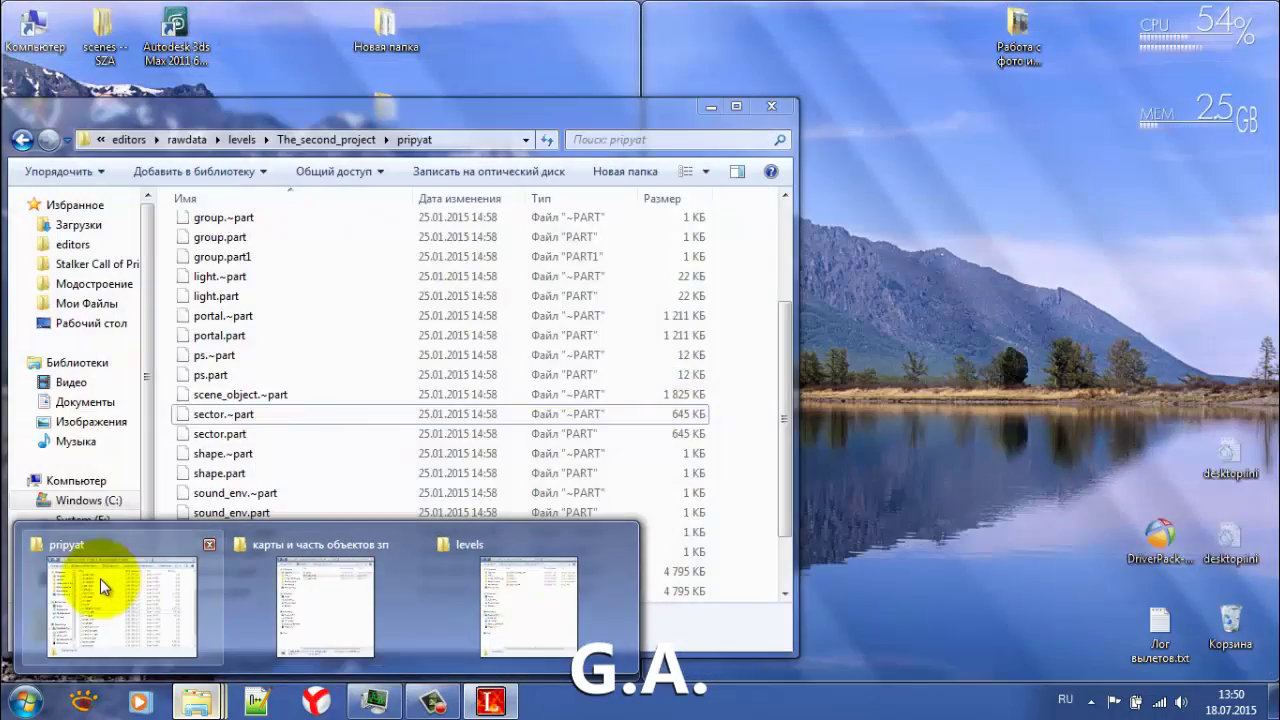
pyautogui.click(100, 578)
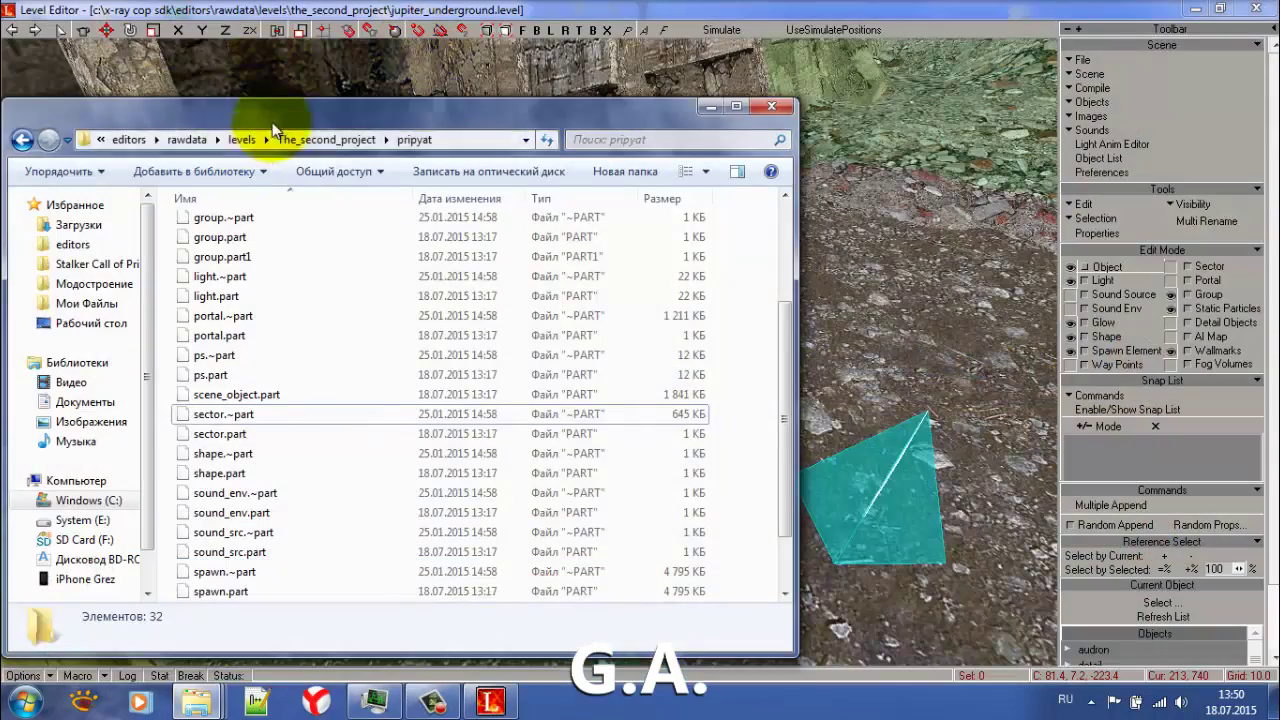
pyautogui.moveTo(268, 120); pyautogui.dragTo(2, 60)
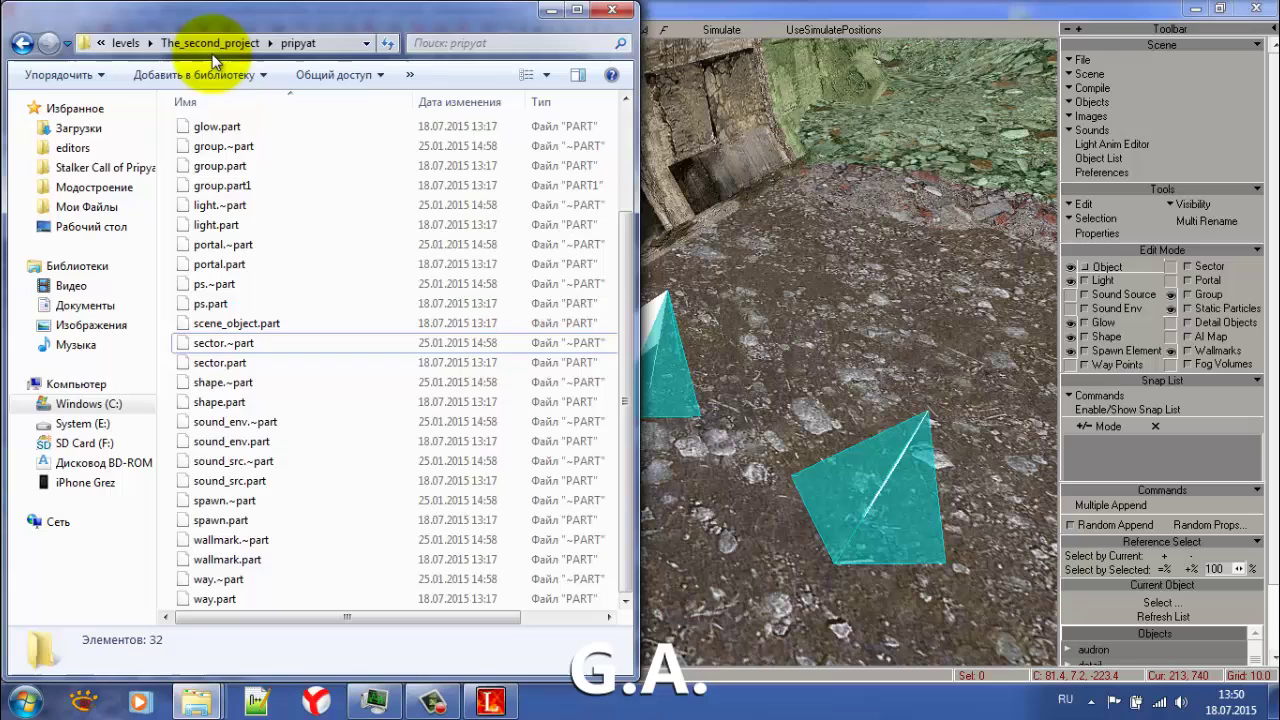
pyautogui.click(100, 40)
pyautogui.doubleClick(305, 228)
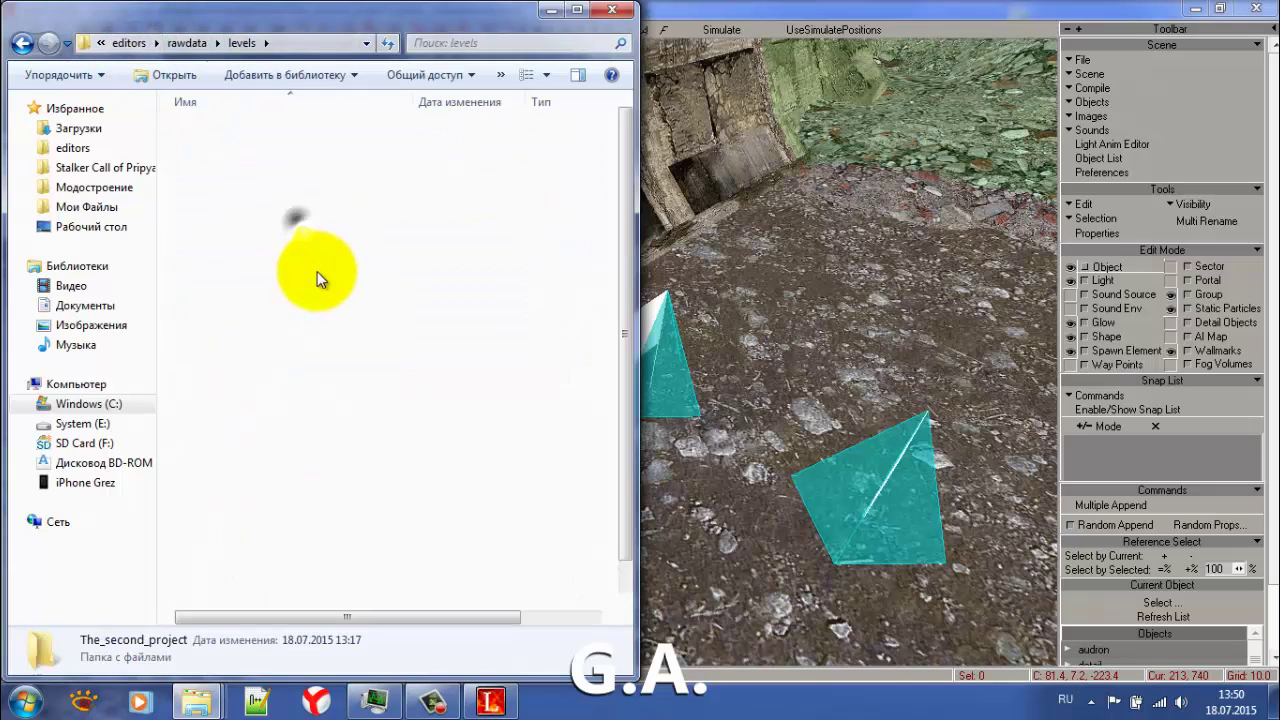
pyautogui.scroll(1, 148, 218)
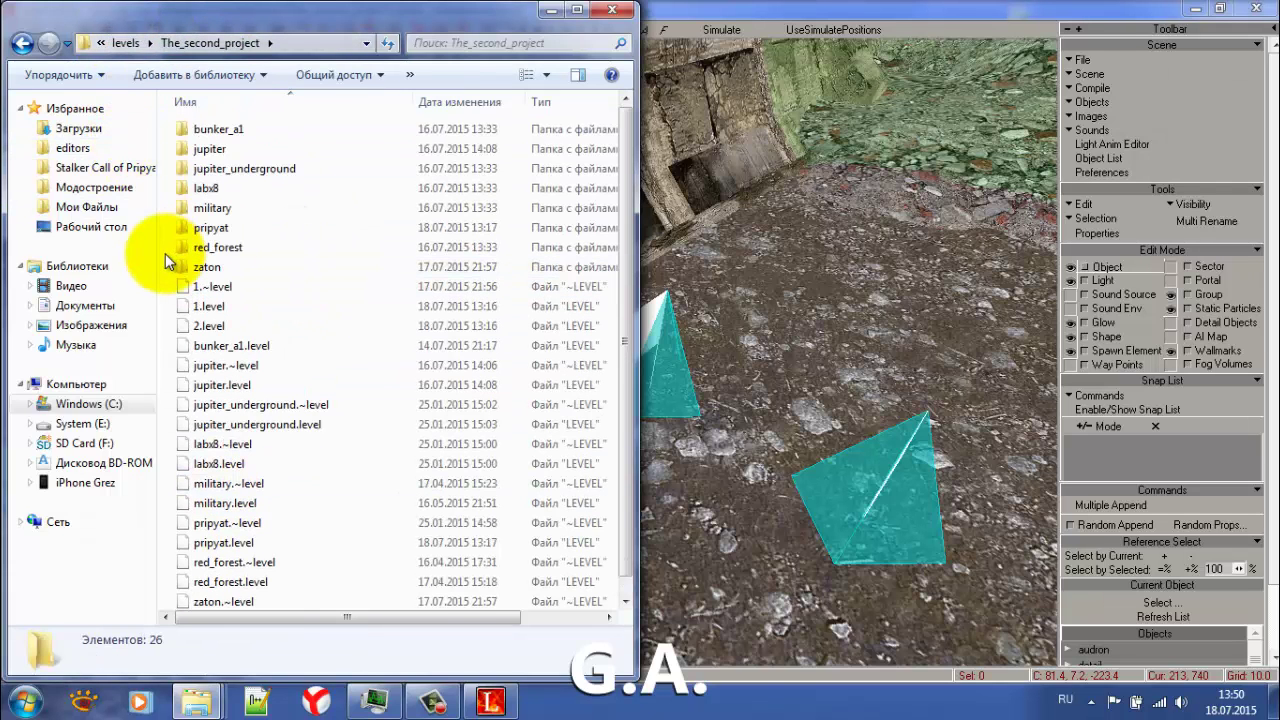
# - Open the project's jupiter_underground folder and look through its part files
pyautogui.click(240, 169)
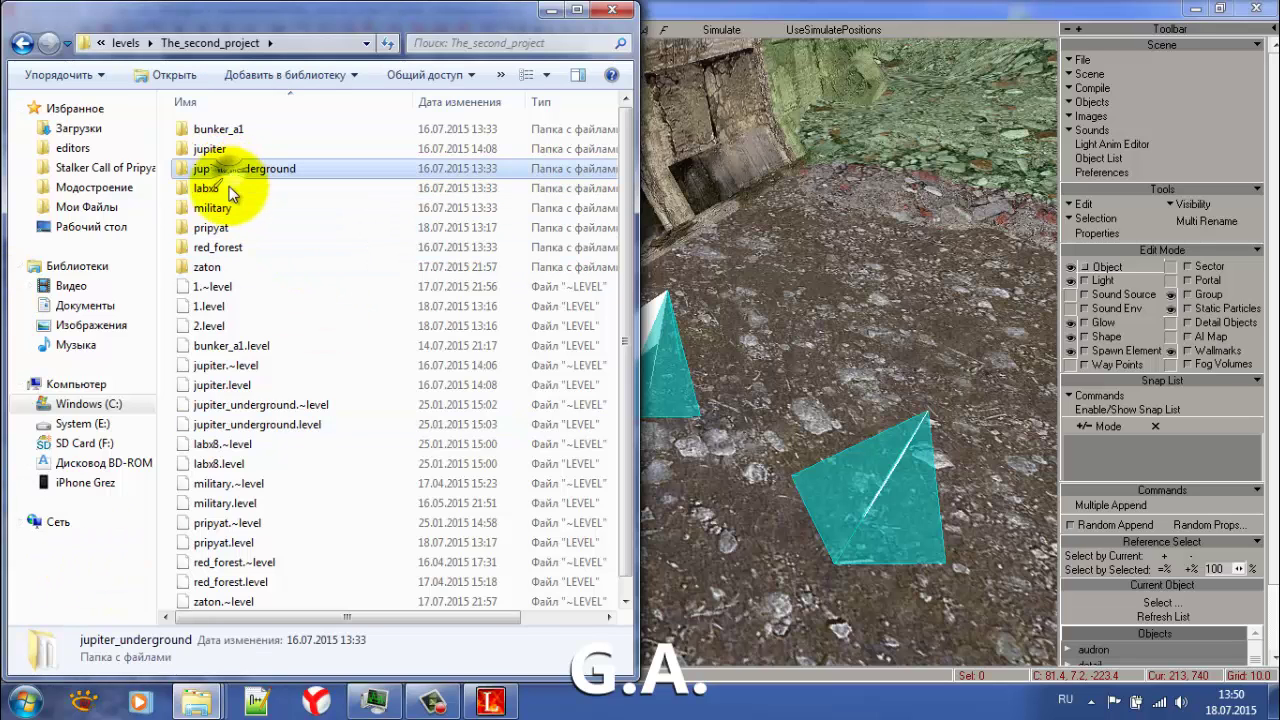
pyautogui.press('Return')
pyautogui.scroll(-2, 330, 220)
pyautogui.scroll(2, 325, 160)
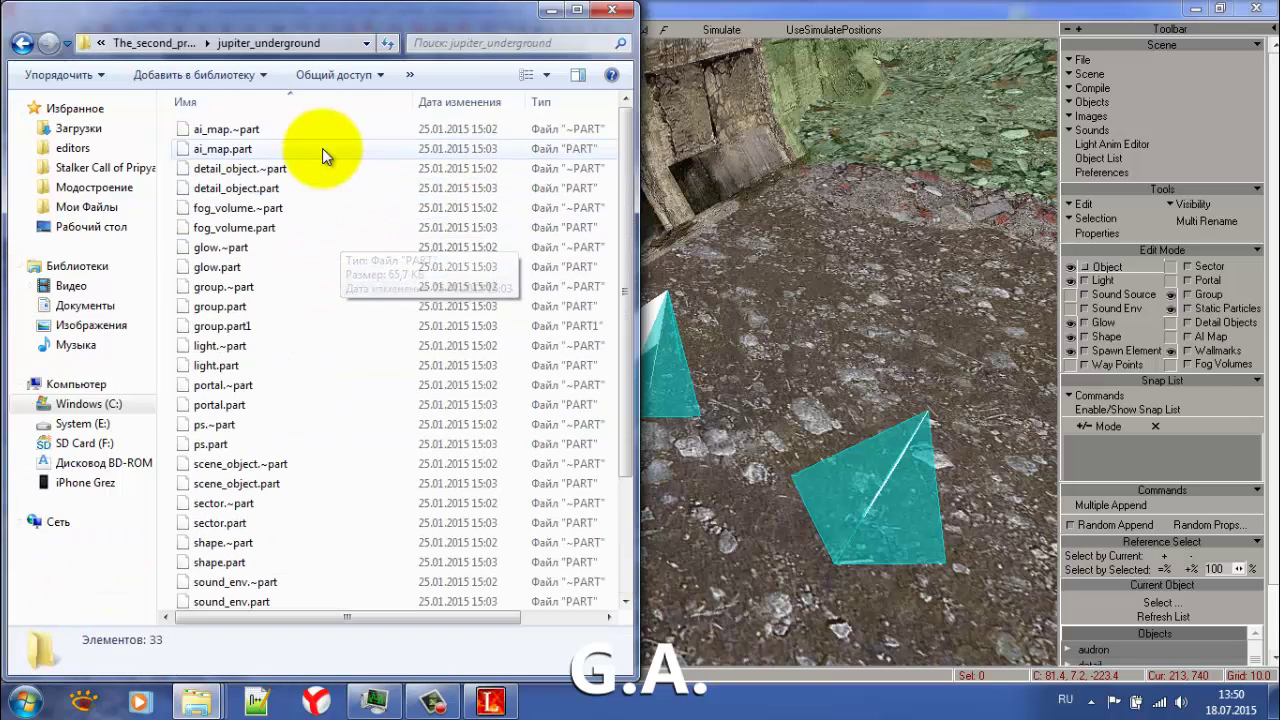
pyautogui.scroll(-3, 339, 179)
pyautogui.scroll(3, 229, 414)
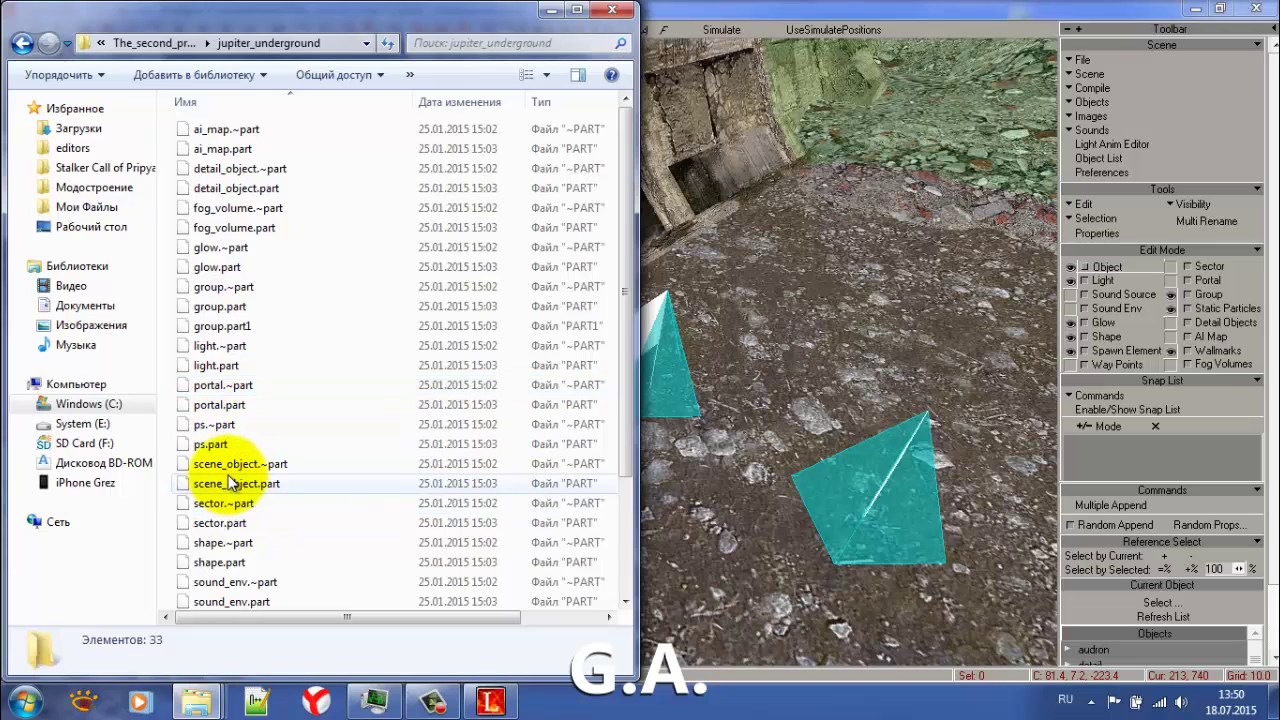
# - Delete scene_object.~part and scene_object.part from the project's jupiter_underground folder
pyautogui.click(229, 480)
pyautogui.click(236, 466)
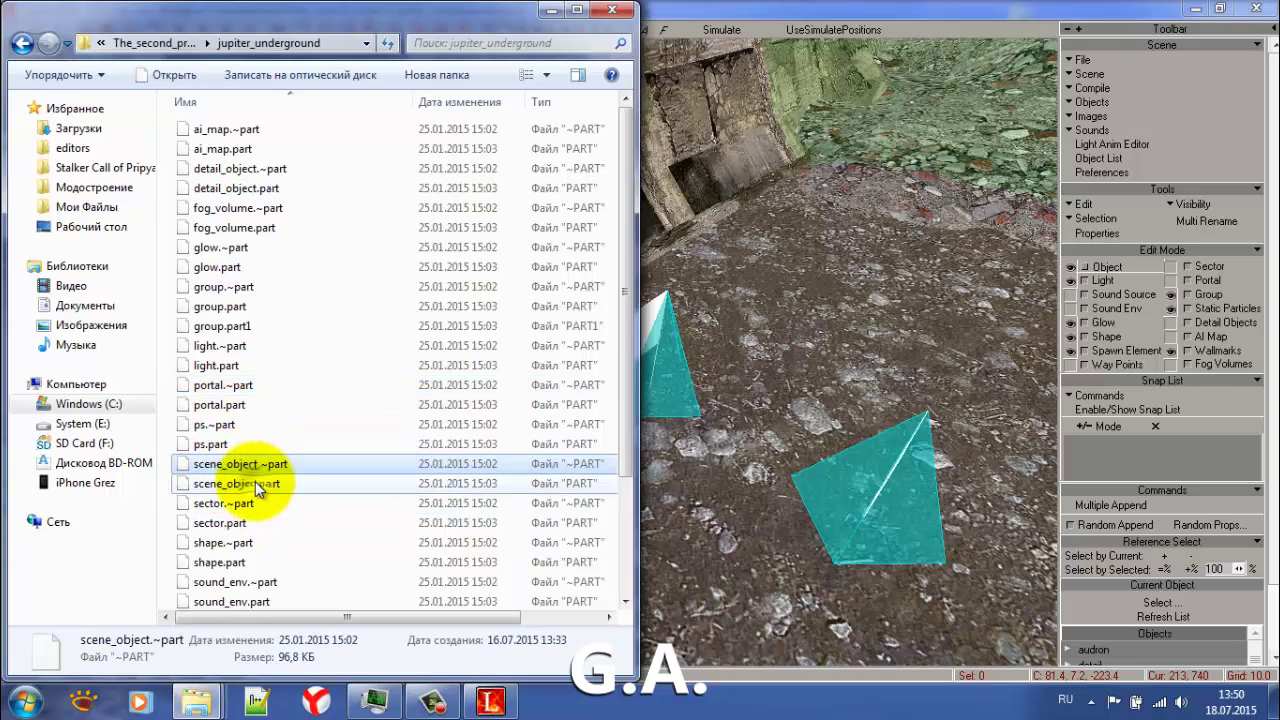
pyautogui.keyDown('ctrl'); pyautogui.click(257, 484); pyautogui.keyUp('ctrl')
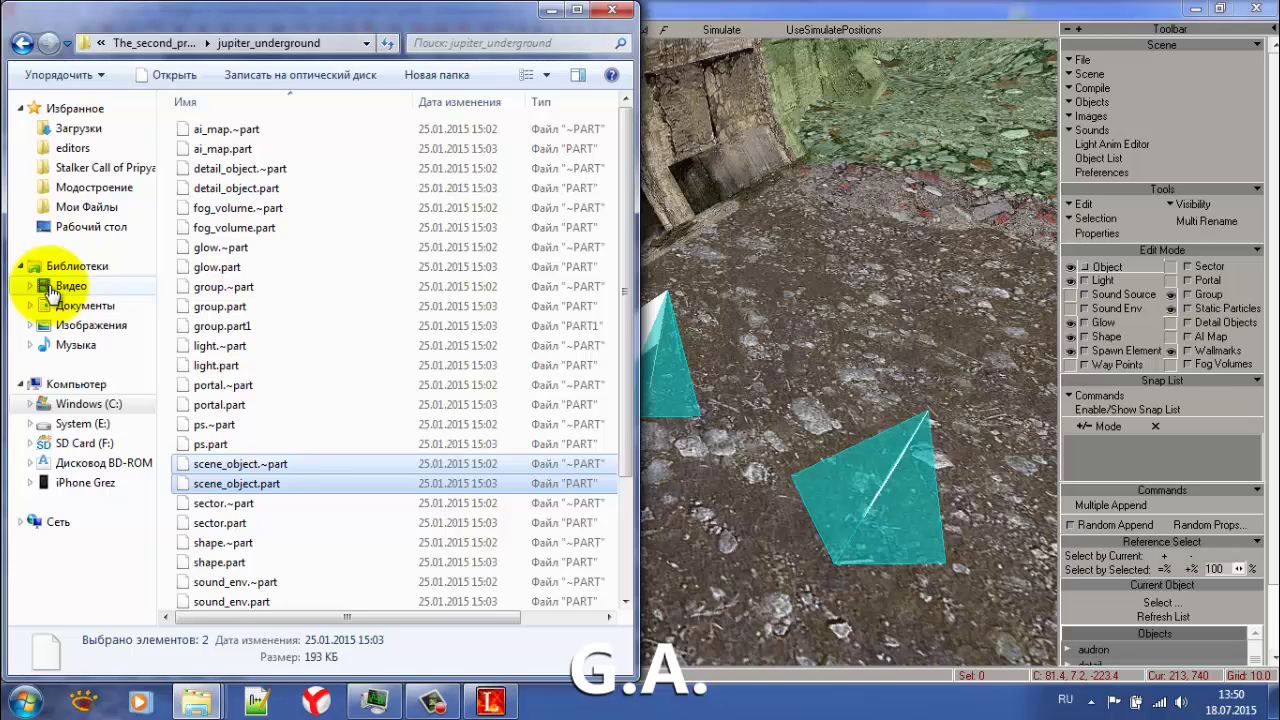
pyautogui.press('Delete')
pyautogui.press('Return')
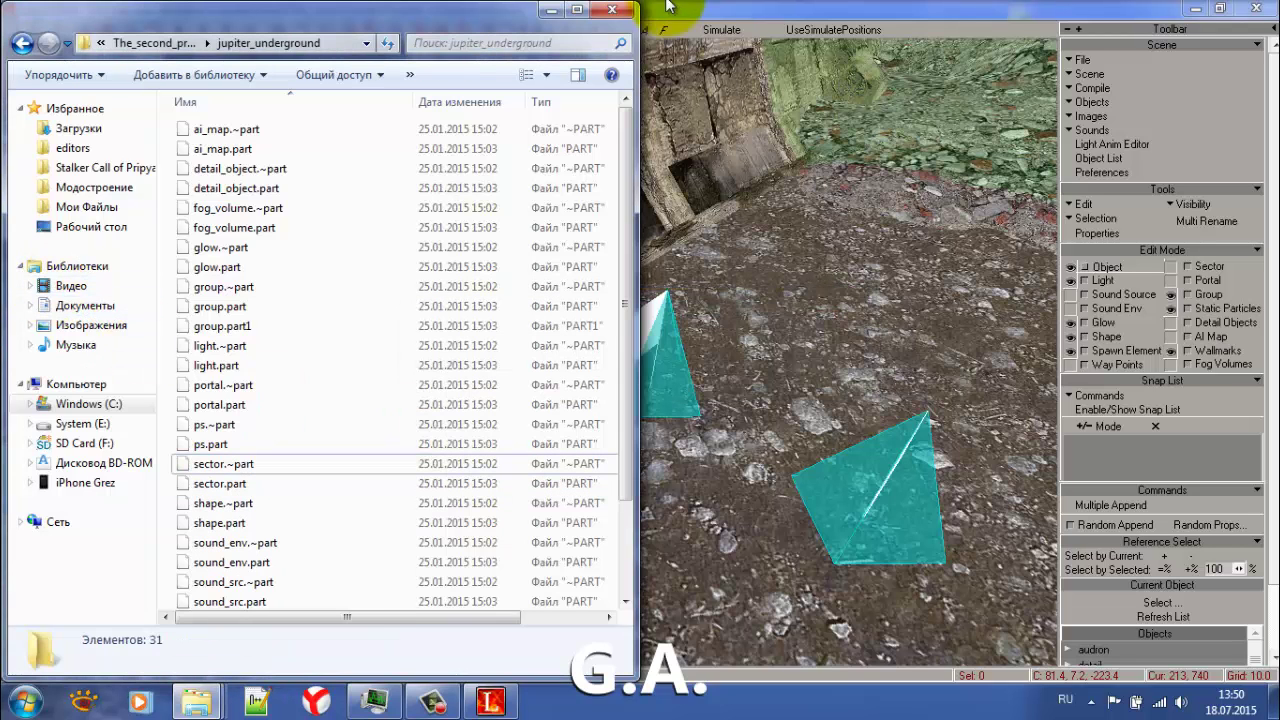
# - Return to Level Editor and clear the loaded scene
pyautogui.click(1270, 58)
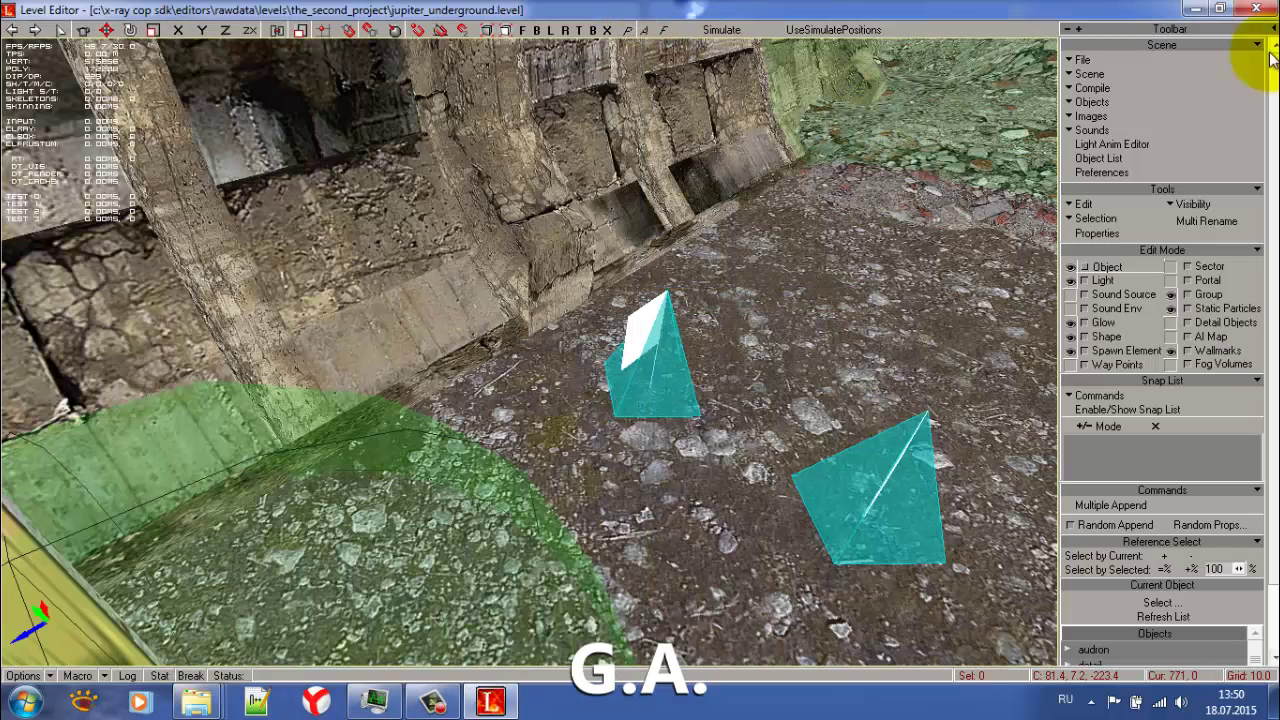
pyautogui.click(1083, 60)
pyautogui.click(1085, 55)
# - Load jupiter_underground.level from the !FinalSP folder inside levels and dismiss the loading log
pyautogui.click(1083, 62)
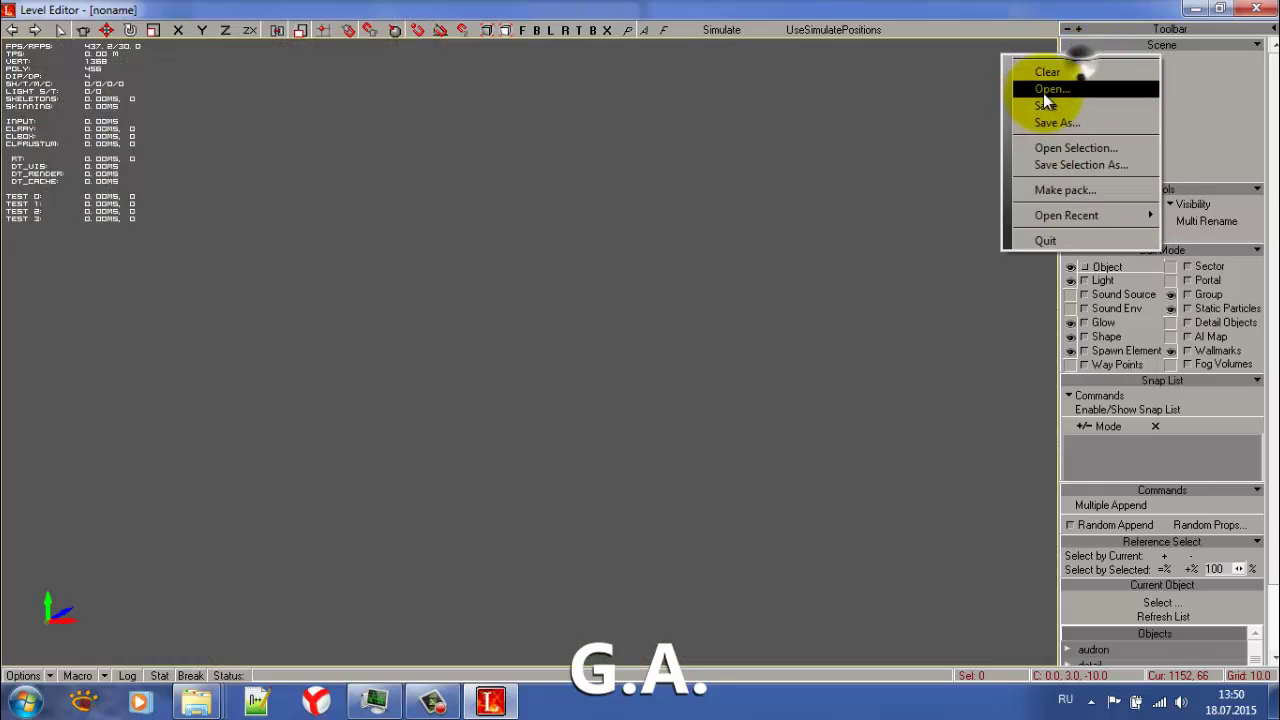
pyautogui.click(1046, 88)
pyautogui.click(300, 64)
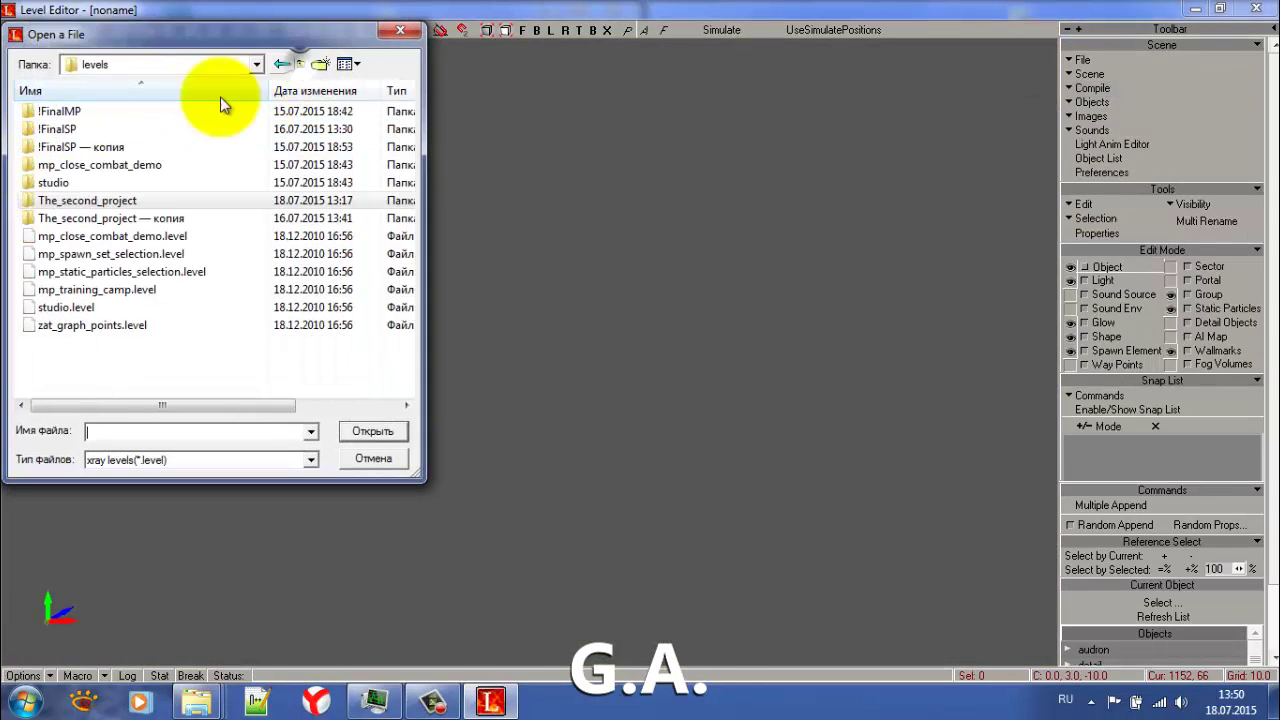
pyautogui.doubleClick(106, 127)
pyautogui.doubleClick(146, 218)
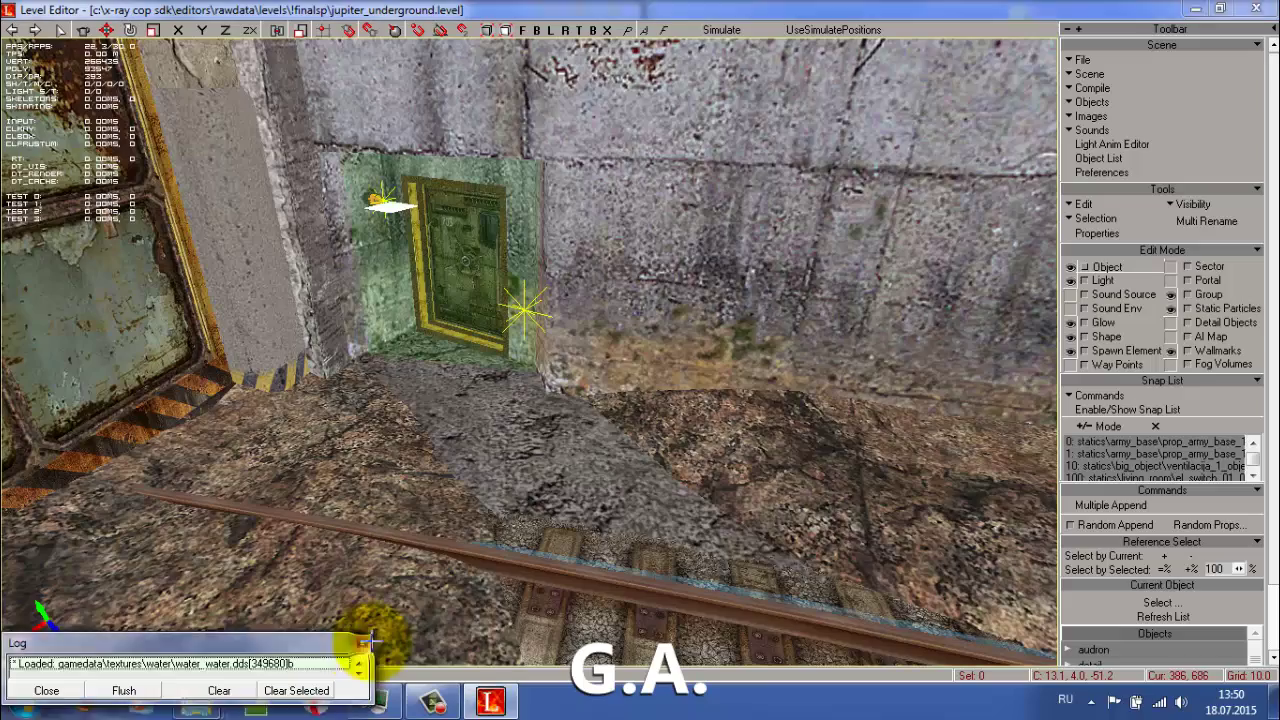
pyautogui.click(361, 643)
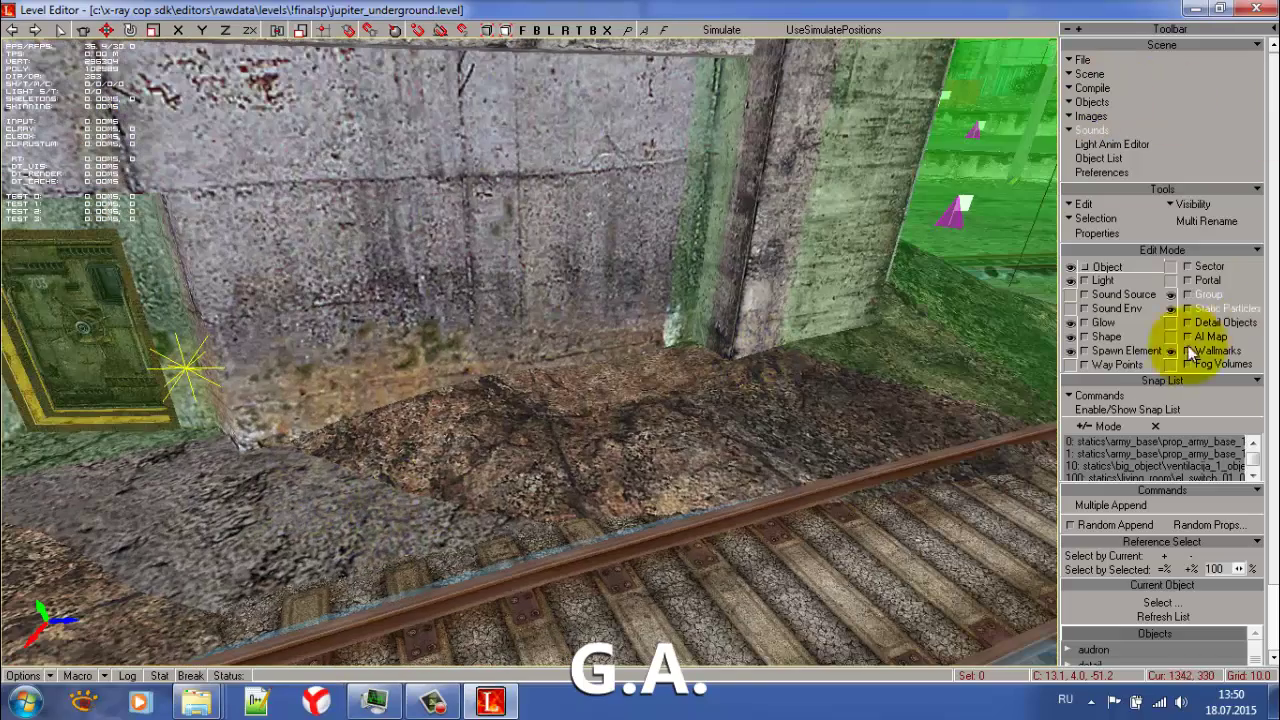
# - Open the Object List and look through the level's scene objects, including the konteyner, garage, sign and vehicles entries under statics
pyautogui.click(1110, 158)
pyautogui.scroll(-20, 440, 495)
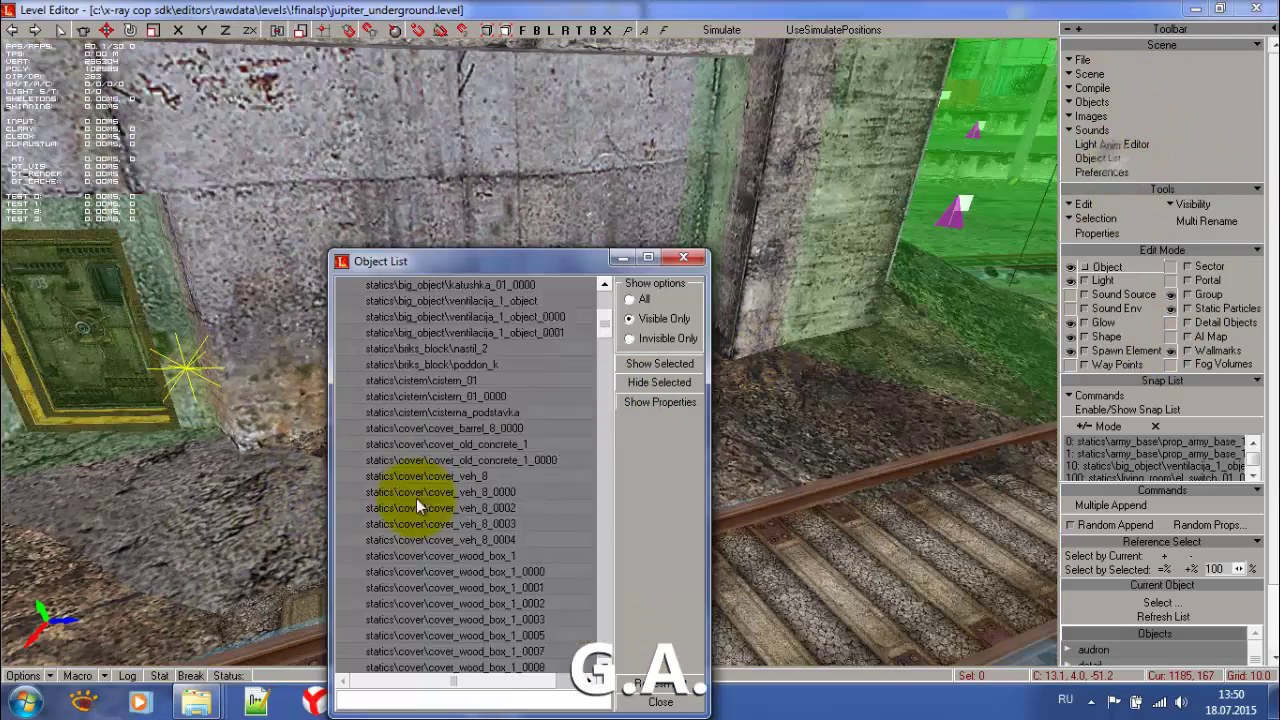
pyautogui.scroll(-9, 470, 502)
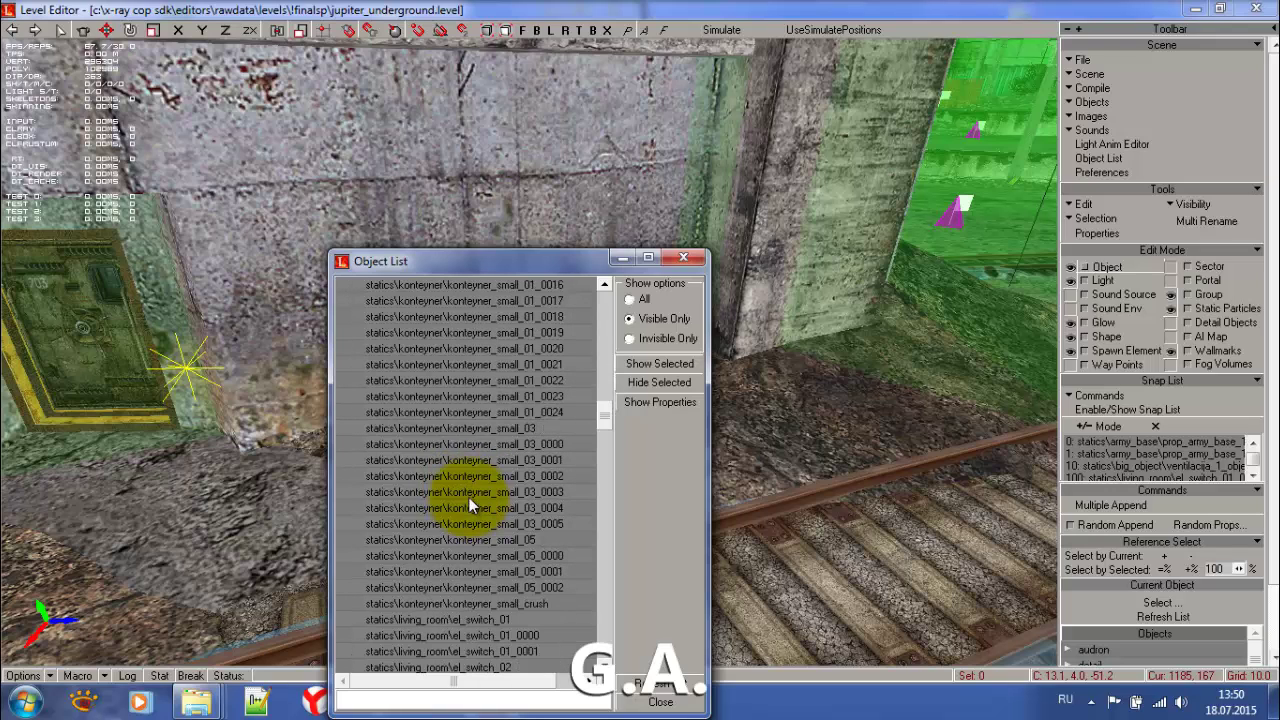
pyautogui.click(436, 380)
pyautogui.click(428, 345)
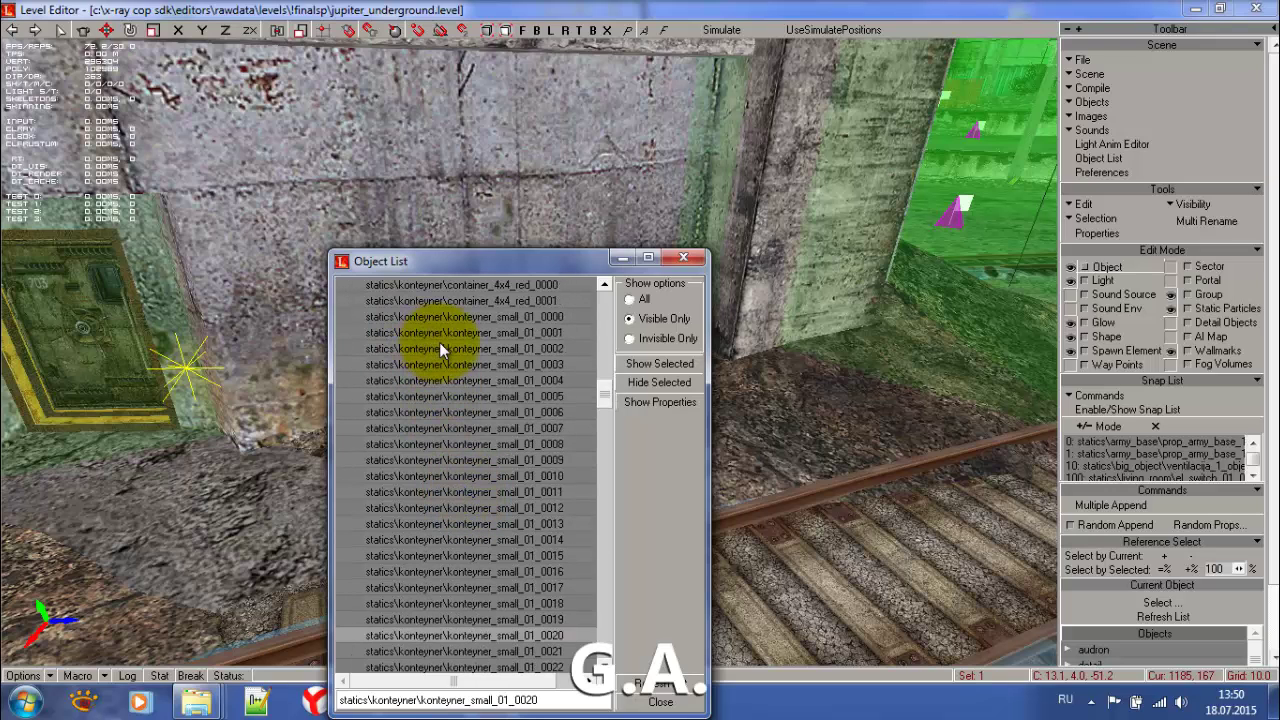
pyautogui.scroll(5, 439, 342)
pyautogui.click(422, 347)
pyautogui.click(426, 334)
pyautogui.scroll(-12, 457, 365)
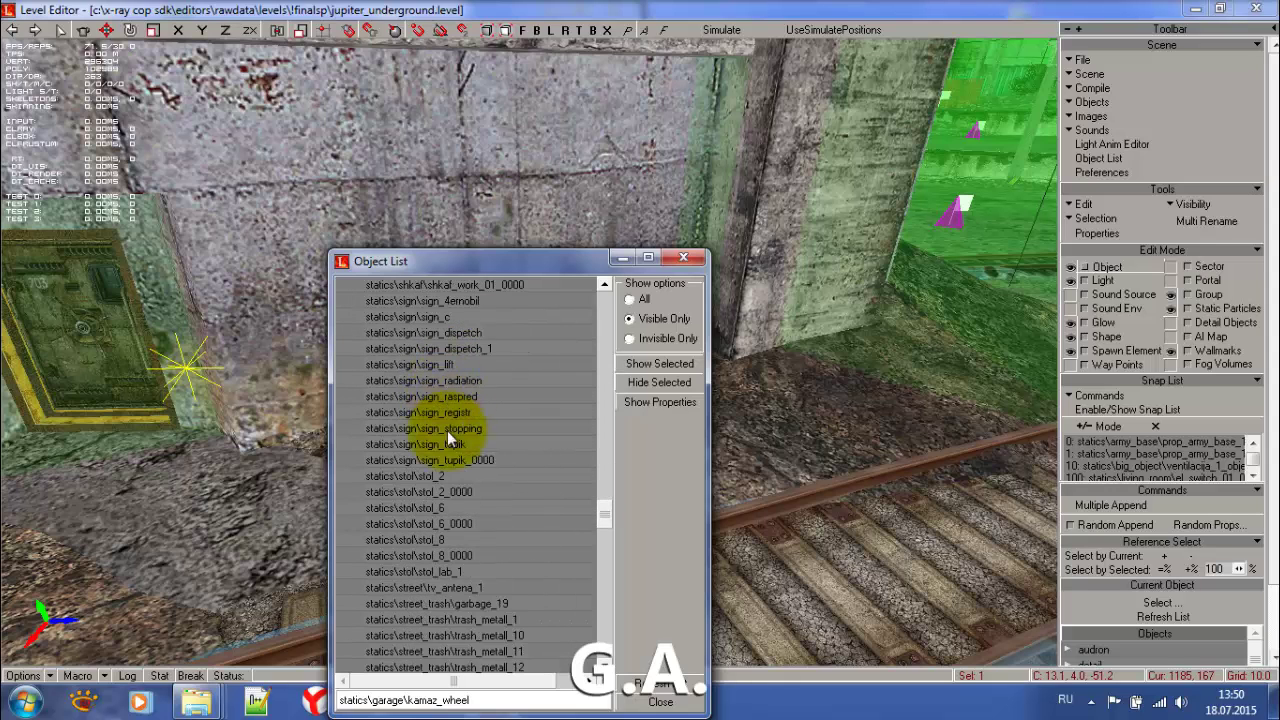
pyautogui.scroll(-10, 447, 430)
pyautogui.scroll(-10, 439, 462)
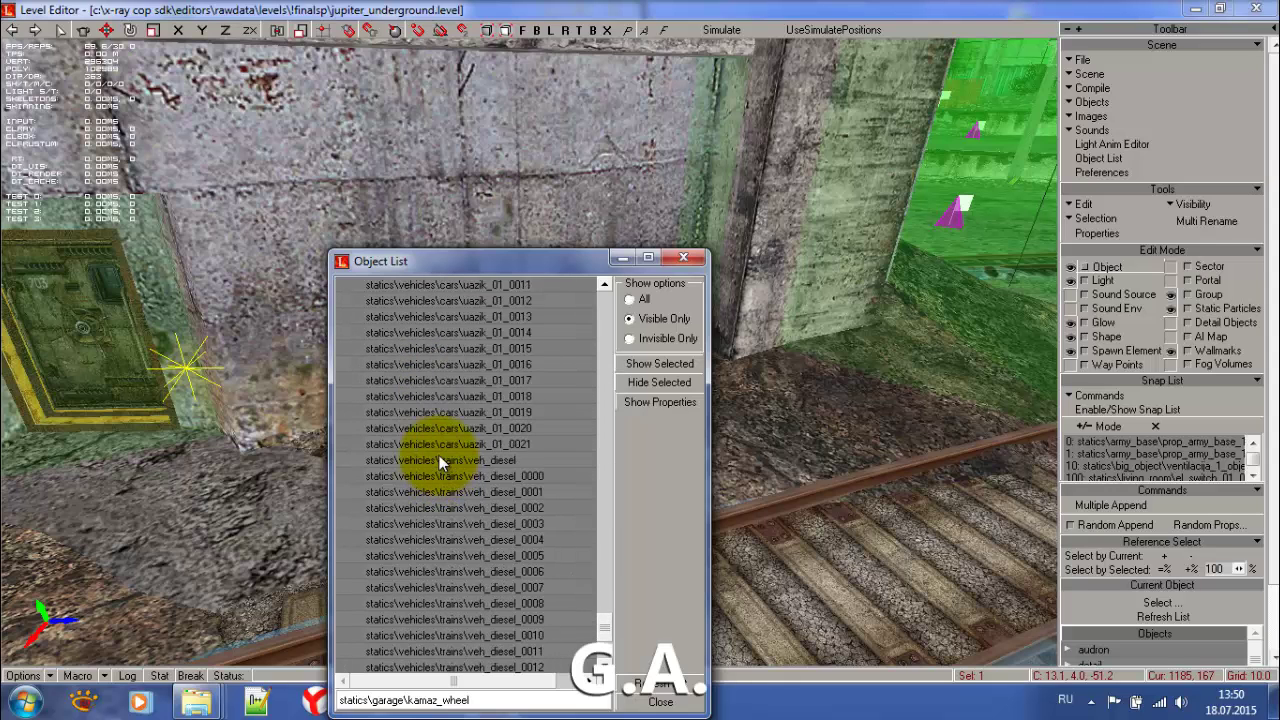
pyautogui.scroll(8, 520, 340)
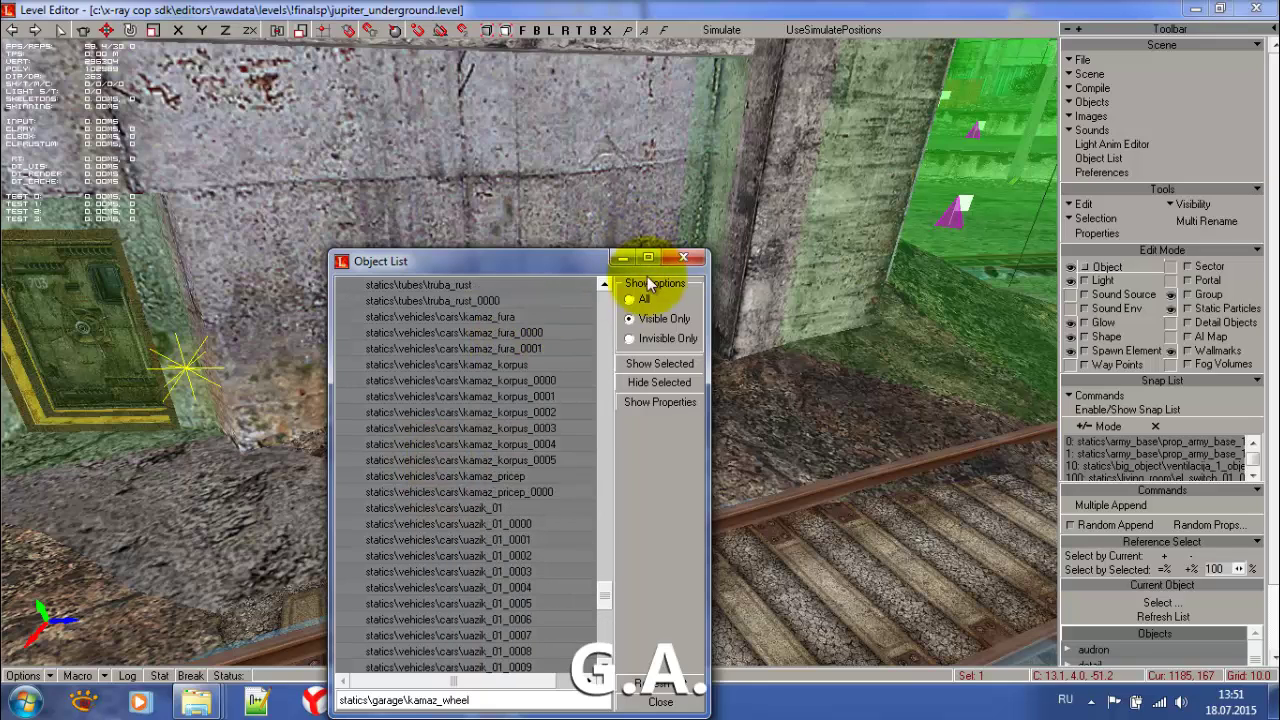
pyautogui.scroll(10, 594, 348)
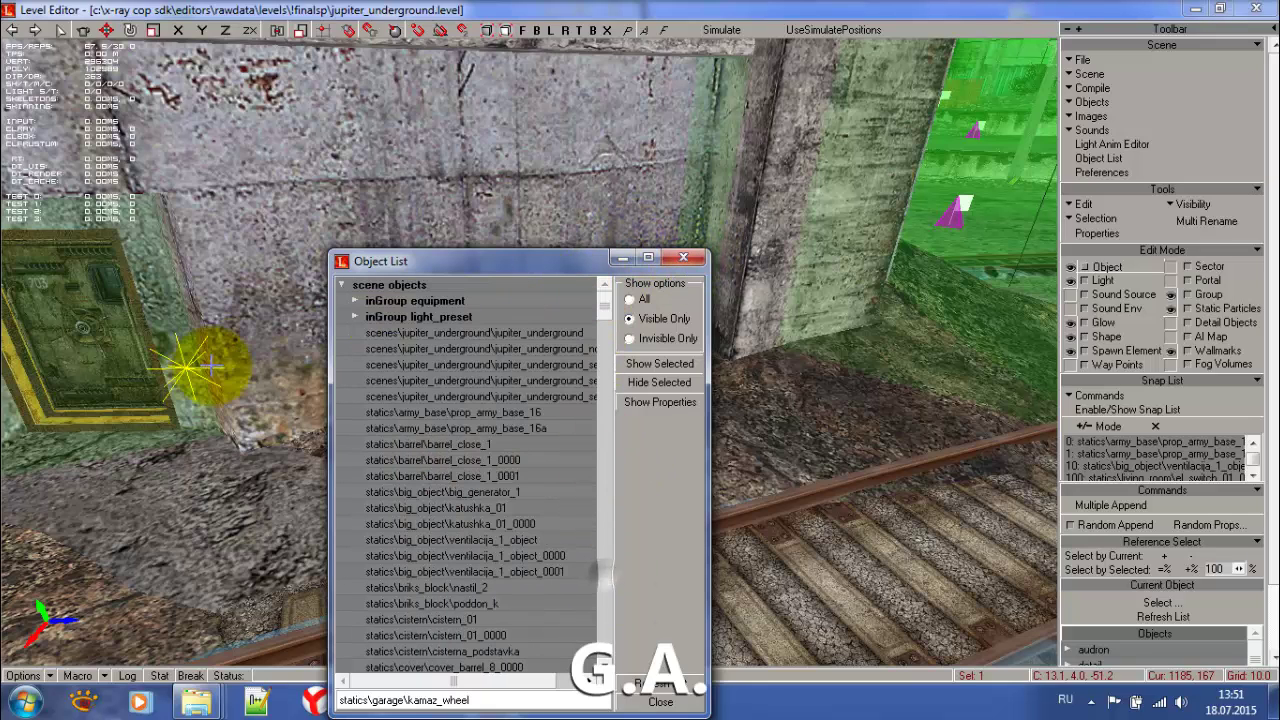